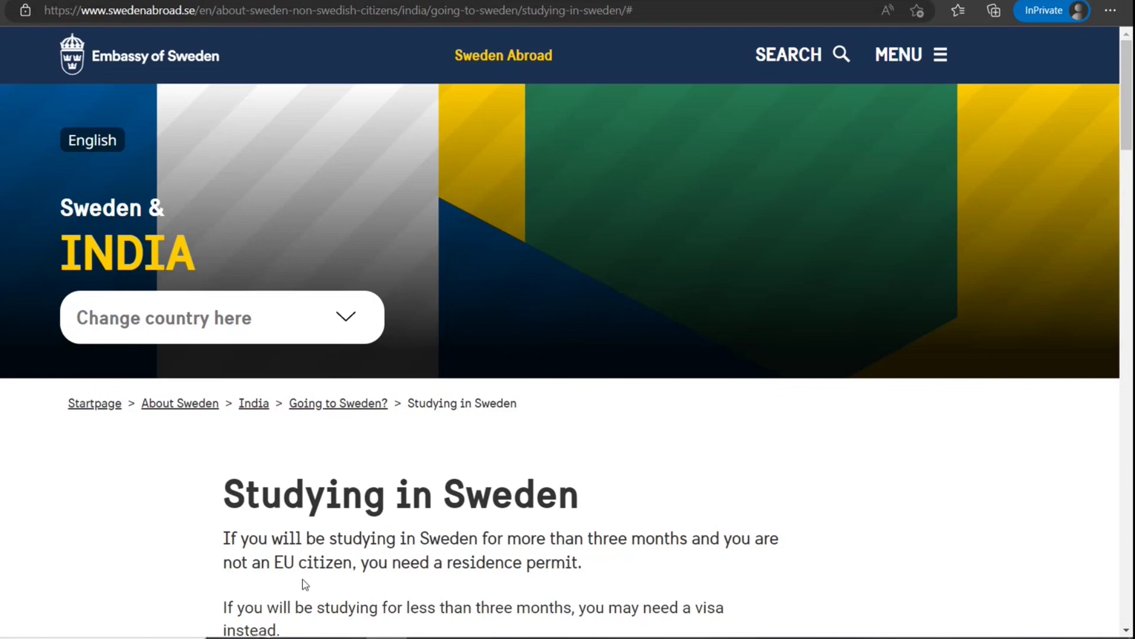
Read the Studying in Sweden page, highlighting the permit, visa and online-application sentences
drag(298, 562, 420, 562)
scroll(379, 513, down, 4)
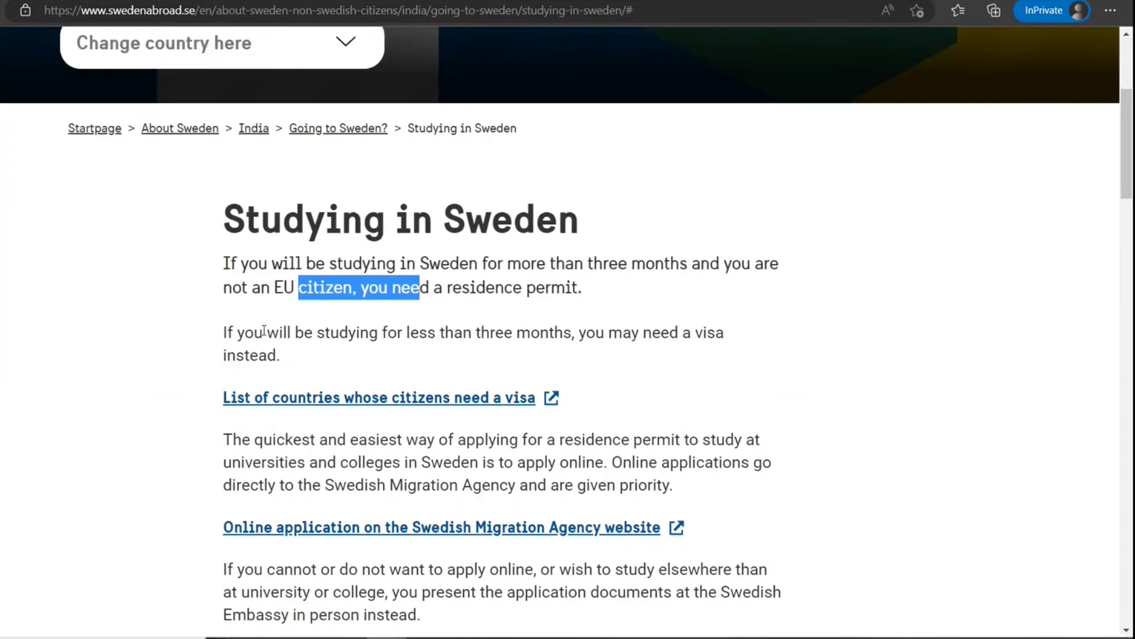
drag(264, 332, 407, 332)
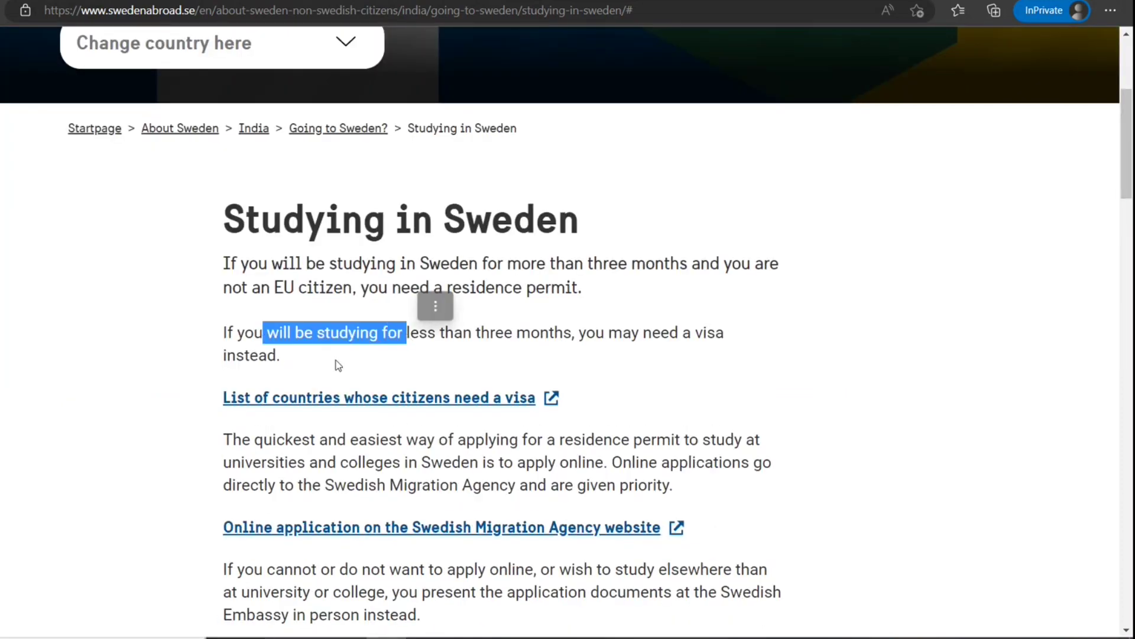
drag(282, 365, 245, 358)
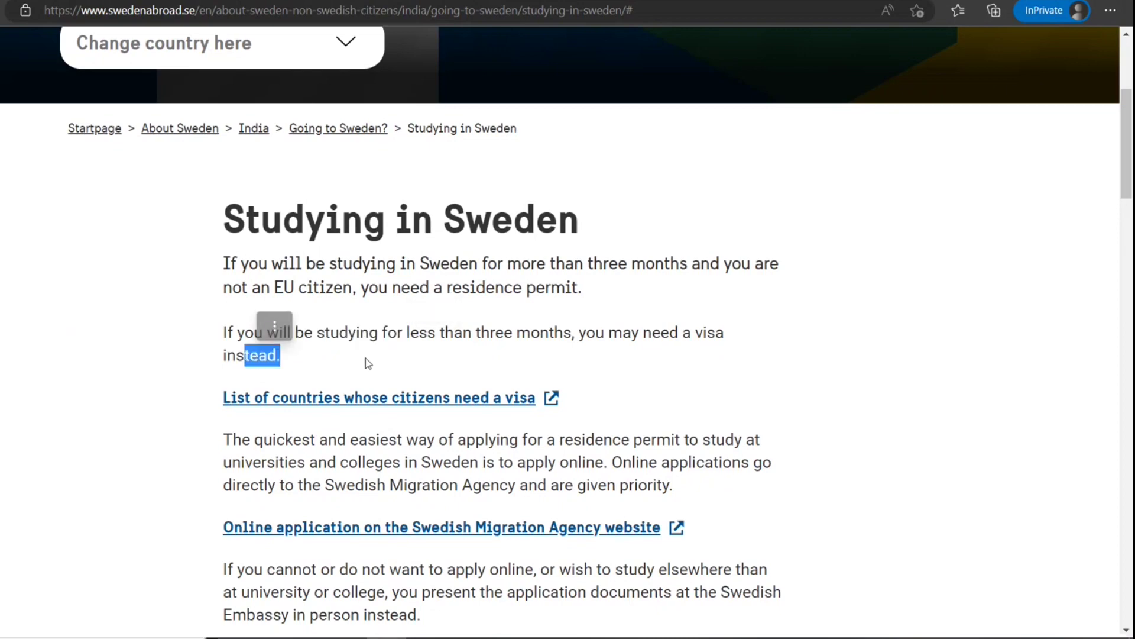
scroll(366, 357, down, 1)
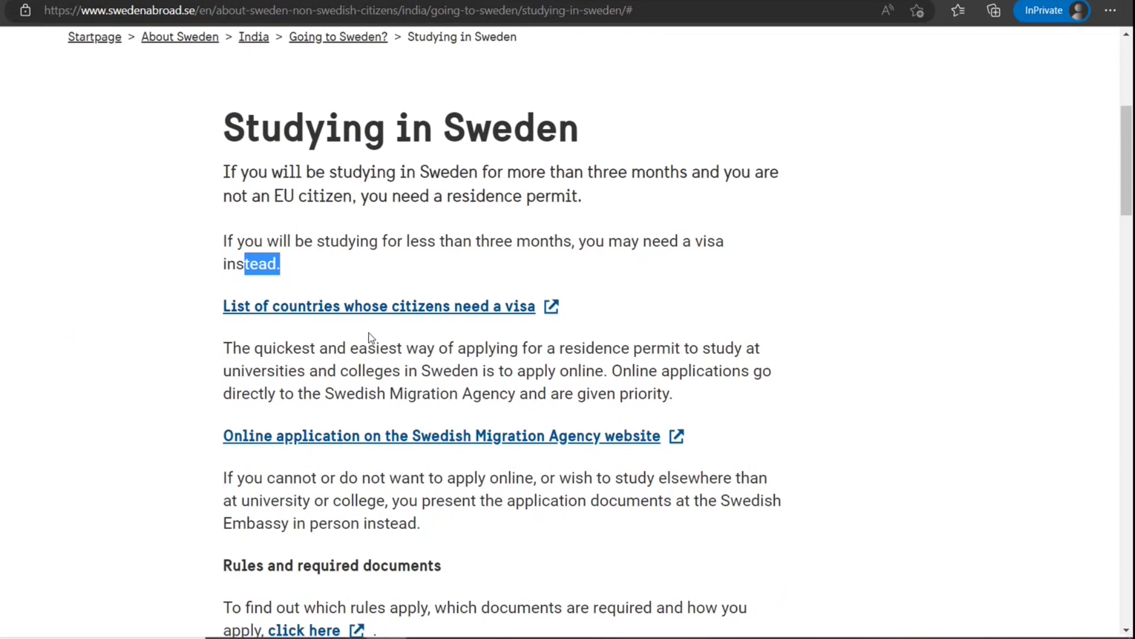
drag(340, 348, 513, 371)
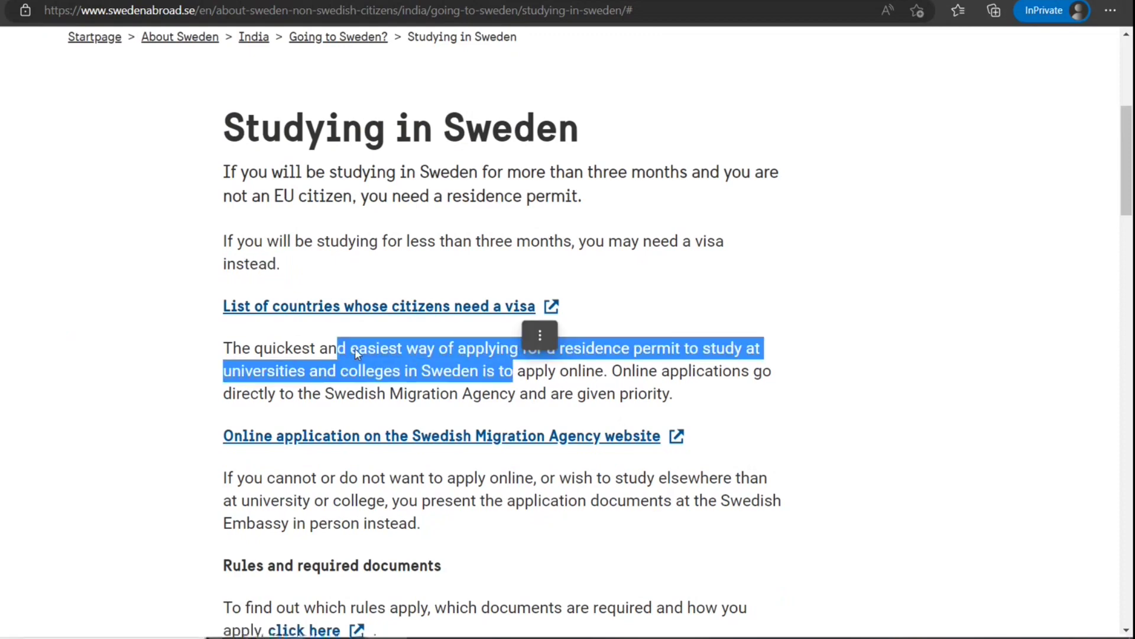
click(223, 378)
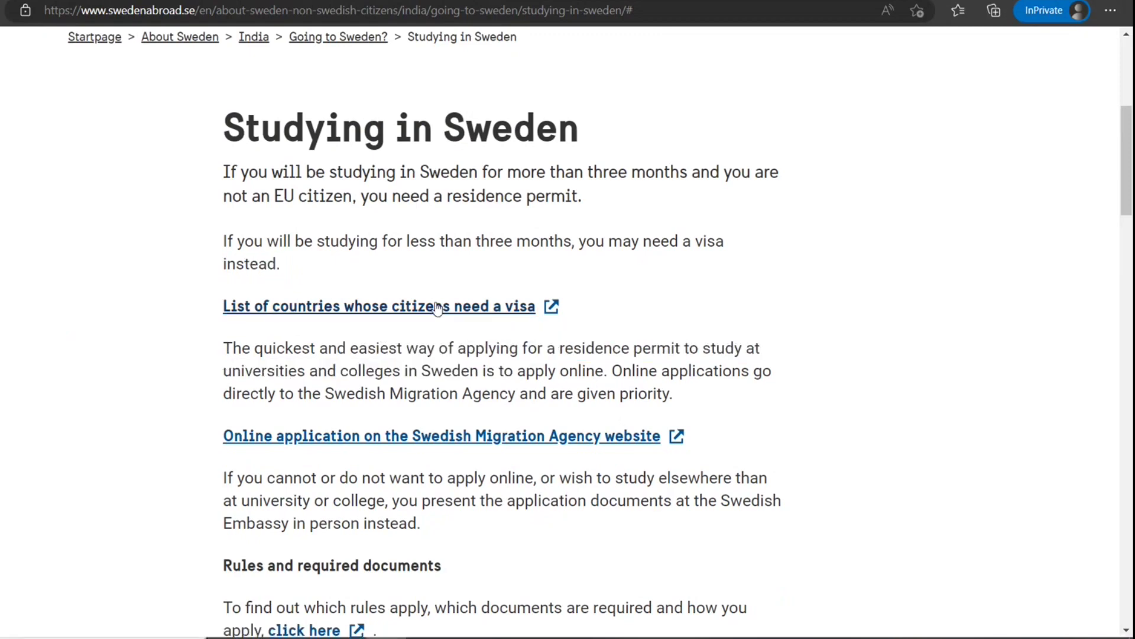
Open the visa-countries list and the Migration Agency application page in new tabs
right_click(433, 305)
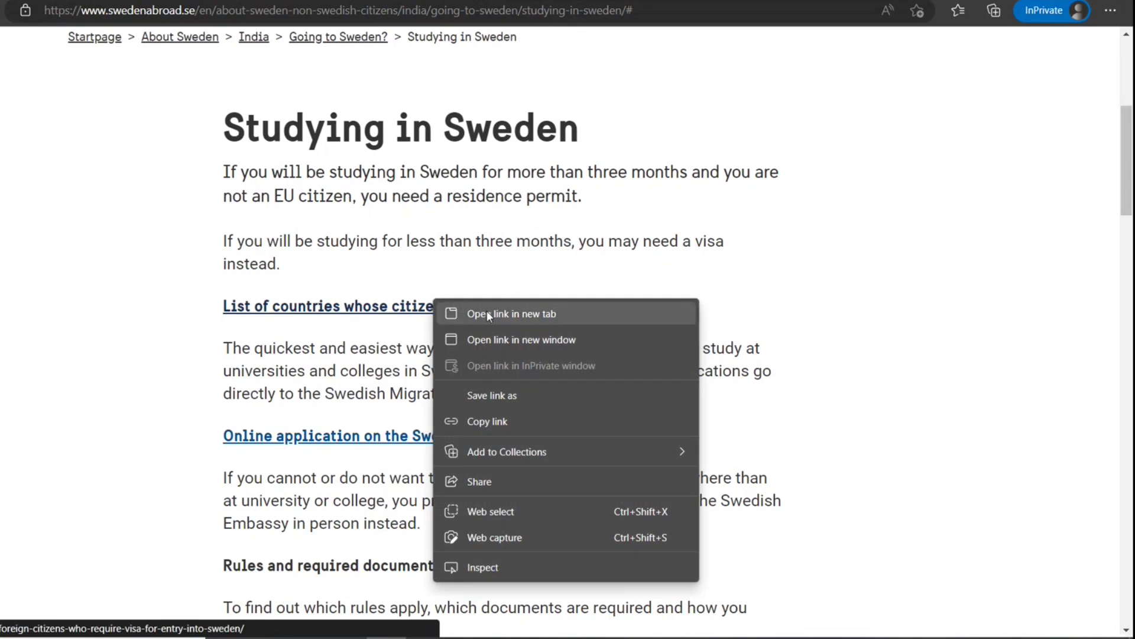
click(488, 313)
drag(231, 349, 515, 394)
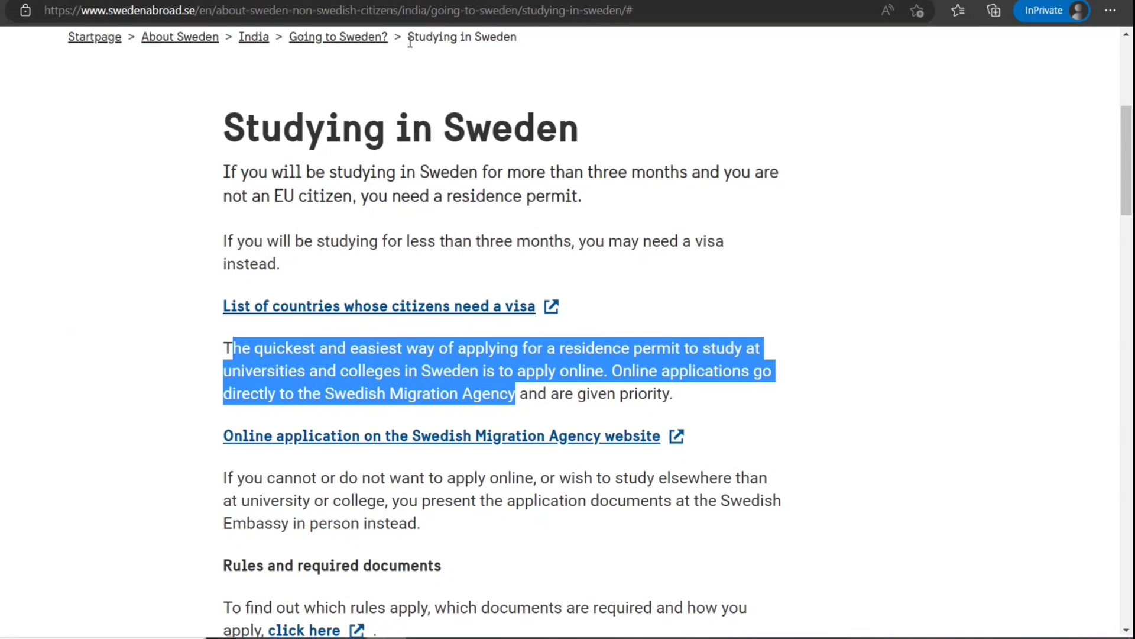
right_click(542, 437)
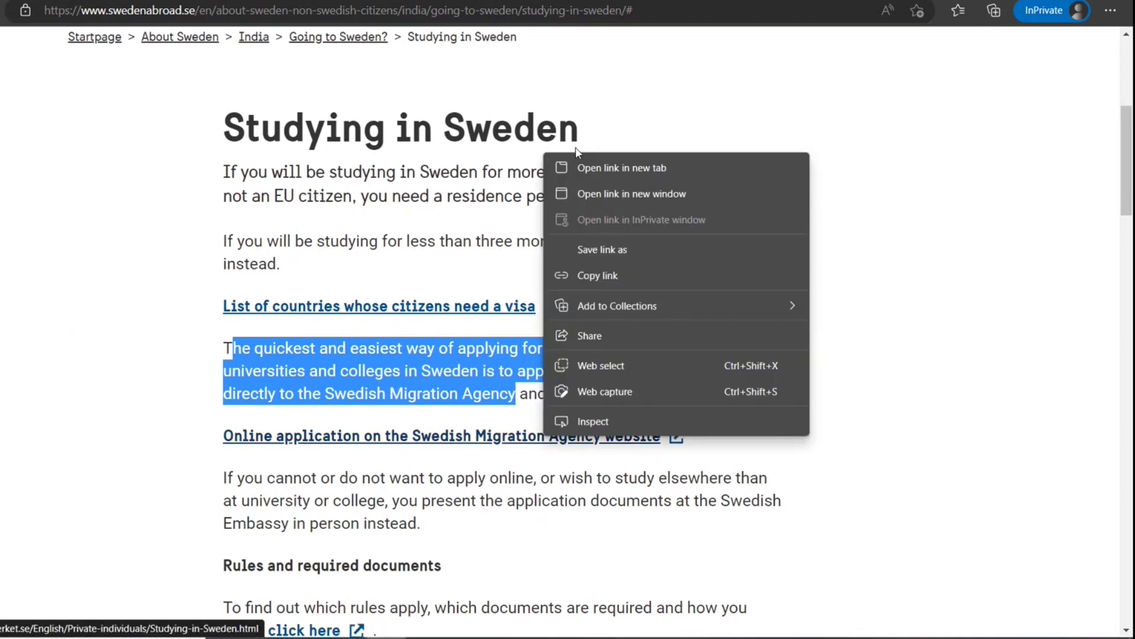
click(601, 173)
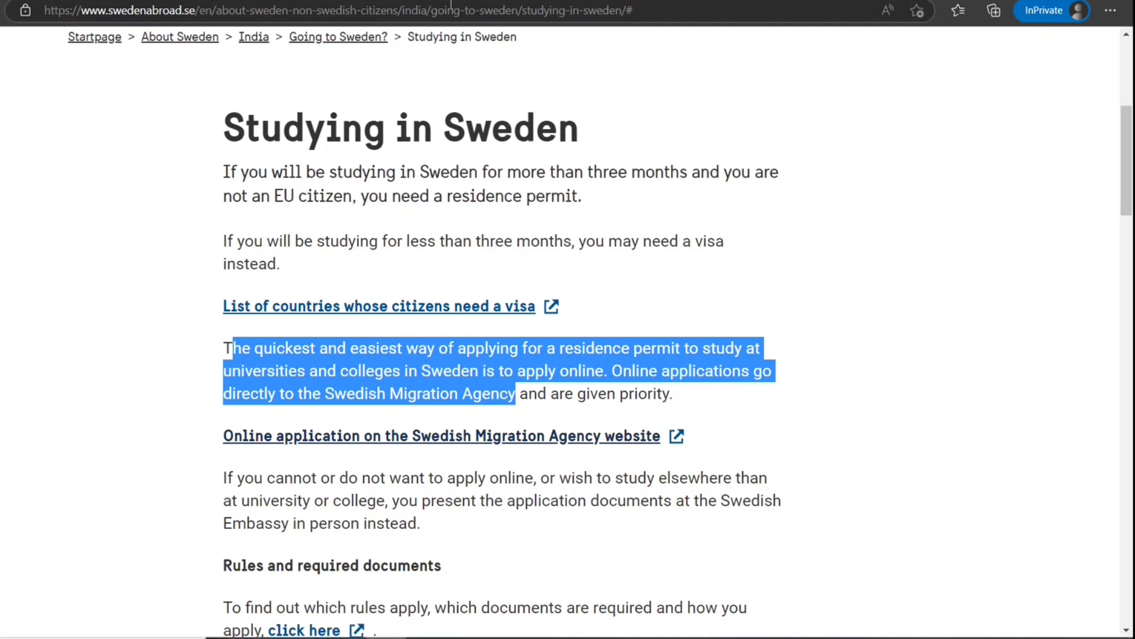
Cycle through the open tabs to reach the higher-education residence permit page
key(ctrl+Tab)
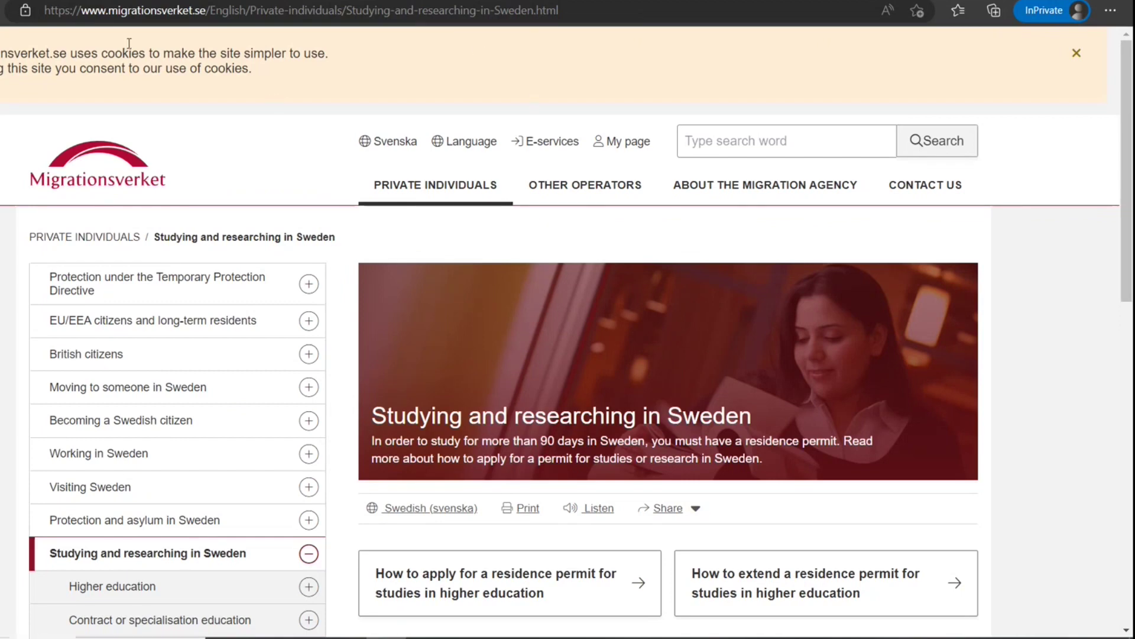
key(ctrl+shift+Tab)
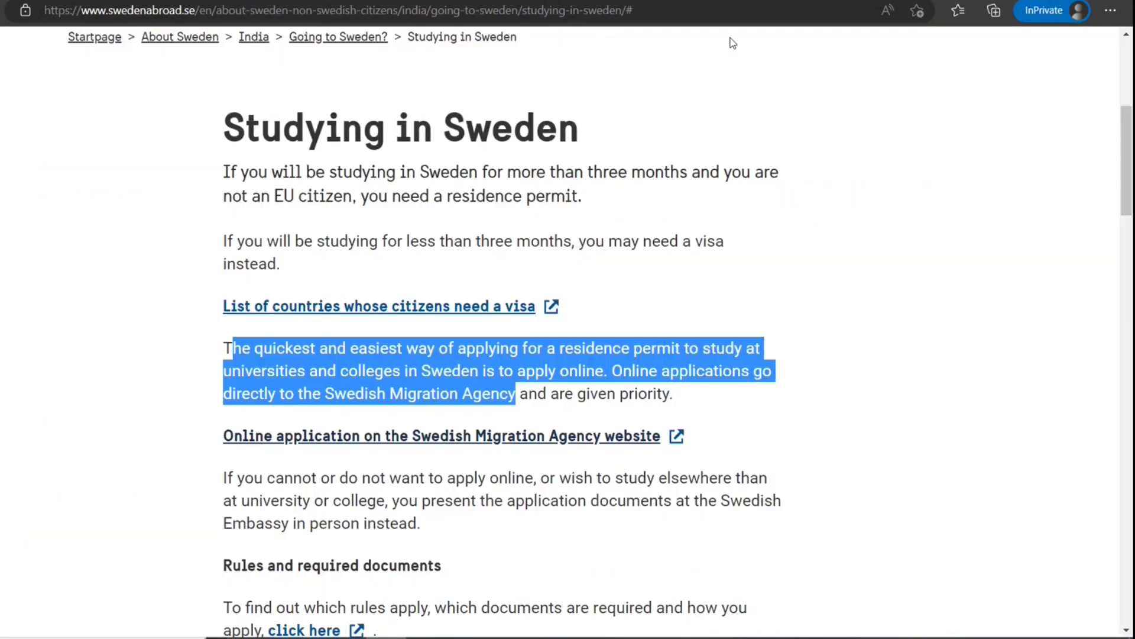
key(ctrl+Tab)
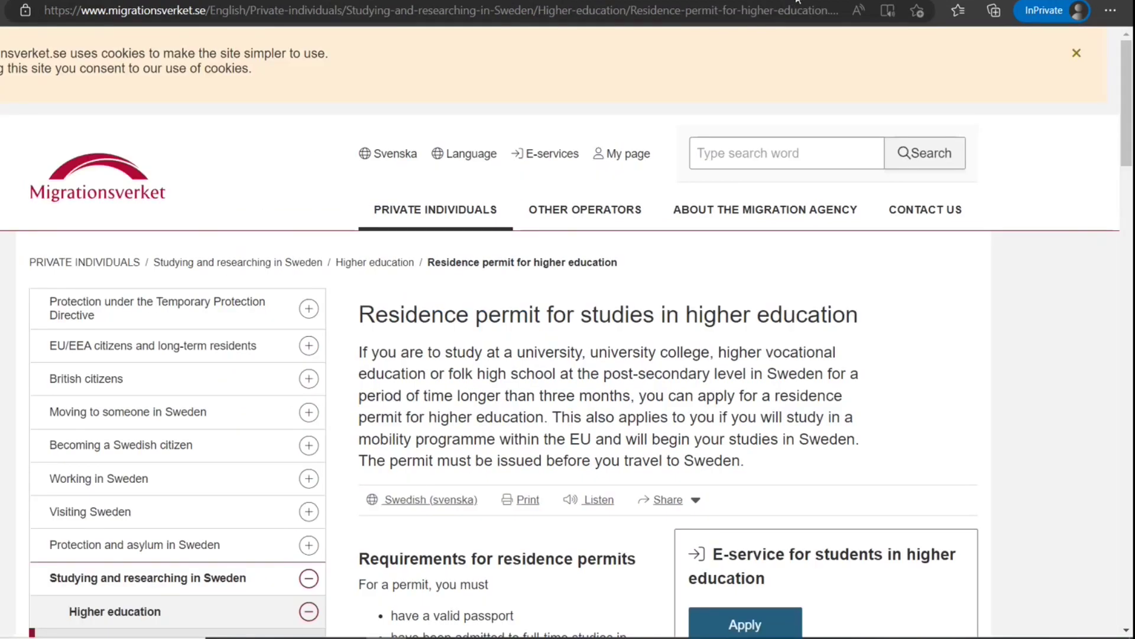
key(ctrl+Tab)
key(ctrl+Tab)
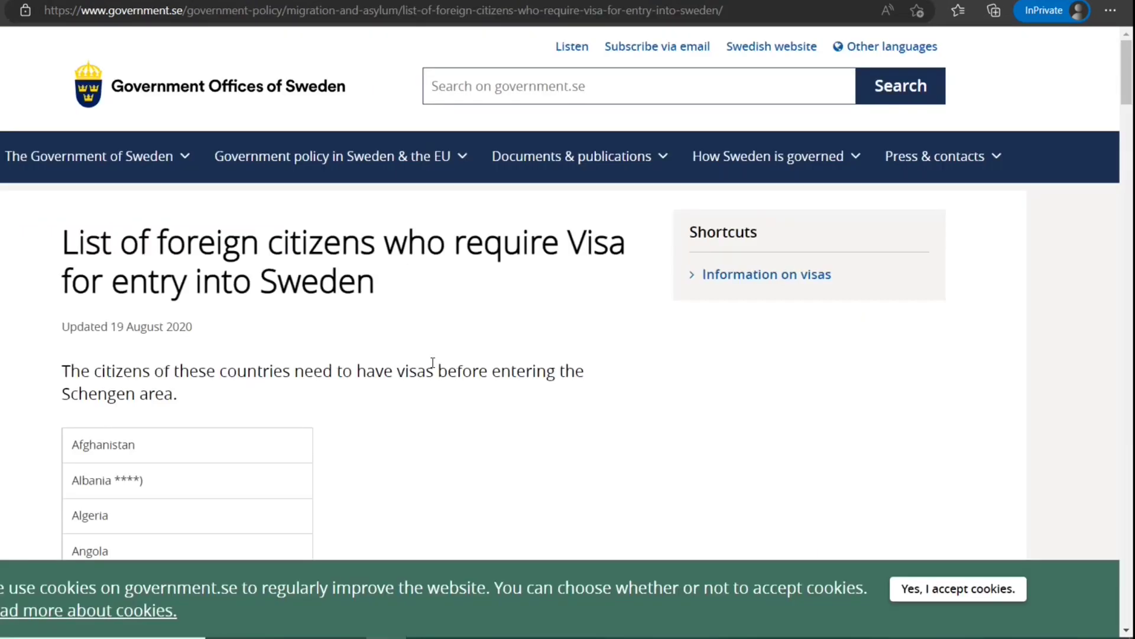
Scroll through the government.se visa-requirement list and footnotes, then back to the top
scroll(431, 363, down, 2)
scroll(186, 312, down, 15)
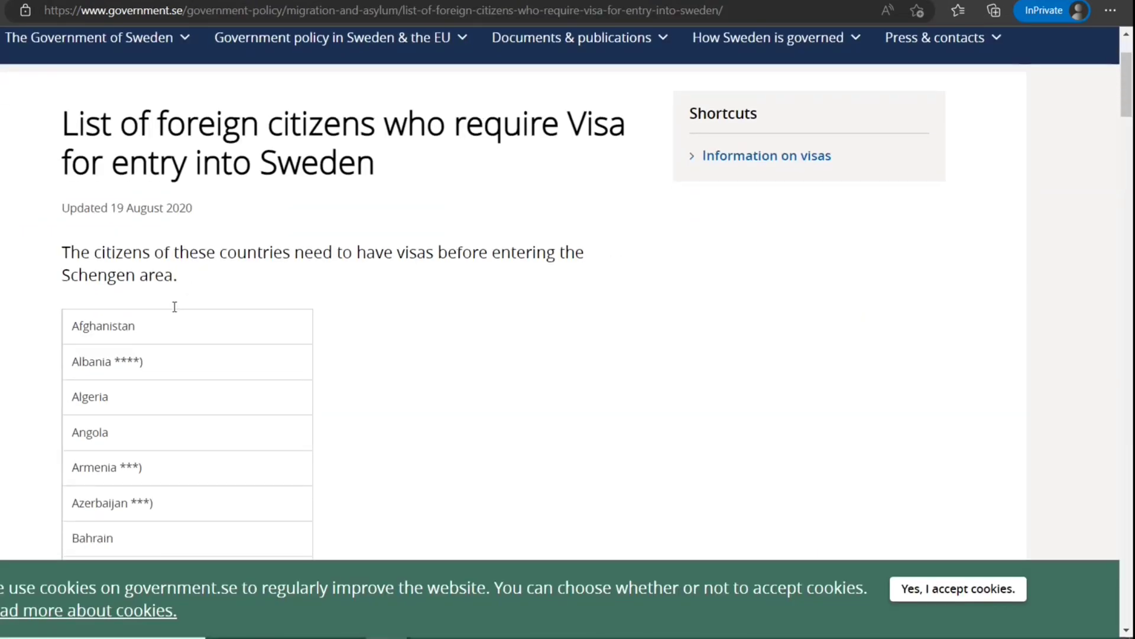
scroll(173, 313, down, 10)
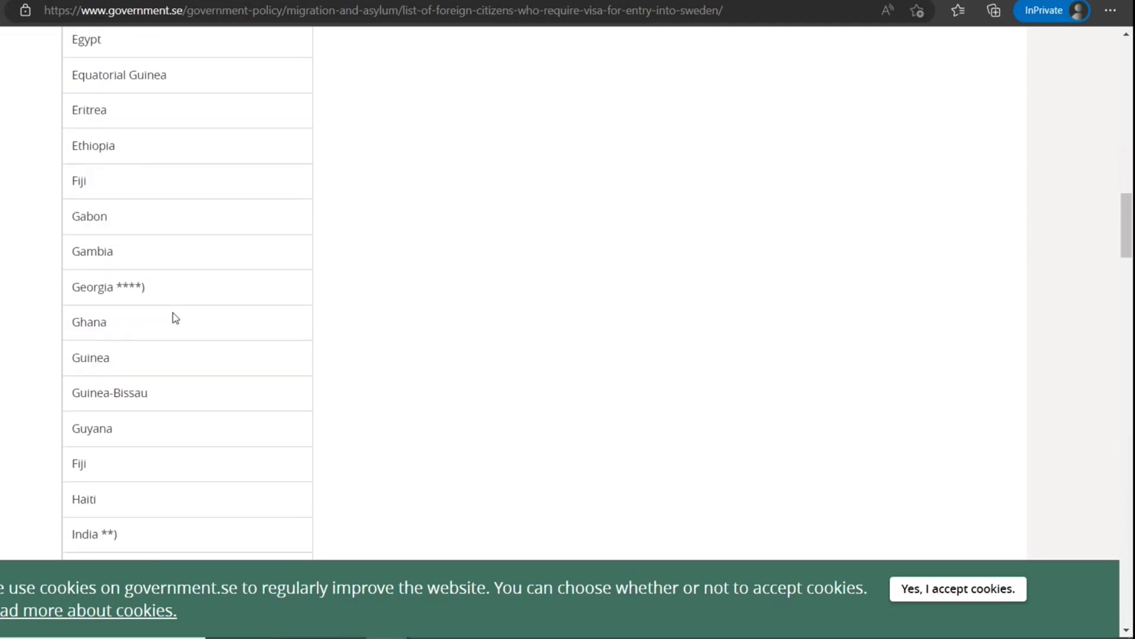
scroll(292, 324, down, 1)
scroll(293, 324, down, 20)
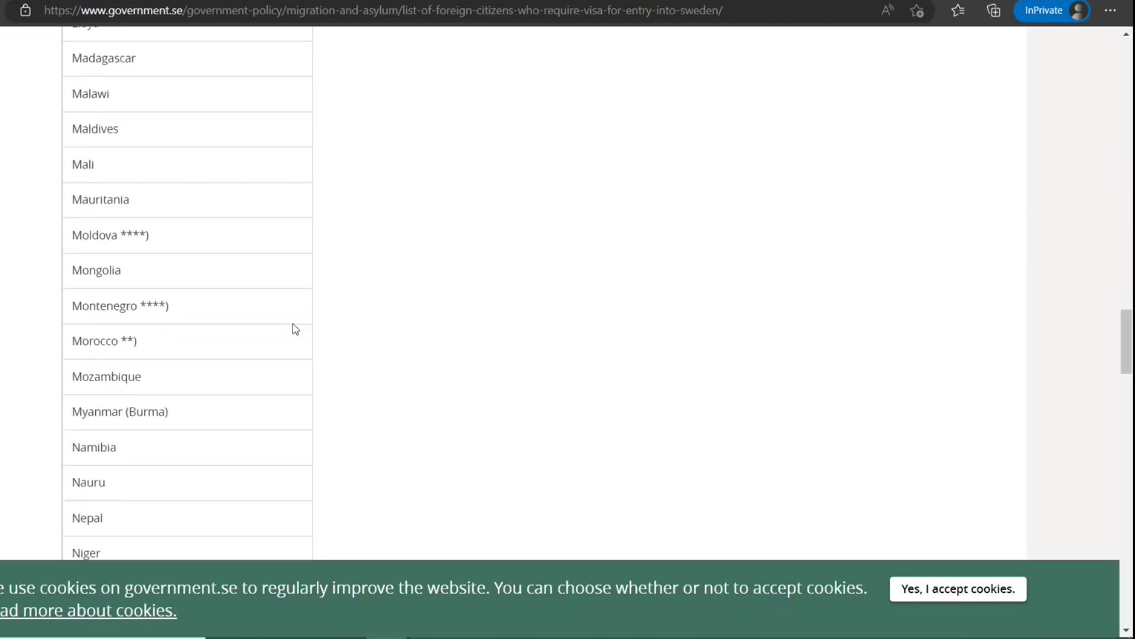
scroll(292, 324, up, 9)
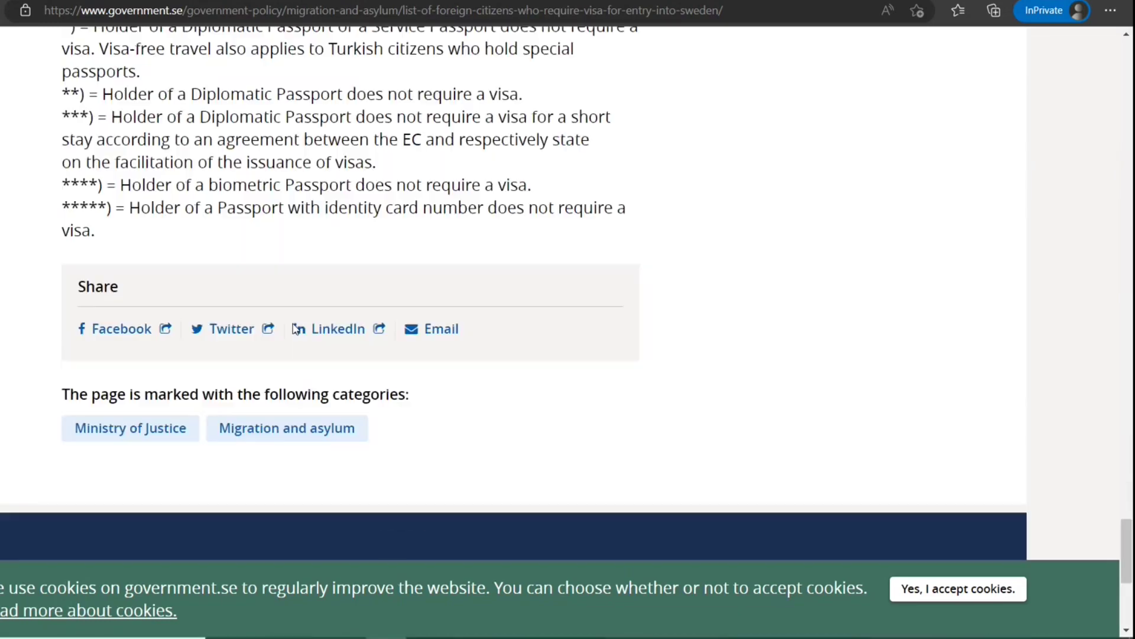
drag(104, 280, 573, 286)
scroll(314, 318, up, 10)
scroll(314, 319, up, 15)
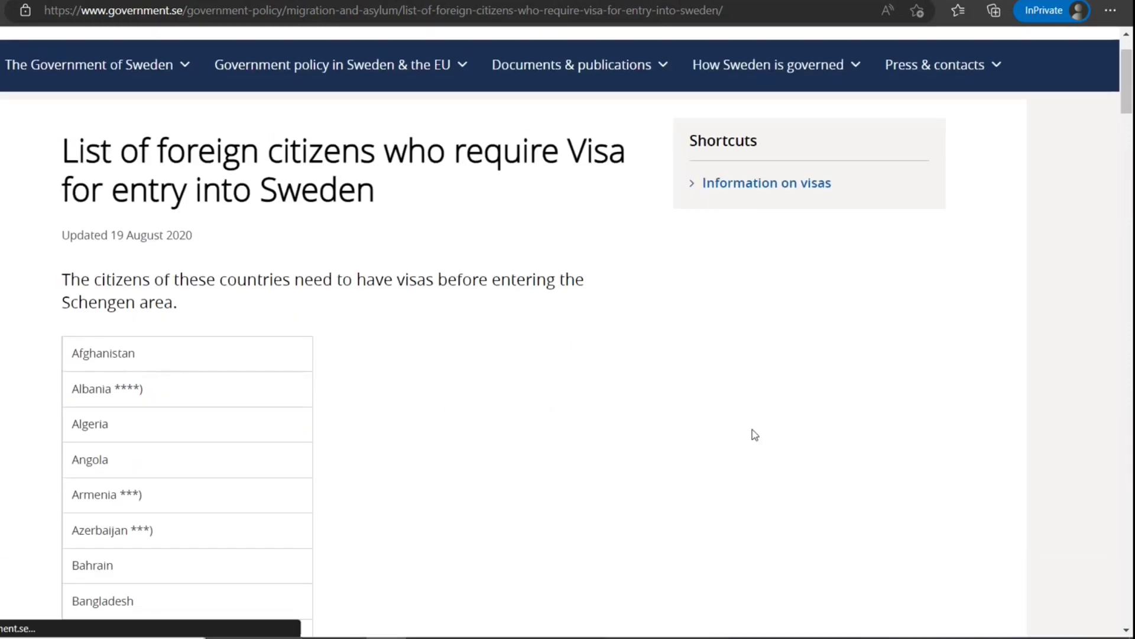
scroll(751, 428, up, 2)
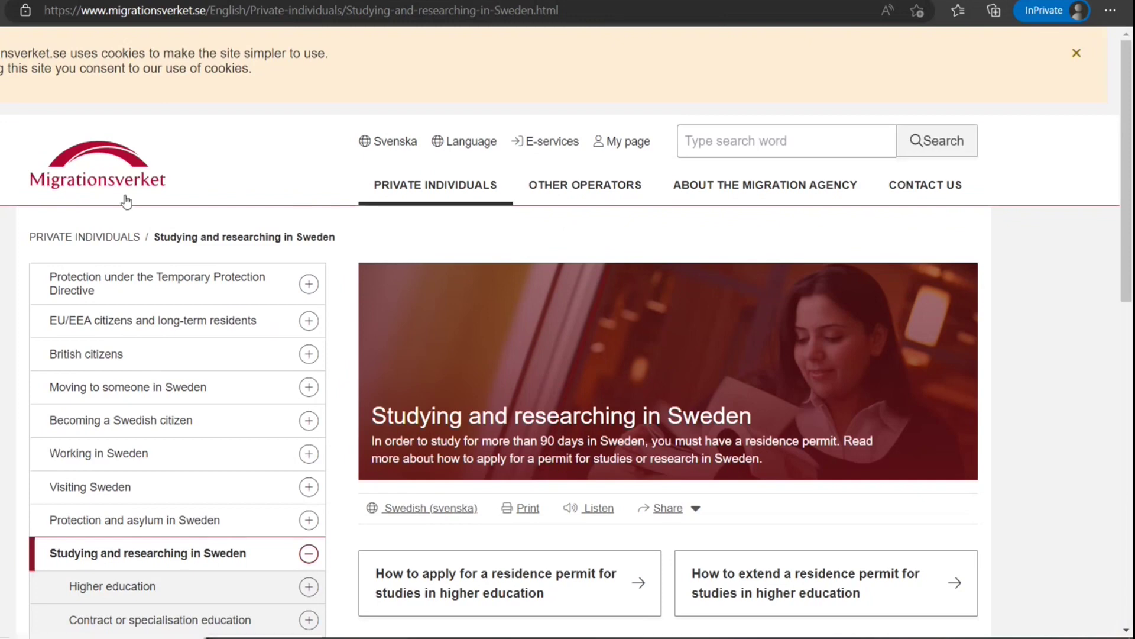
Switch to the higher-education permit page and highlight the passport, admission and self-support requirements
click(556, 1)
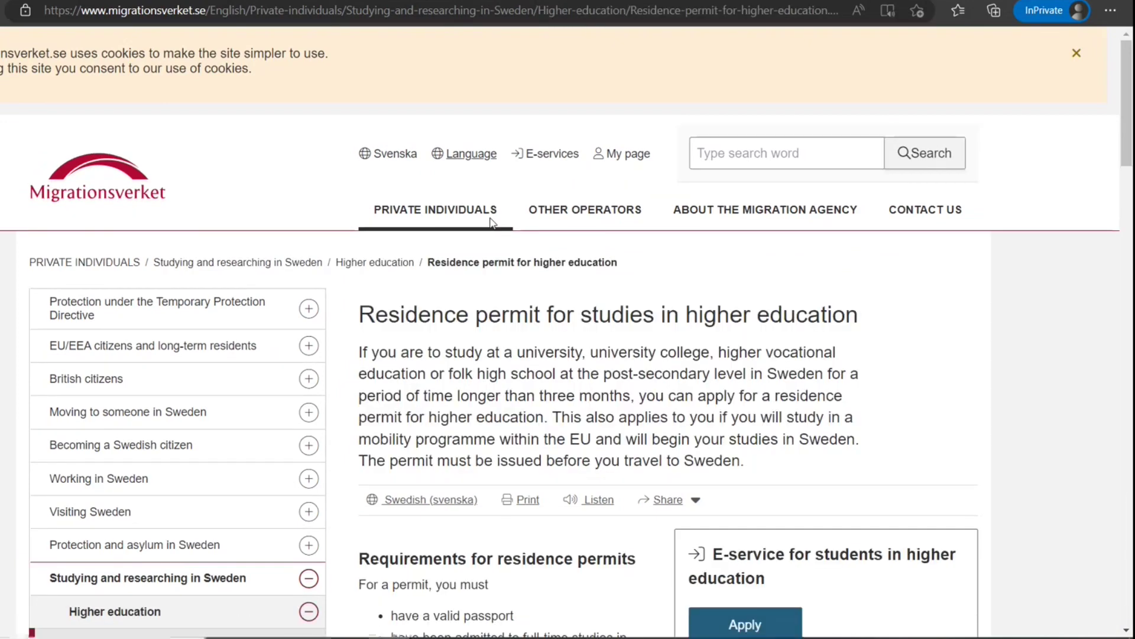
scroll(490, 222, down, 6)
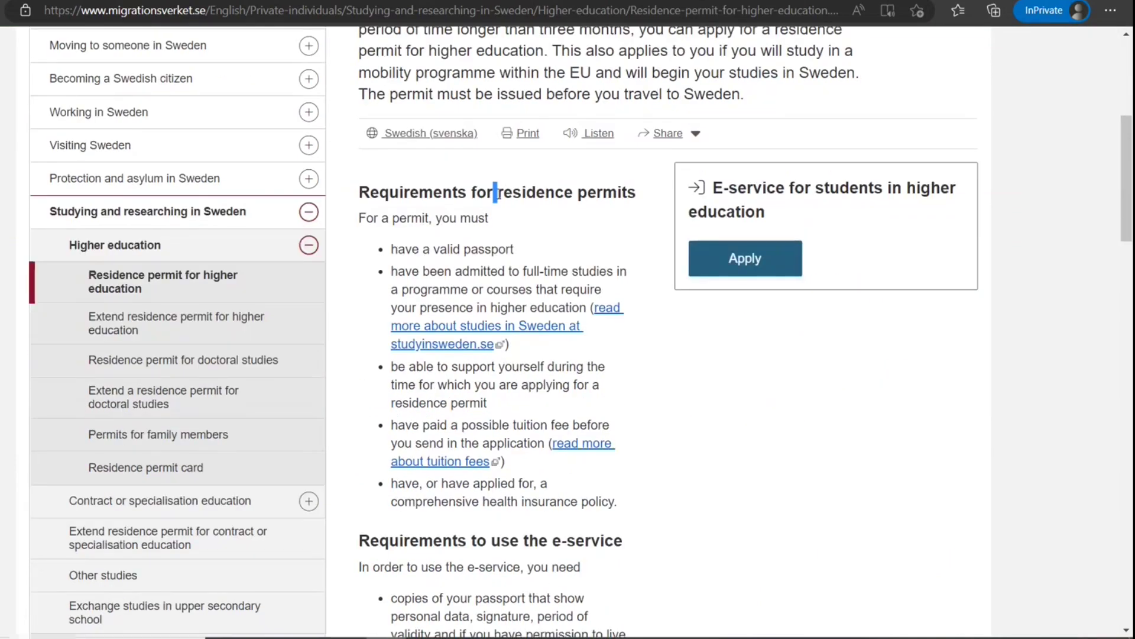
drag(494, 192, 653, 195)
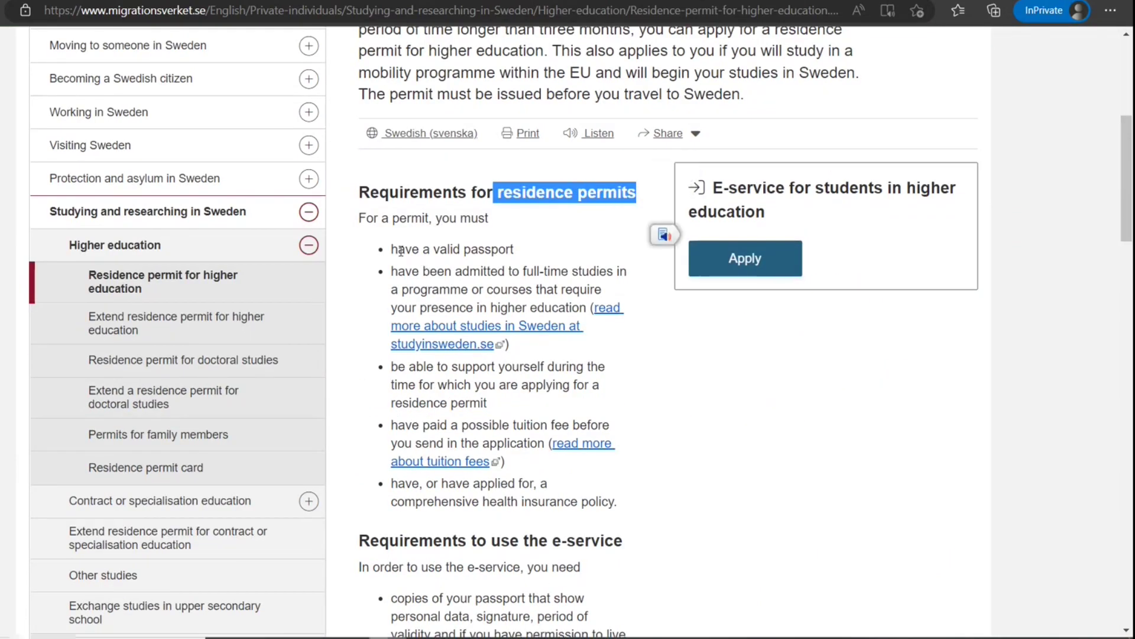
drag(399, 251, 513, 251)
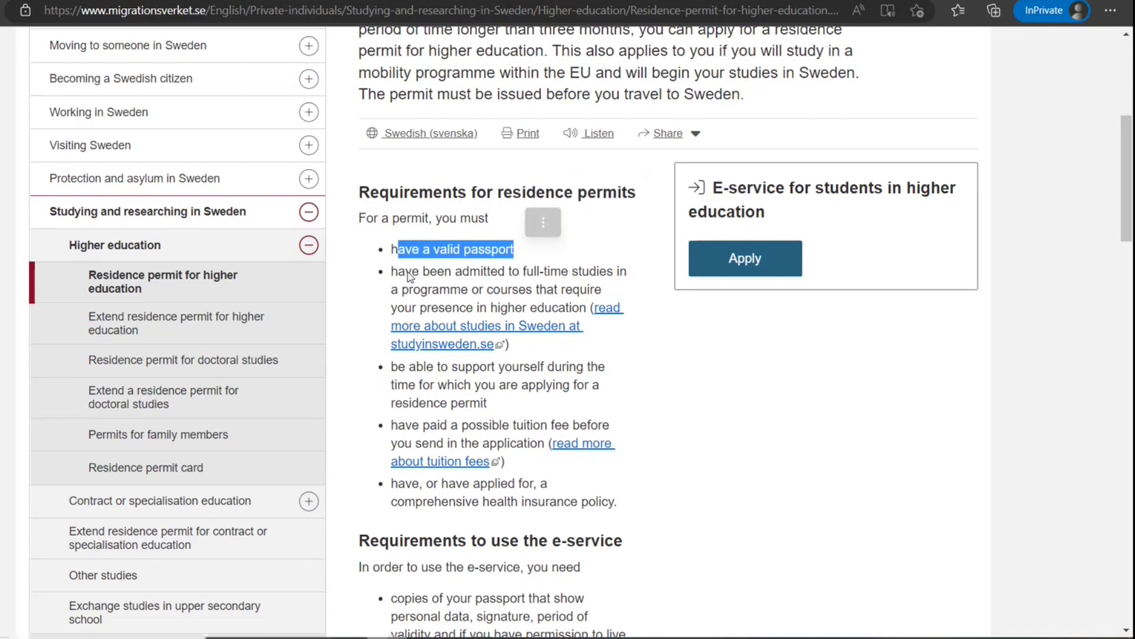
drag(421, 271, 497, 307)
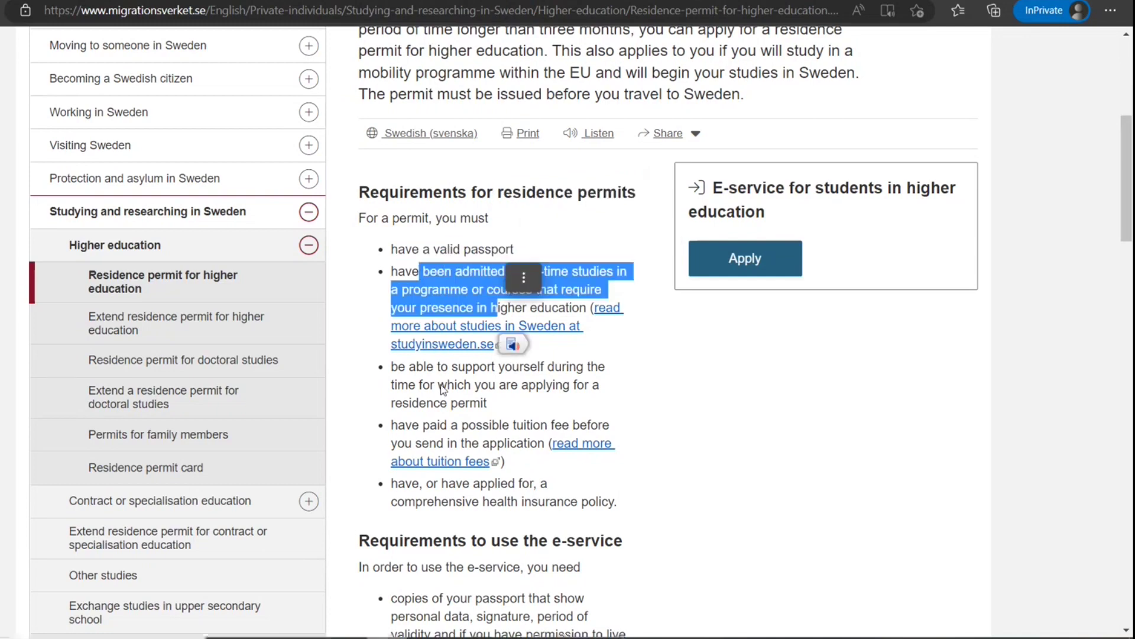
drag(417, 366, 682, 481)
double_click(440, 427)
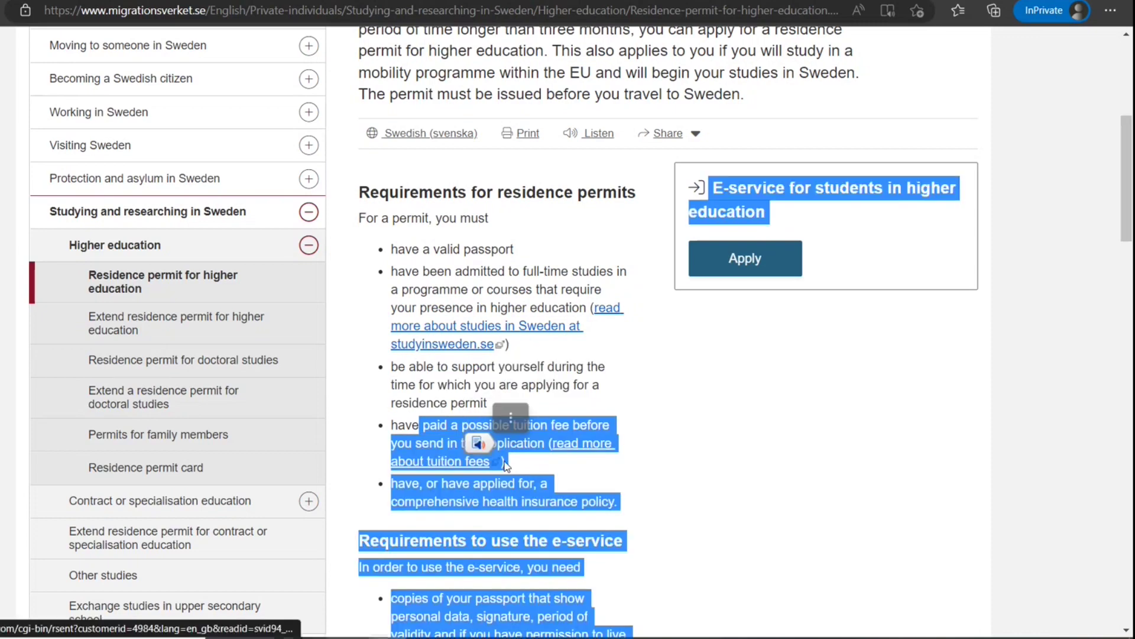
click(682, 481)
Read the remaining requirements and follow Apply for the student e-service login
scroll(436, 393, down, 2)
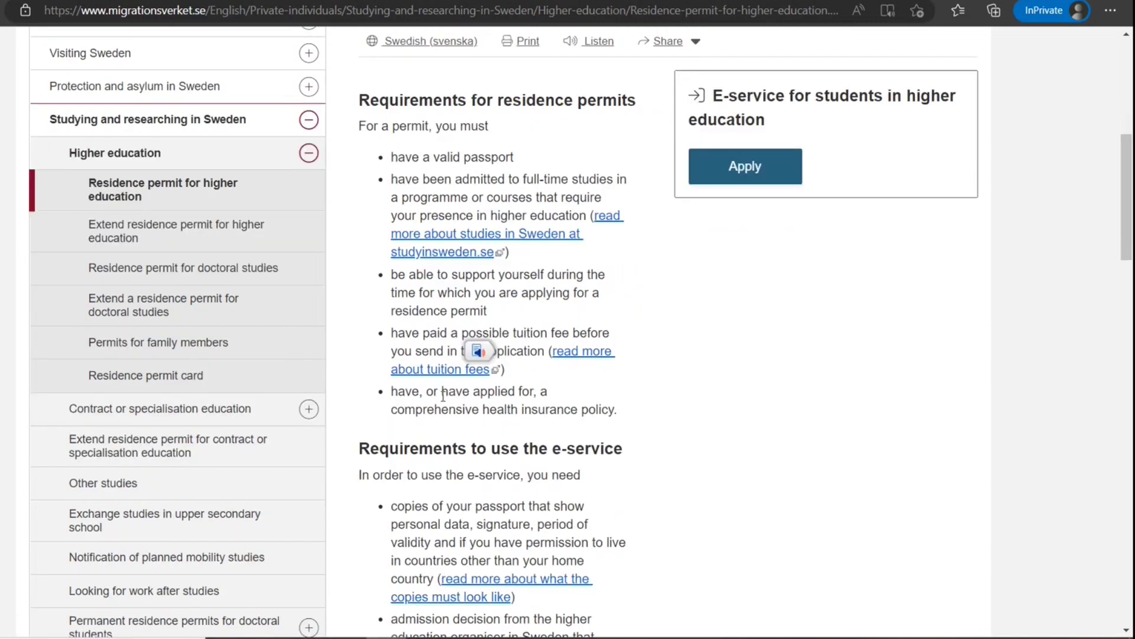
drag(419, 391, 545, 409)
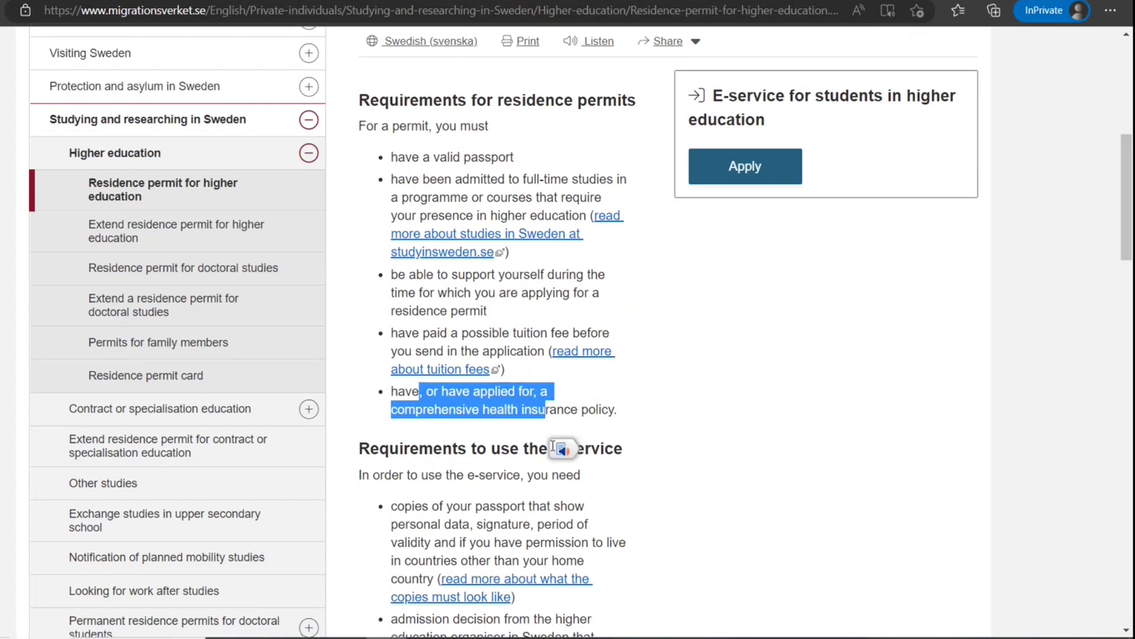
scroll(553, 447, down, 4)
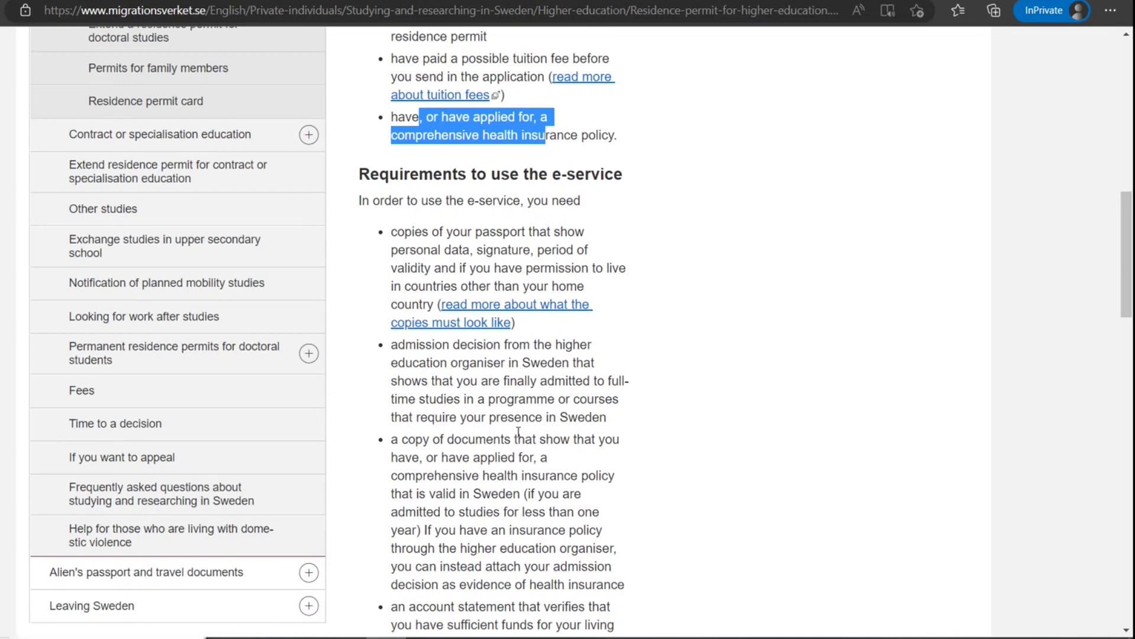
scroll(518, 431, down, 5)
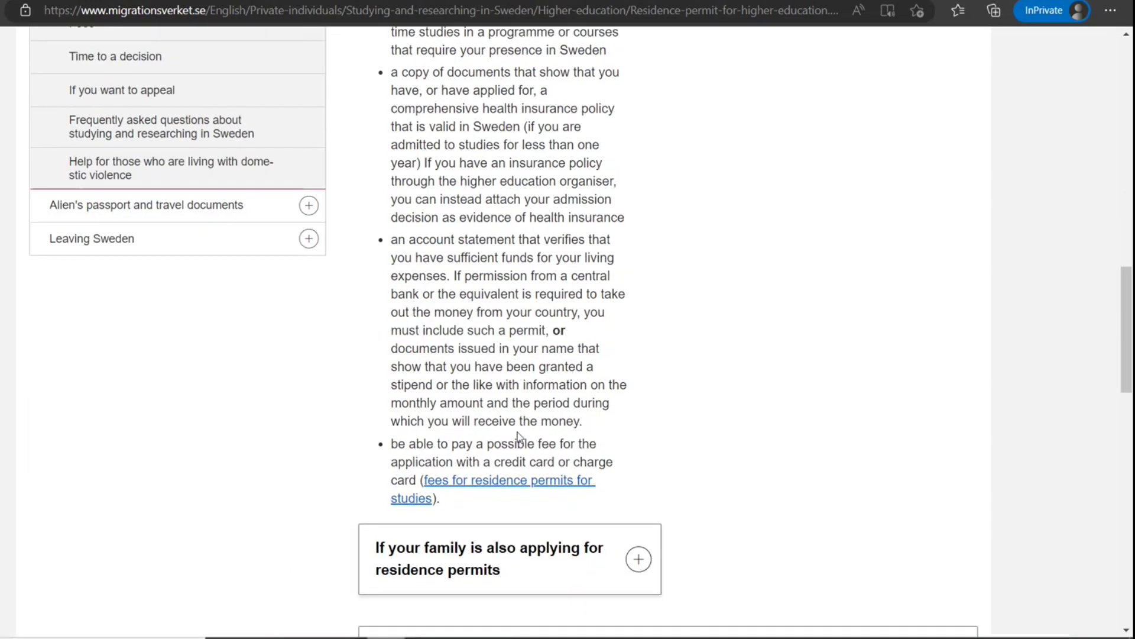
scroll(518, 431, up, 12)
scroll(650, 438, down, 2)
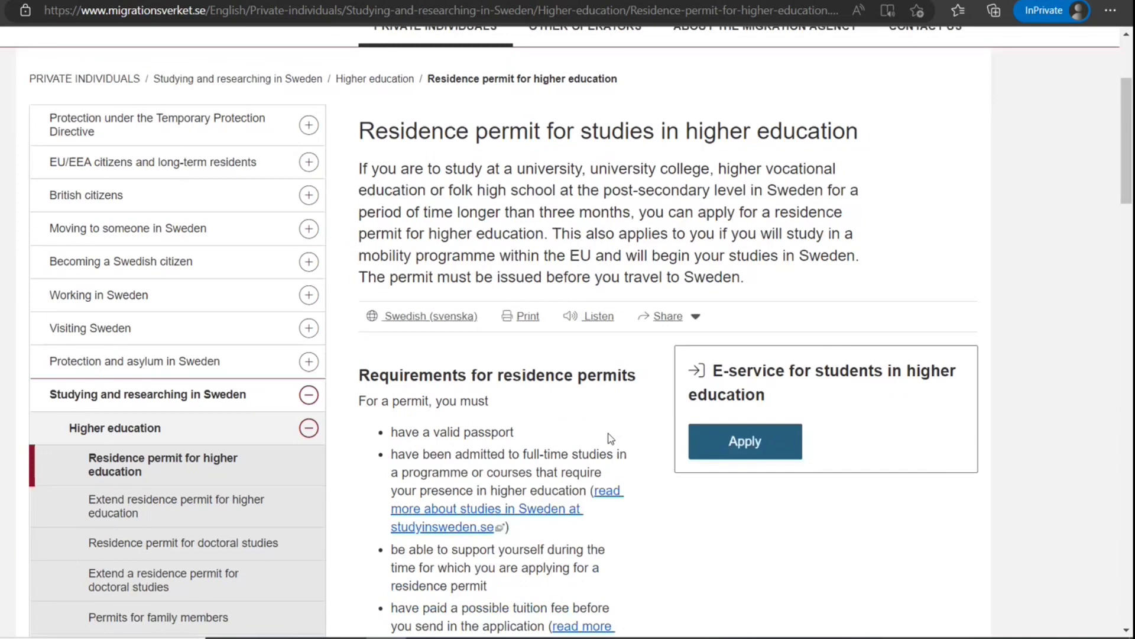
click(738, 445)
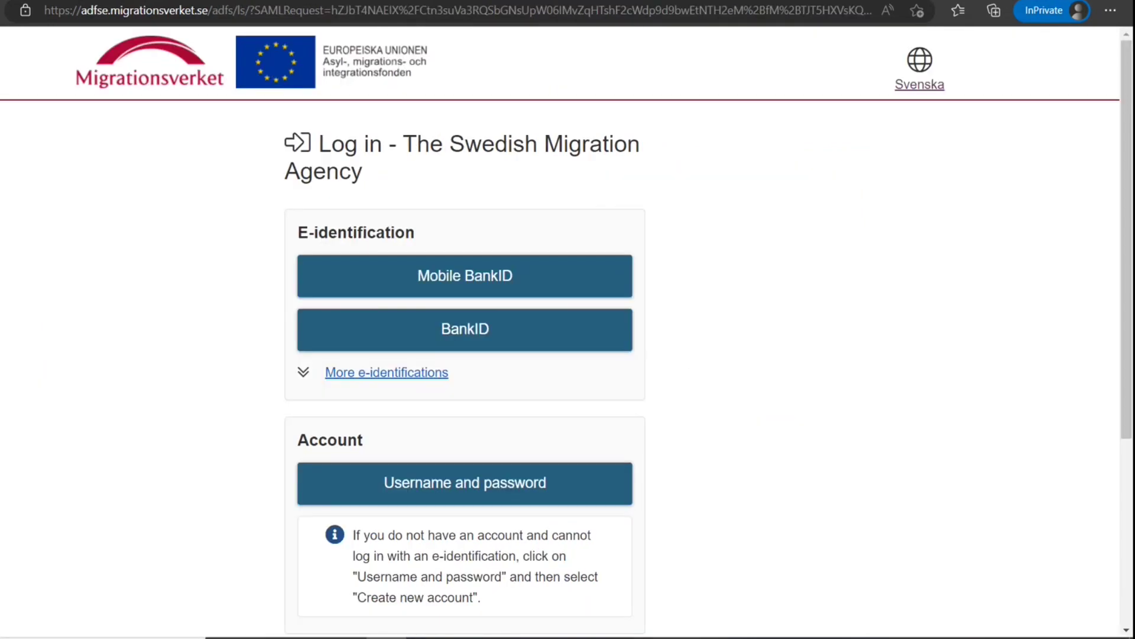
scroll(755, 422, down, 1)
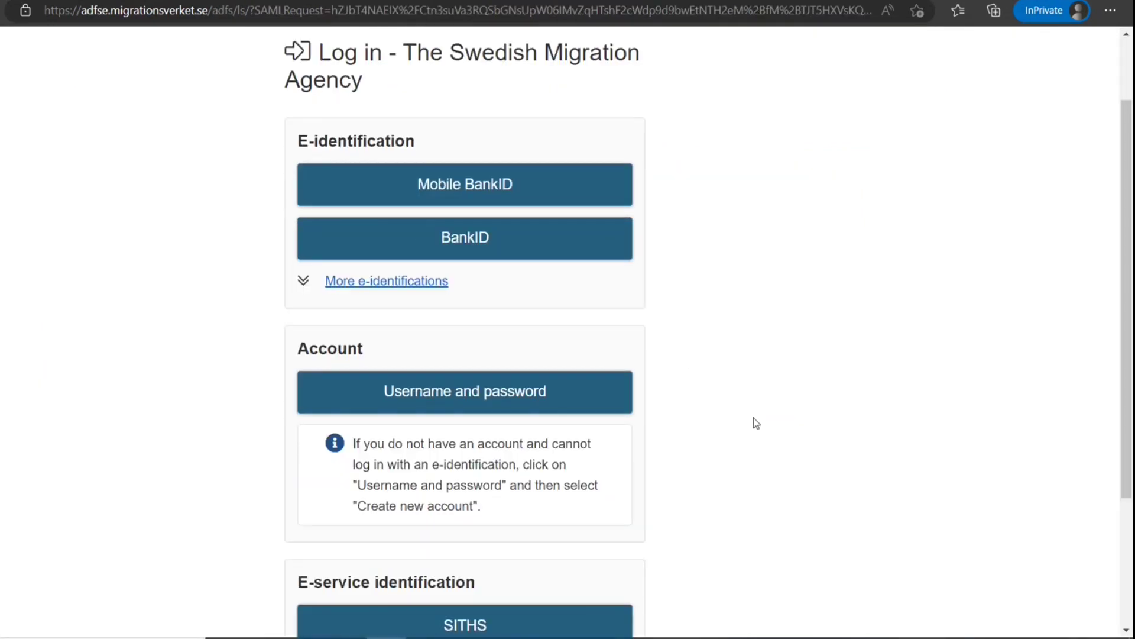
scroll(753, 422, down, 3)
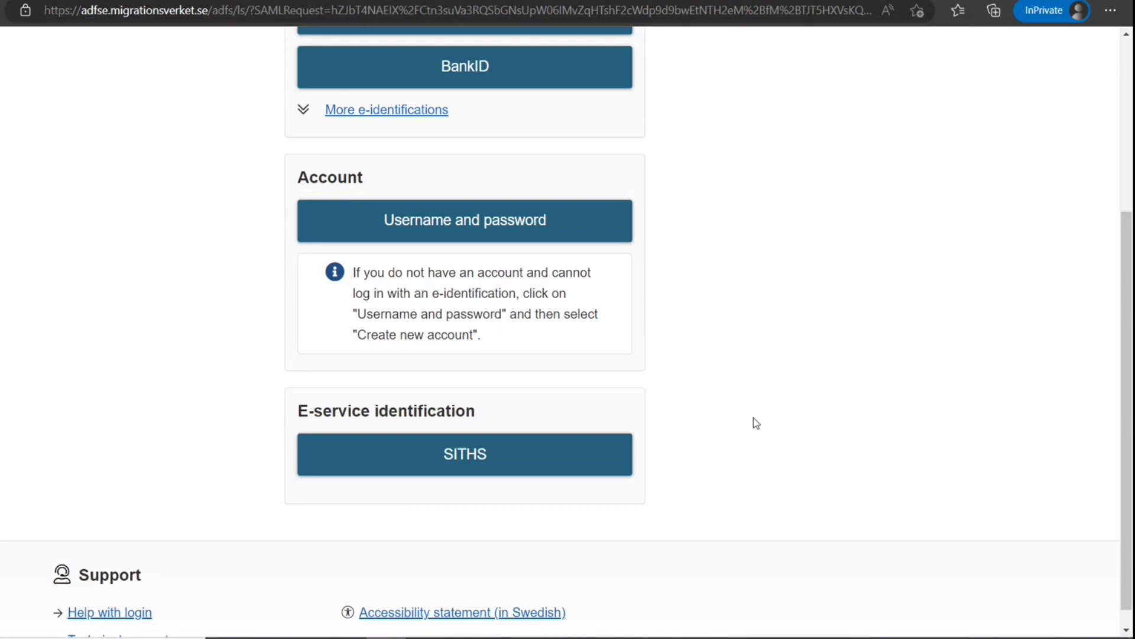
scroll(753, 418, up, 5)
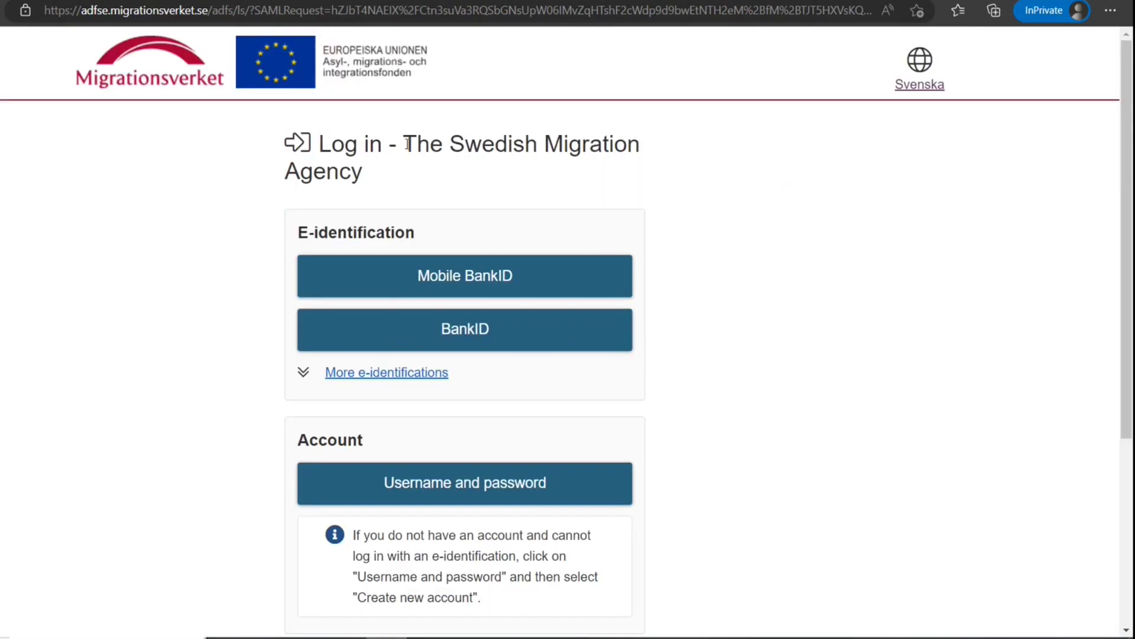
drag(409, 144, 628, 147)
drag(299, 174, 426, 185)
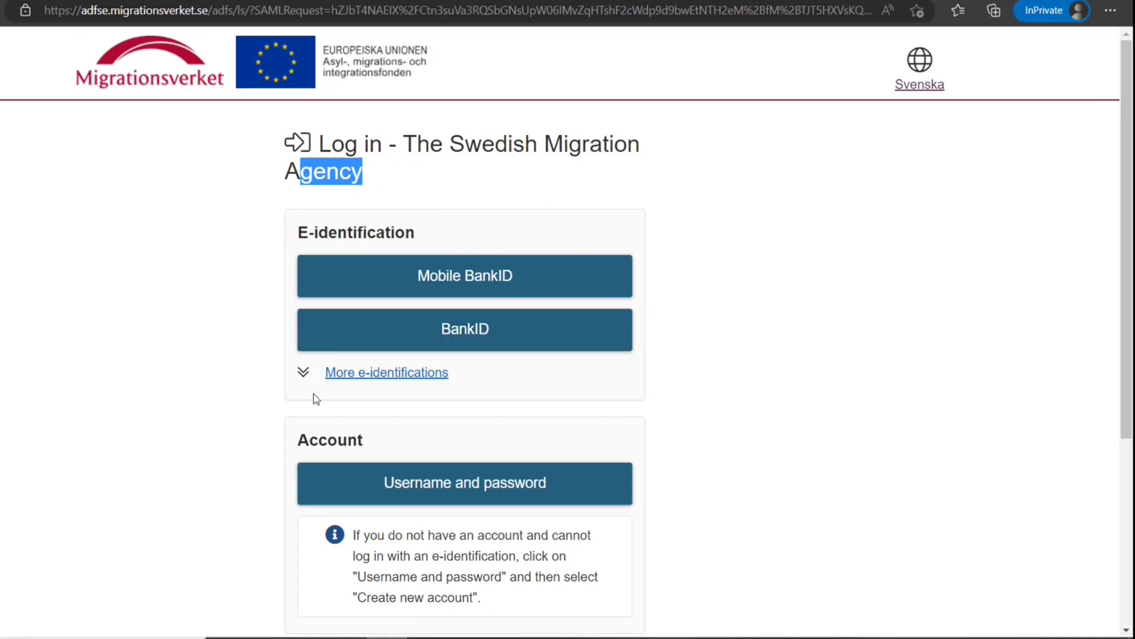
scroll(313, 393, down, 5)
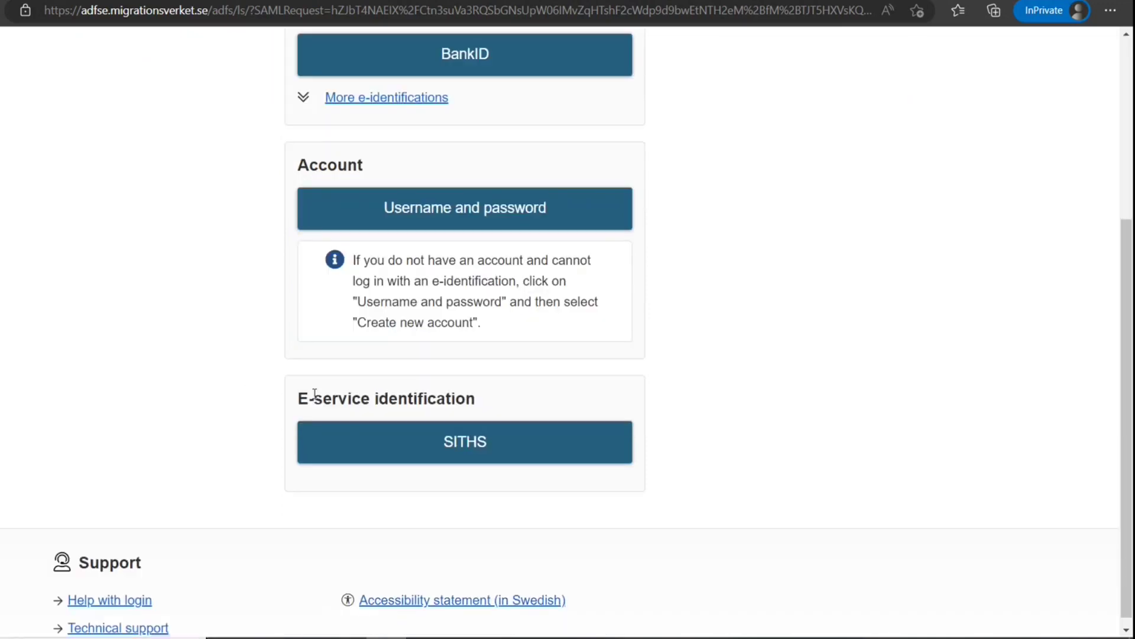
scroll(315, 394, up, 3)
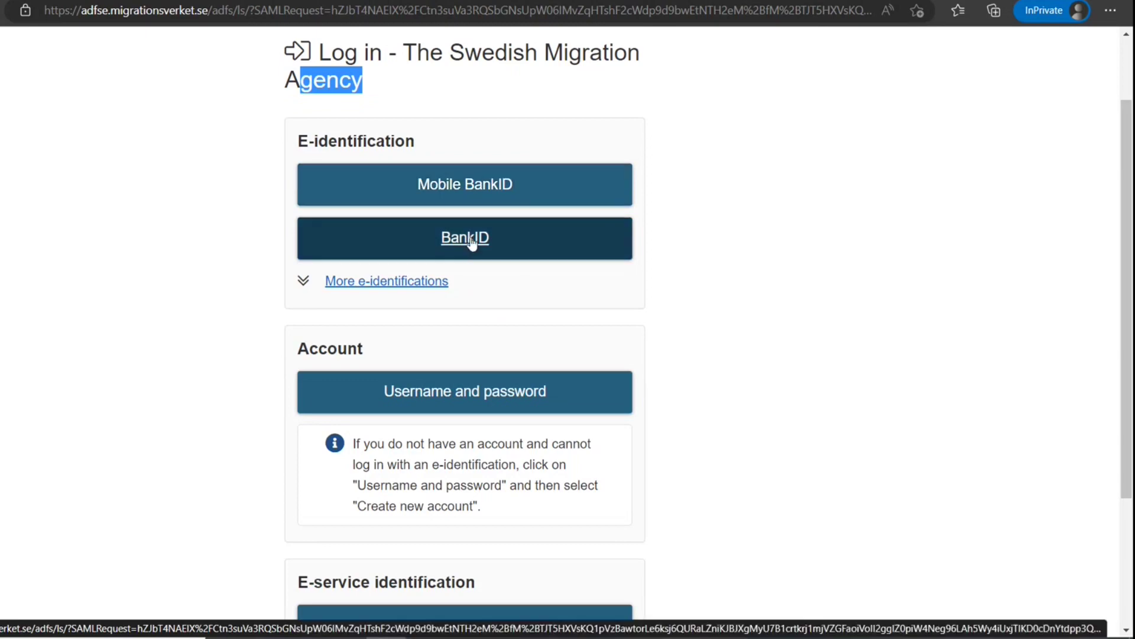
click(684, 229)
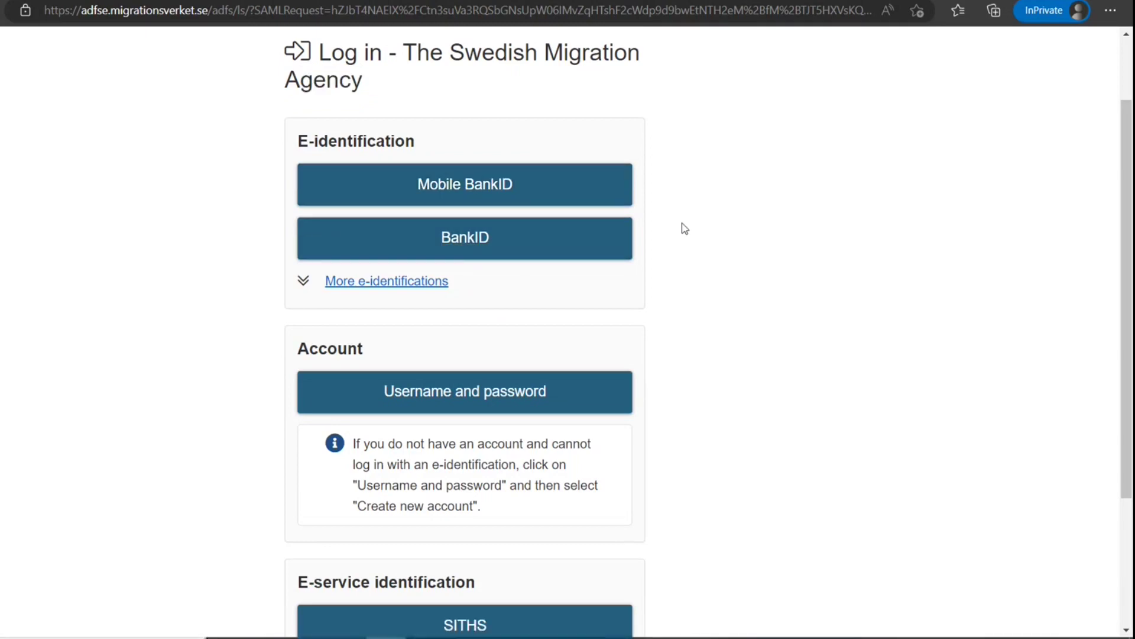
scroll(488, 335, down, 3)
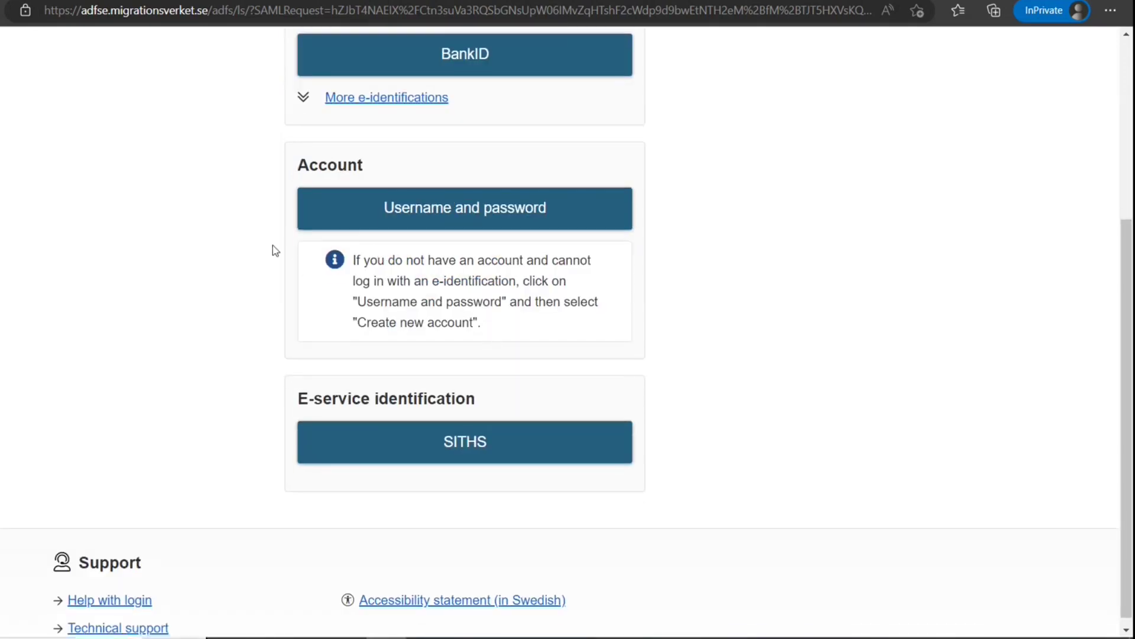
scroll(260, 225, up, 5)
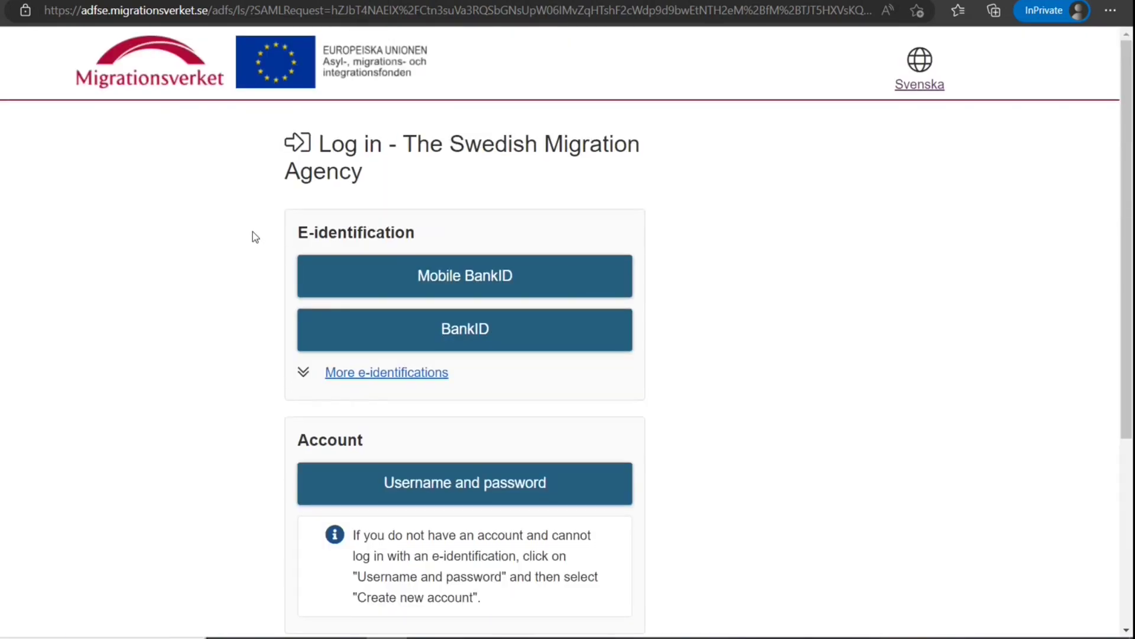
Choose username-and-password sign-in and start creating a new account
scroll(253, 232, down, 2)
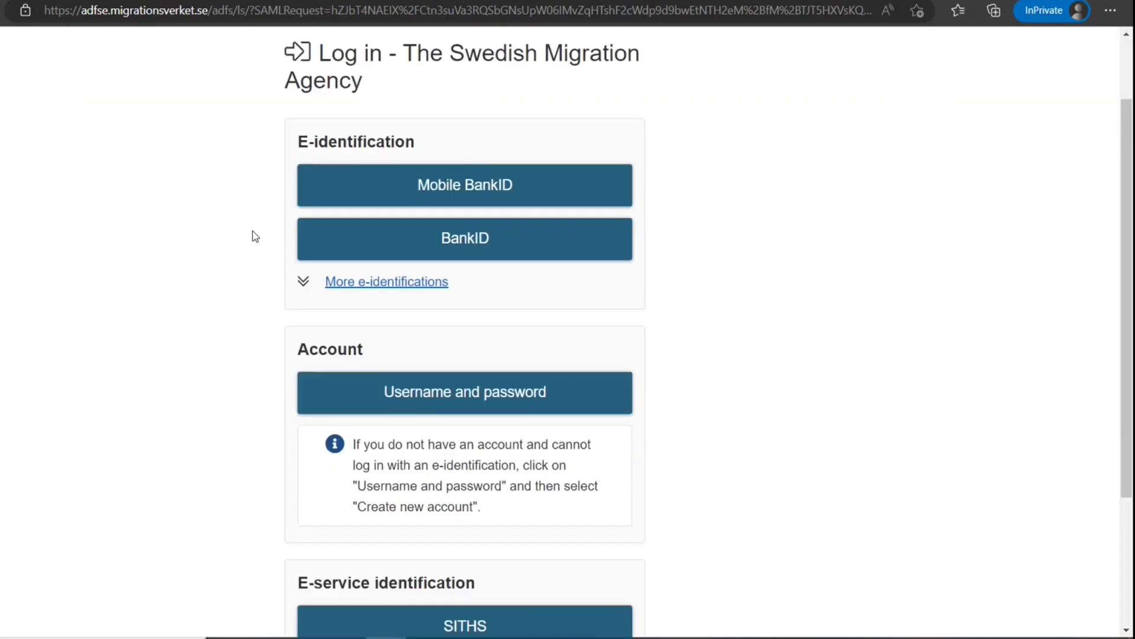
scroll(253, 232, up, 2)
scroll(405, 236, down, 5)
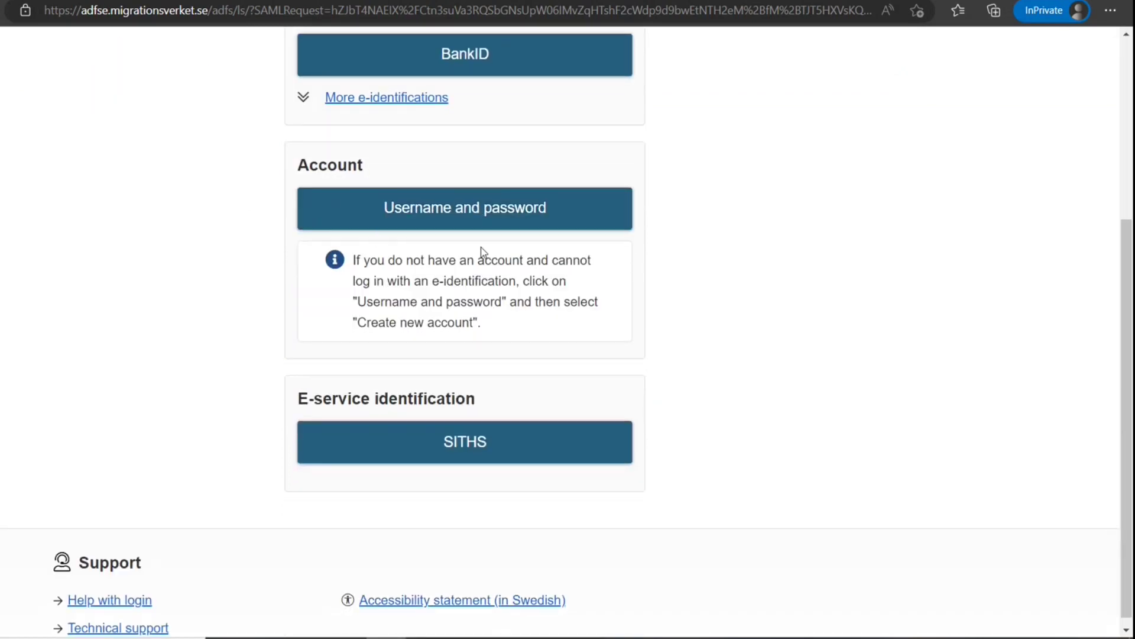
click(466, 212)
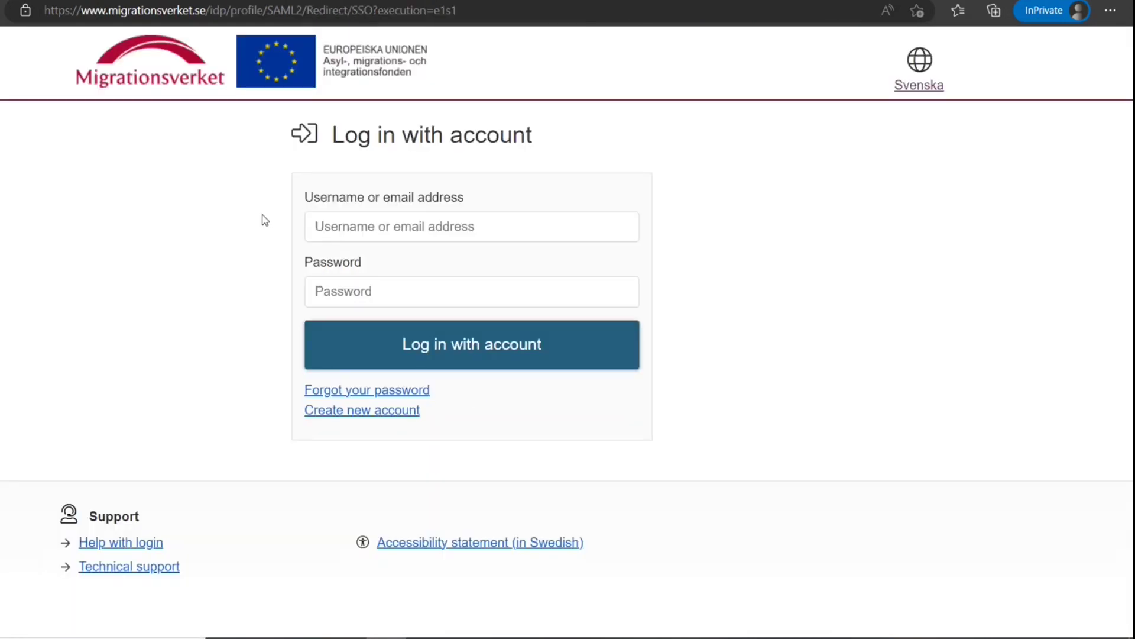
click(367, 410)
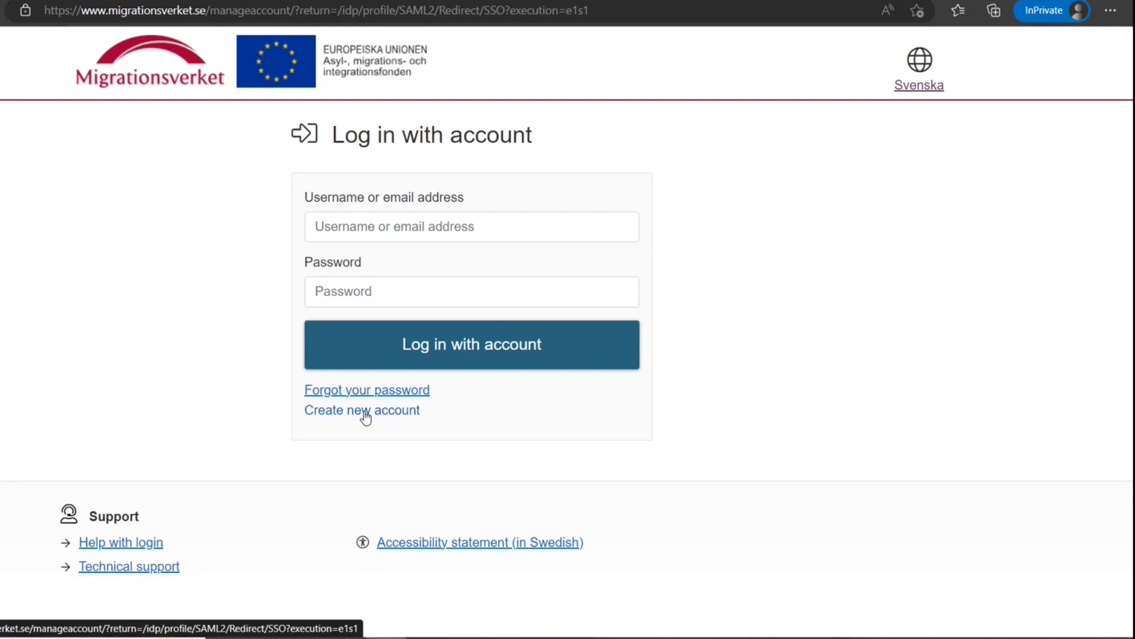
scroll(374, 379, down, 3)
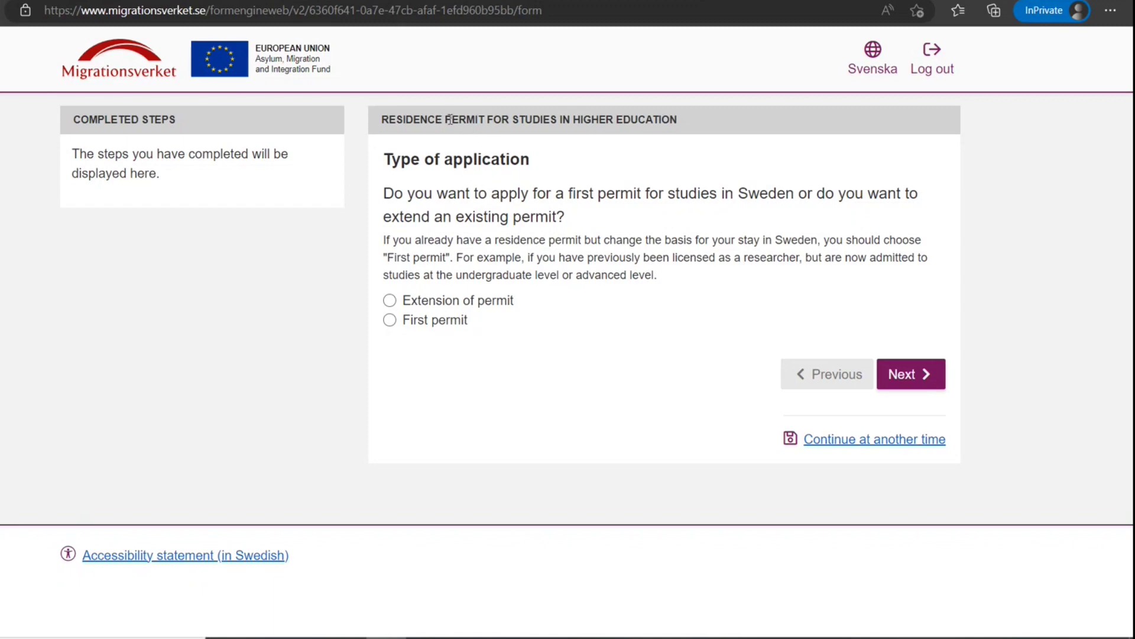
Select First permit as the application type and proceed to personal information
drag(453, 120, 527, 160)
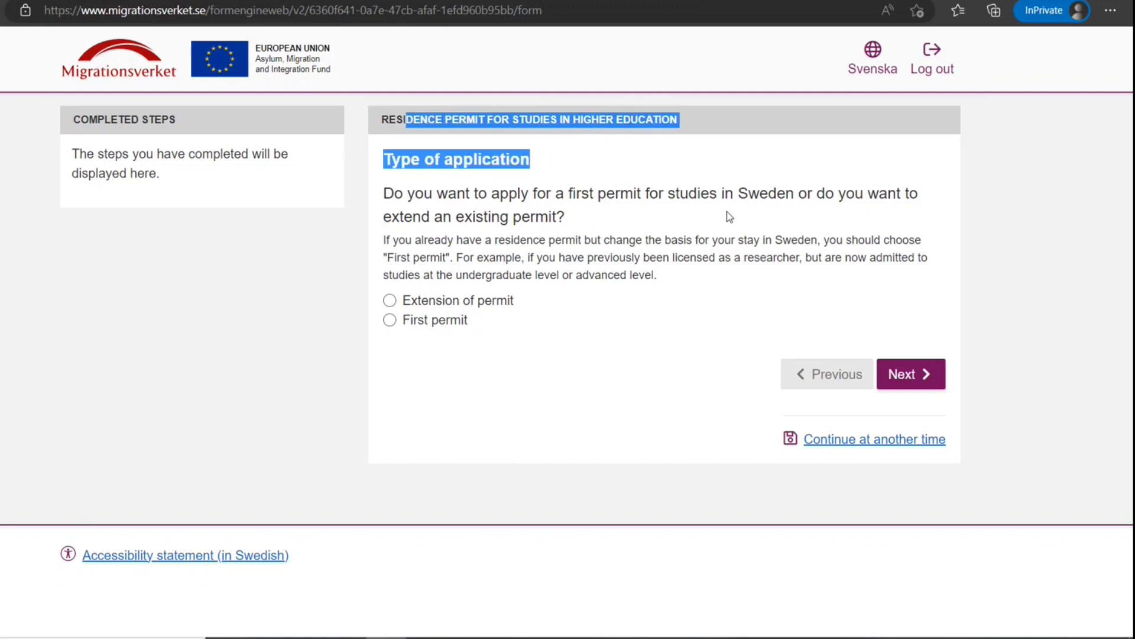
click(391, 321)
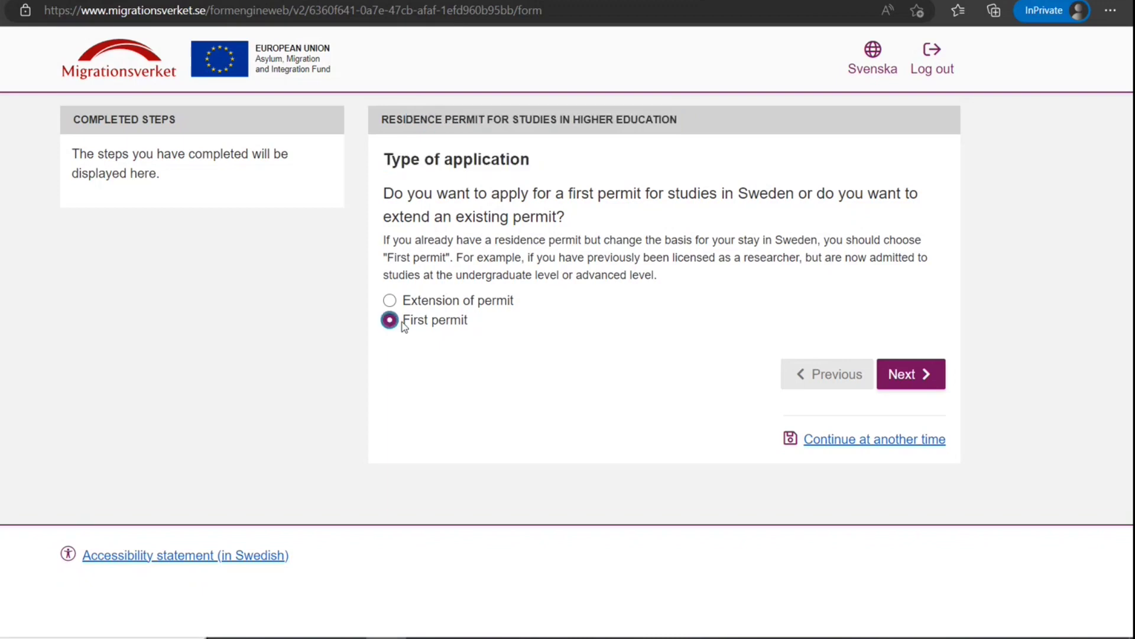
click(939, 379)
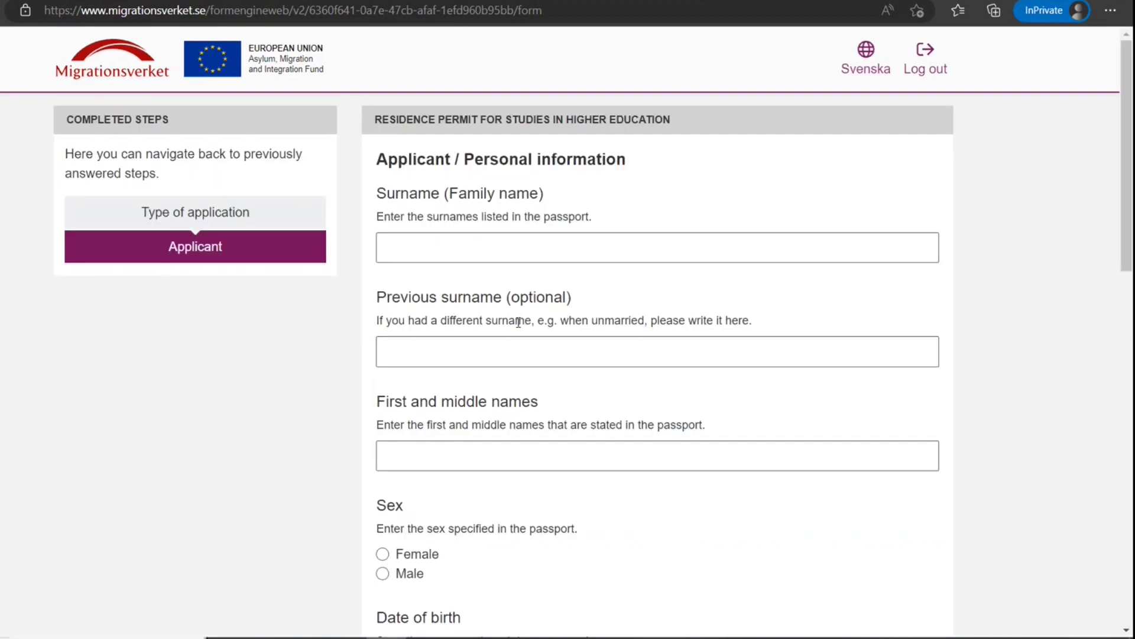
Enter the applicant's surname and first name and set sex to Male
scroll(371, 177, down, 4)
scroll(371, 174, down, 13)
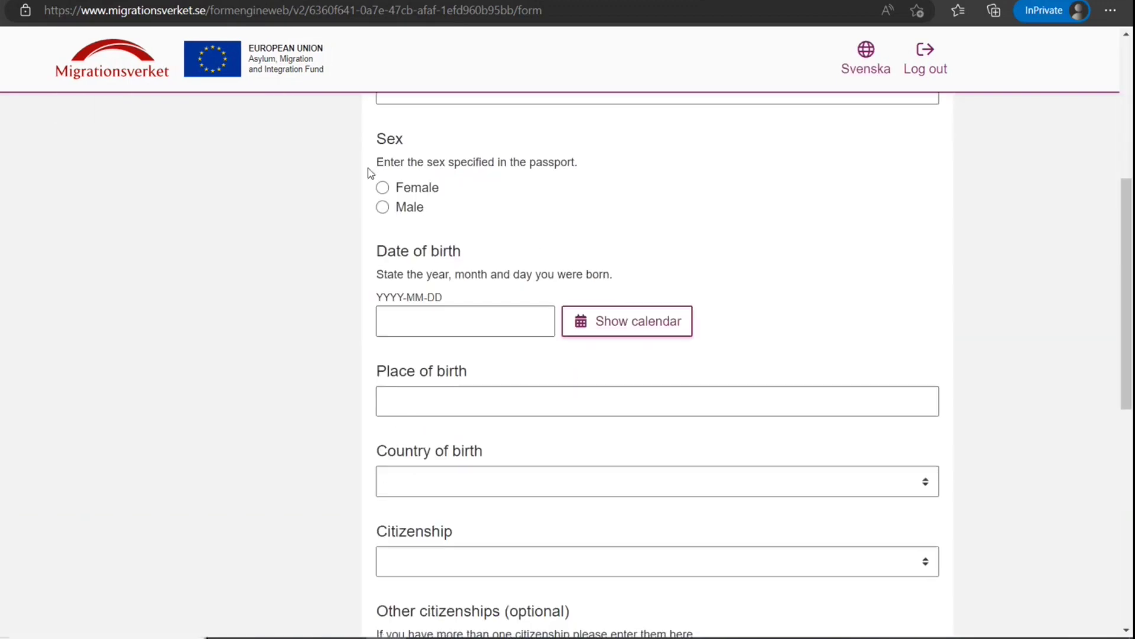
scroll(369, 173, up, 17)
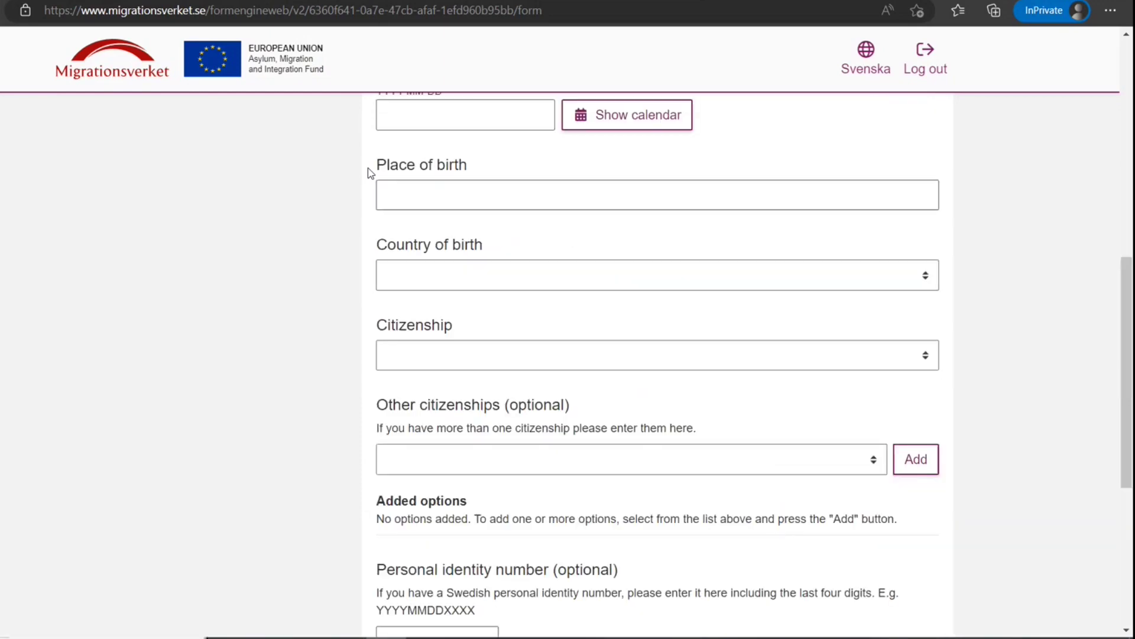
click(459, 256)
text(Smith)
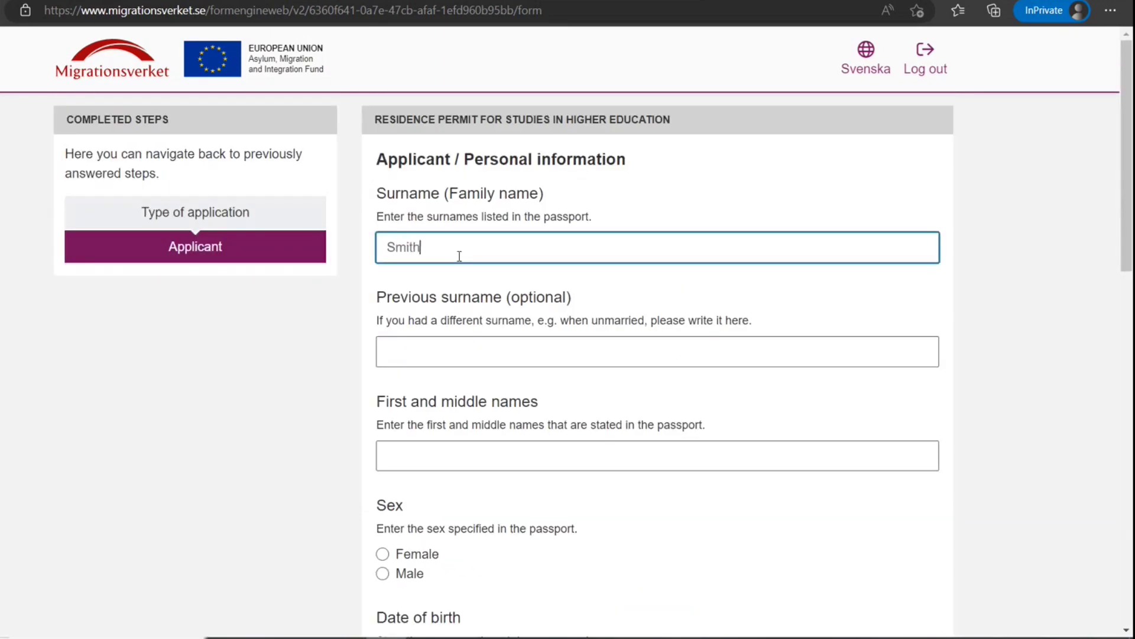
key(Tab)
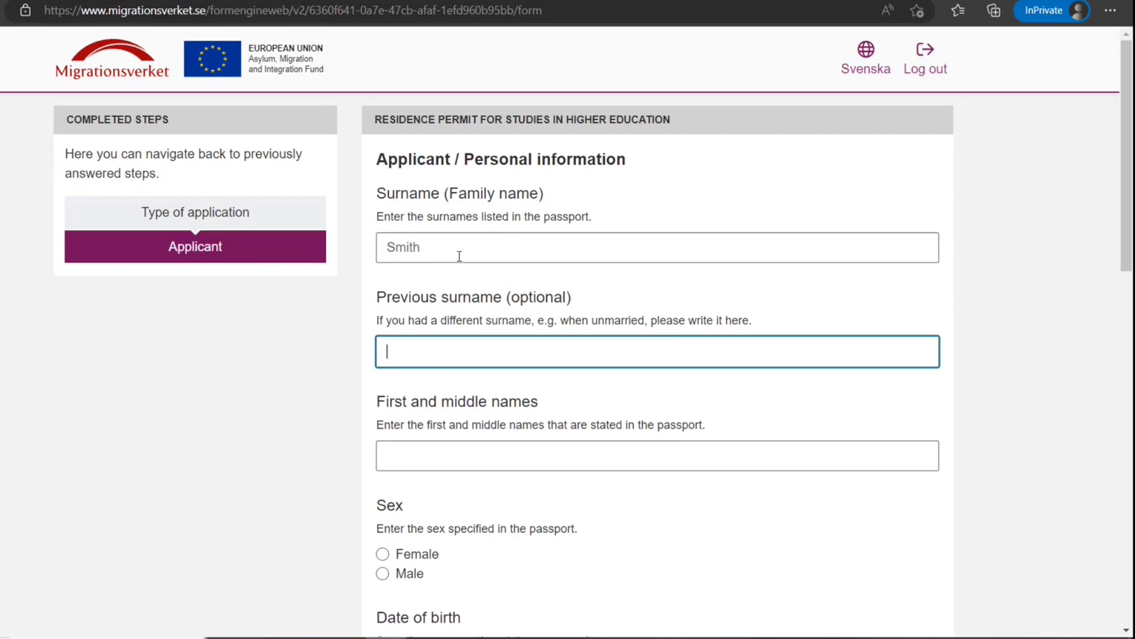
key(Tab)
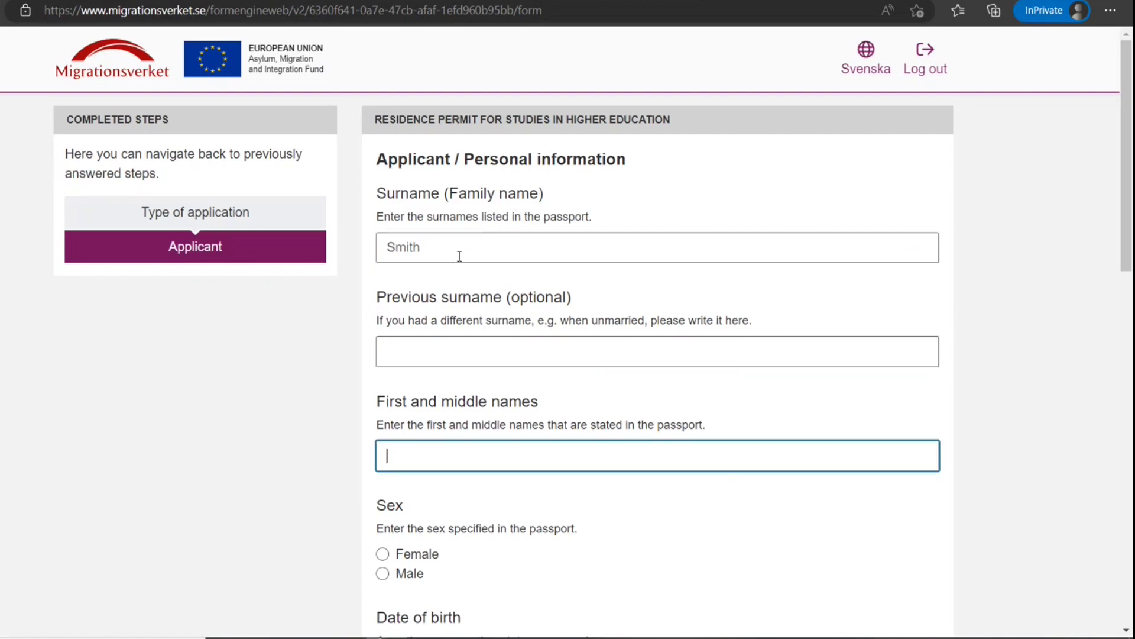
text(John)
click(384, 574)
scroll(501, 481, down, 2)
scroll(501, 481, down, 5)
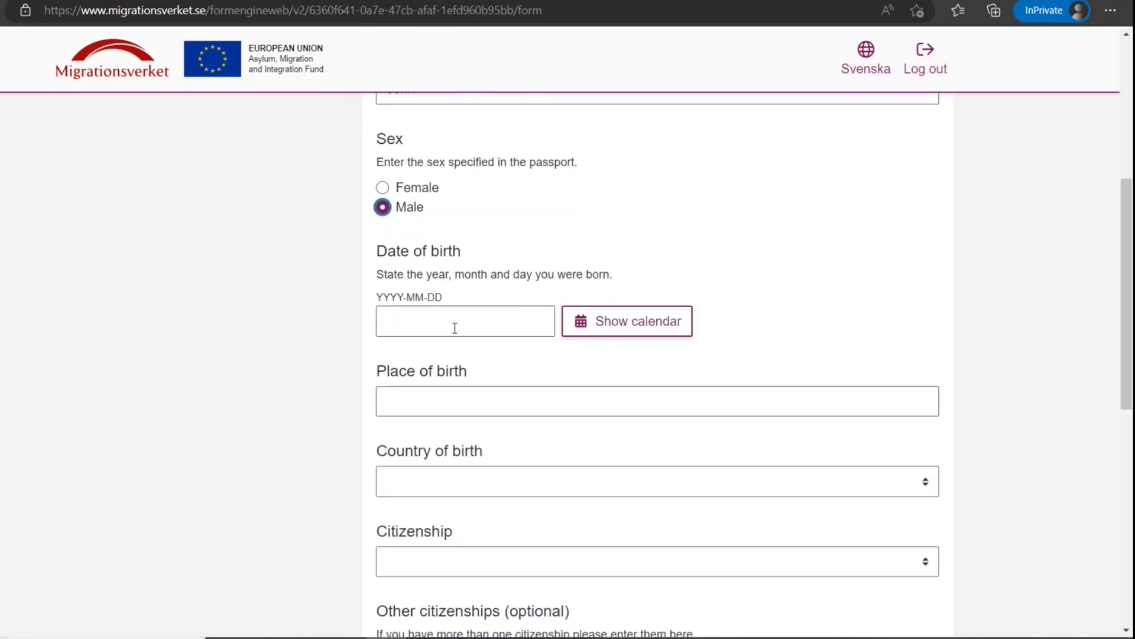
click(593, 328)
click(638, 382)
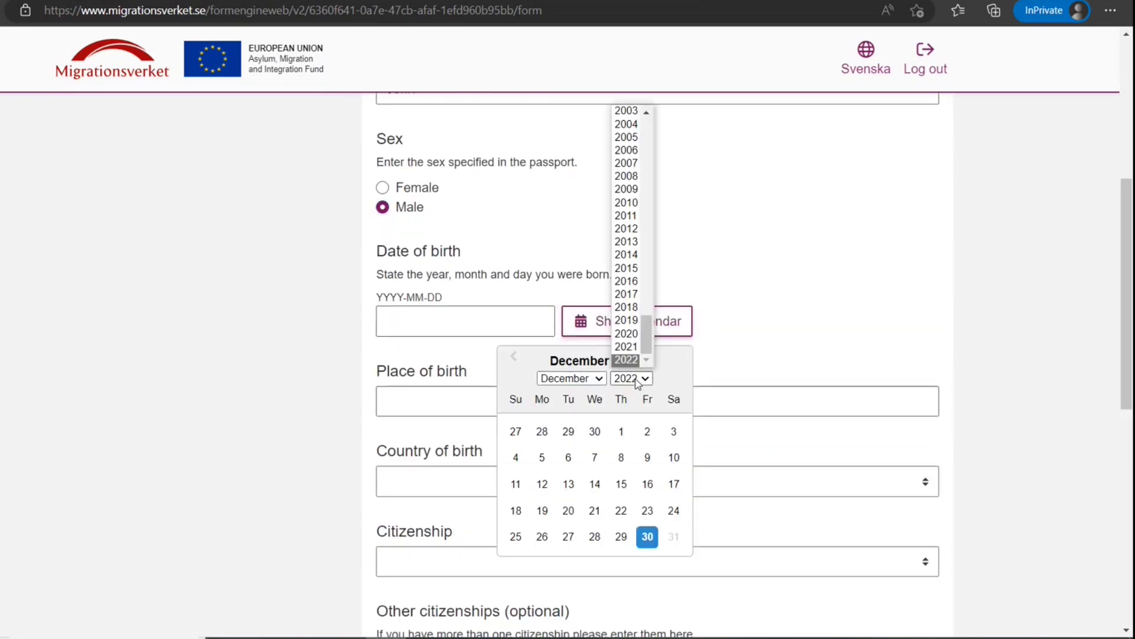
scroll(627, 248, up, 2)
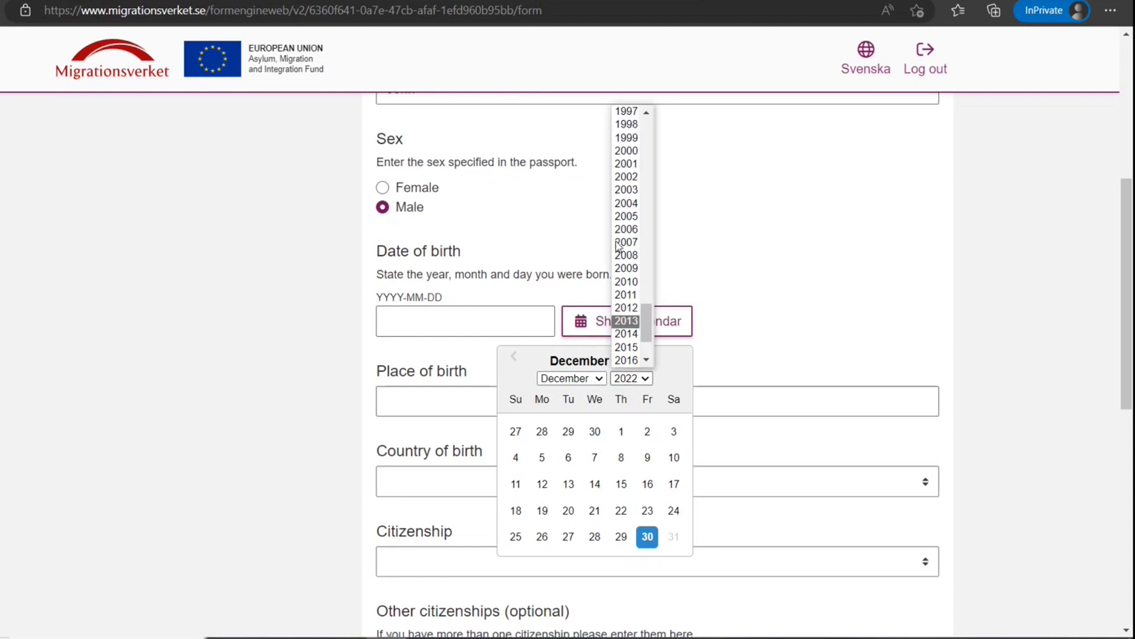
click(637, 125)
click(621, 457)
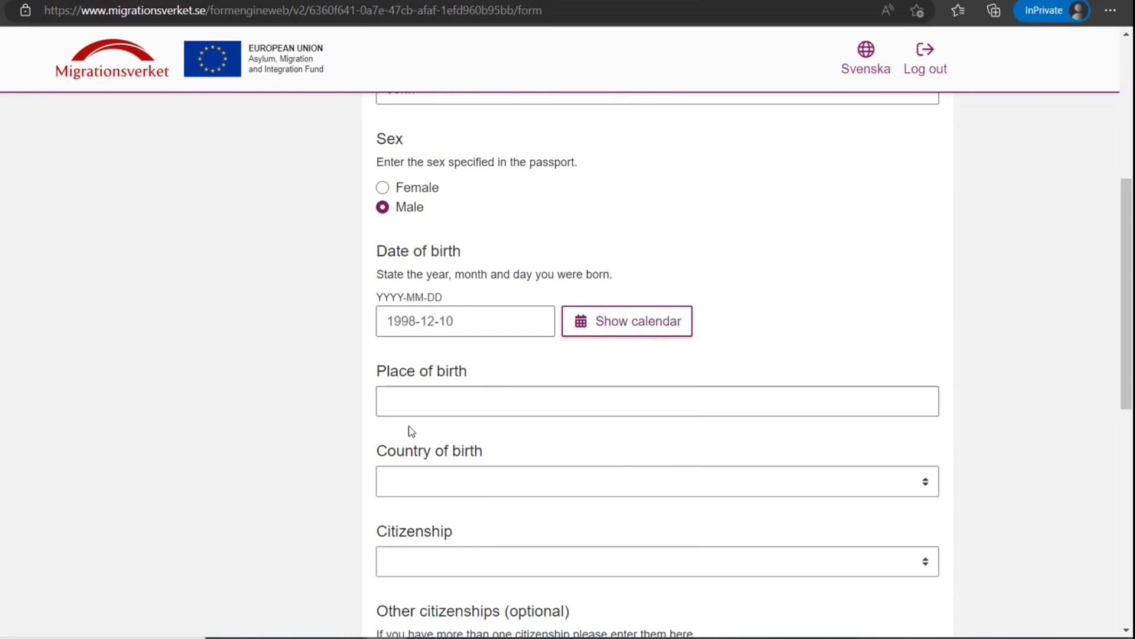
click(468, 408)
text(NM)
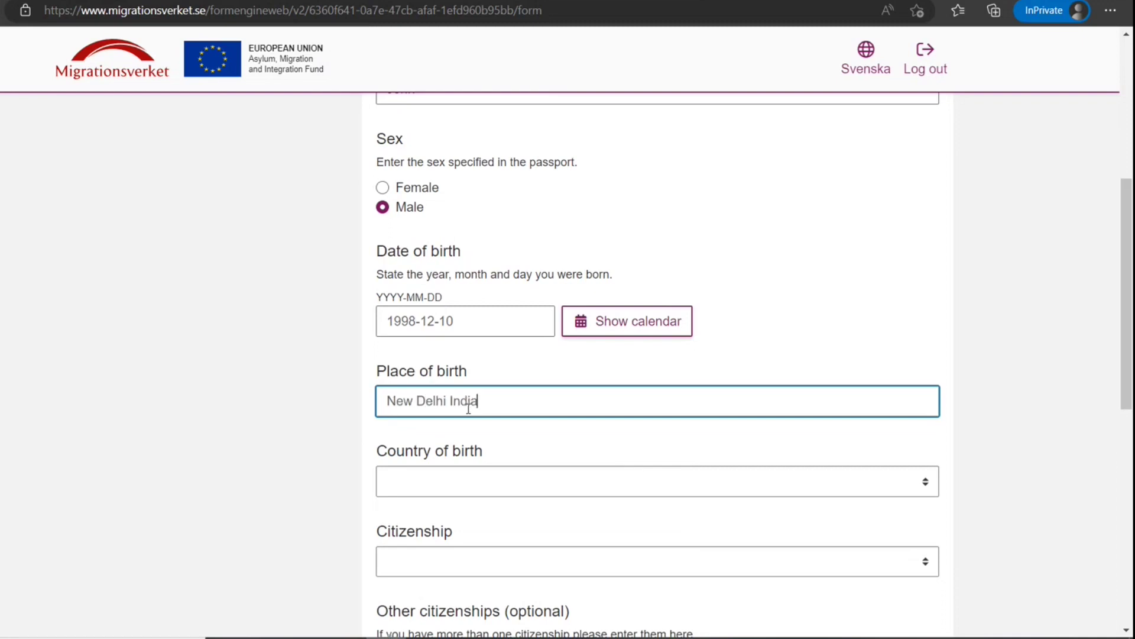
Choose INDIA as both country of birth and citizenship
click(470, 491)
text(india)
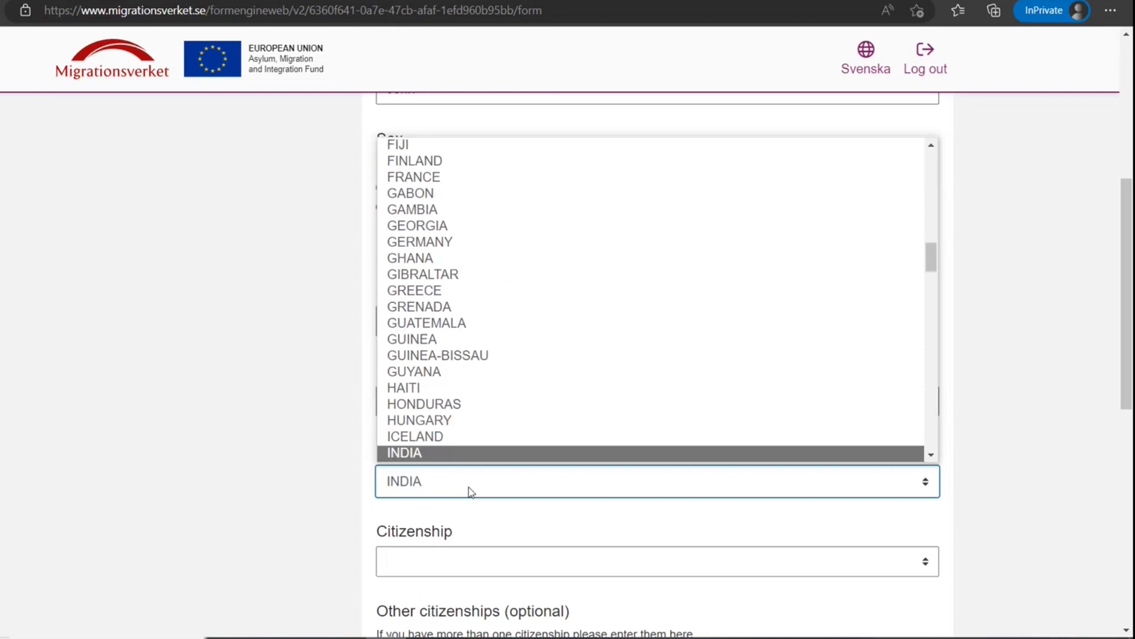
key(Return)
click(430, 574)
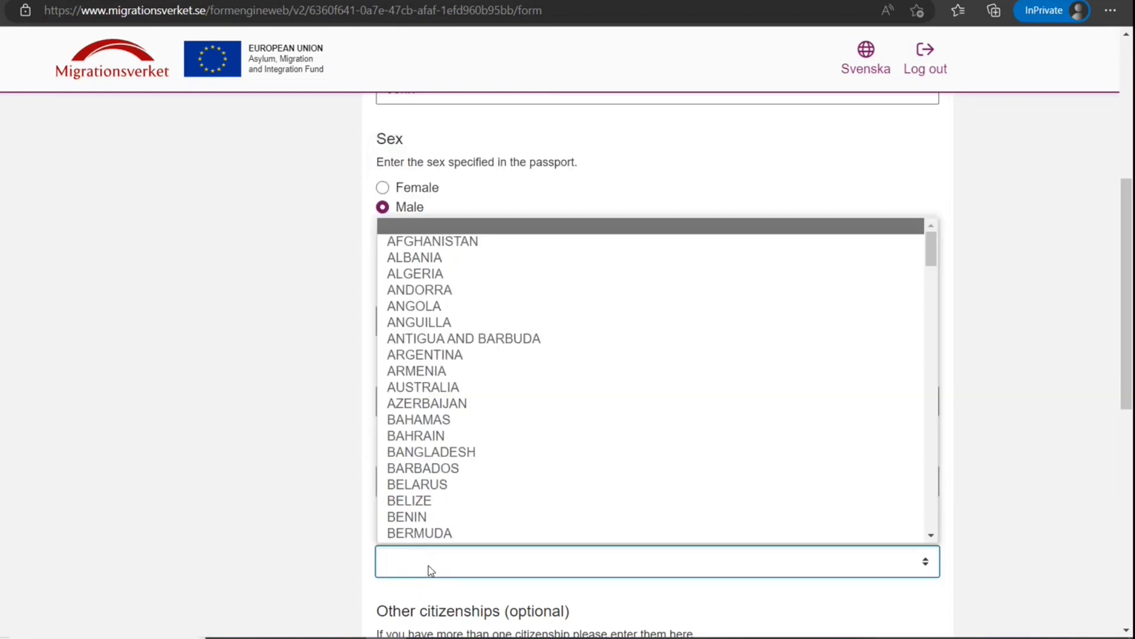
text(india)
scroll(438, 541, down, 1)
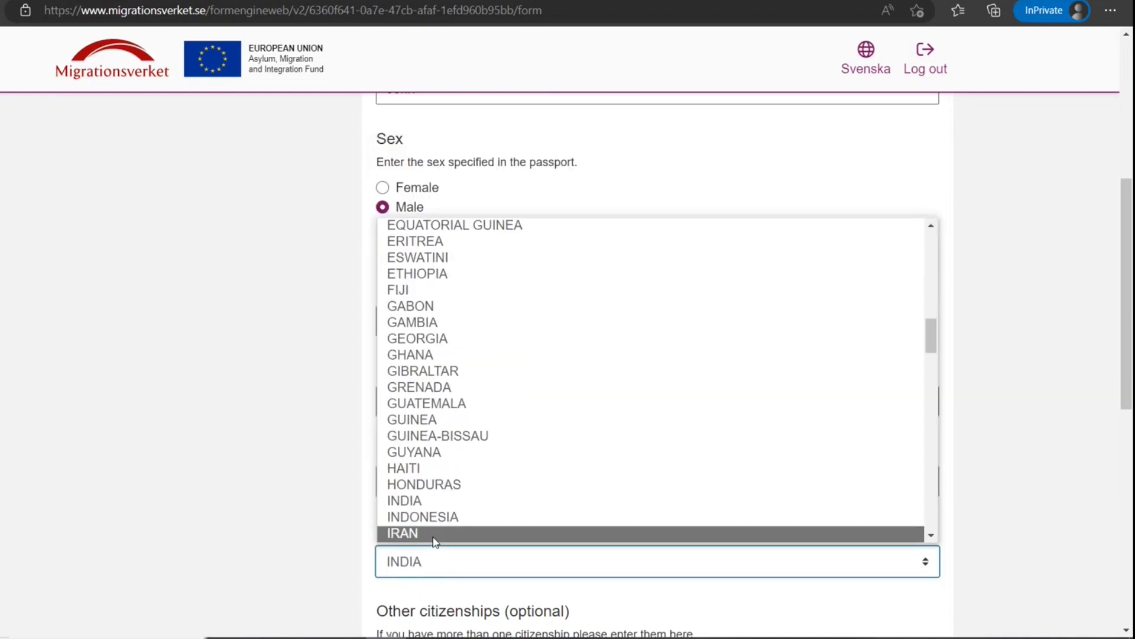
click(426, 502)
scroll(325, 526, down, 5)
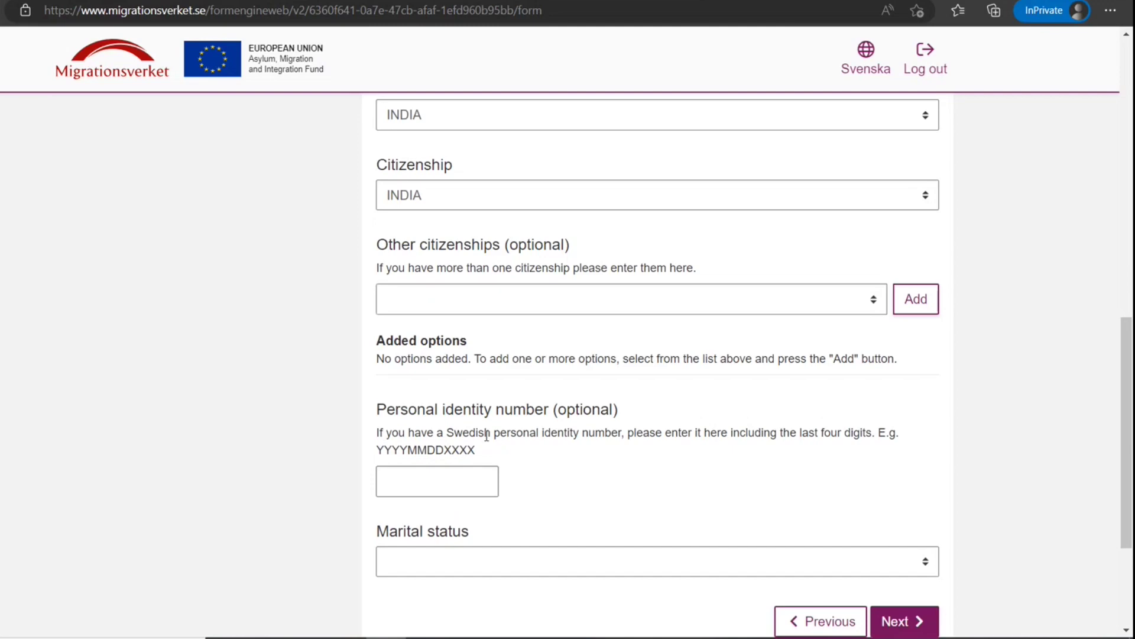
Set marital status to SINGLE and move on to contact information
drag(450, 437, 579, 437)
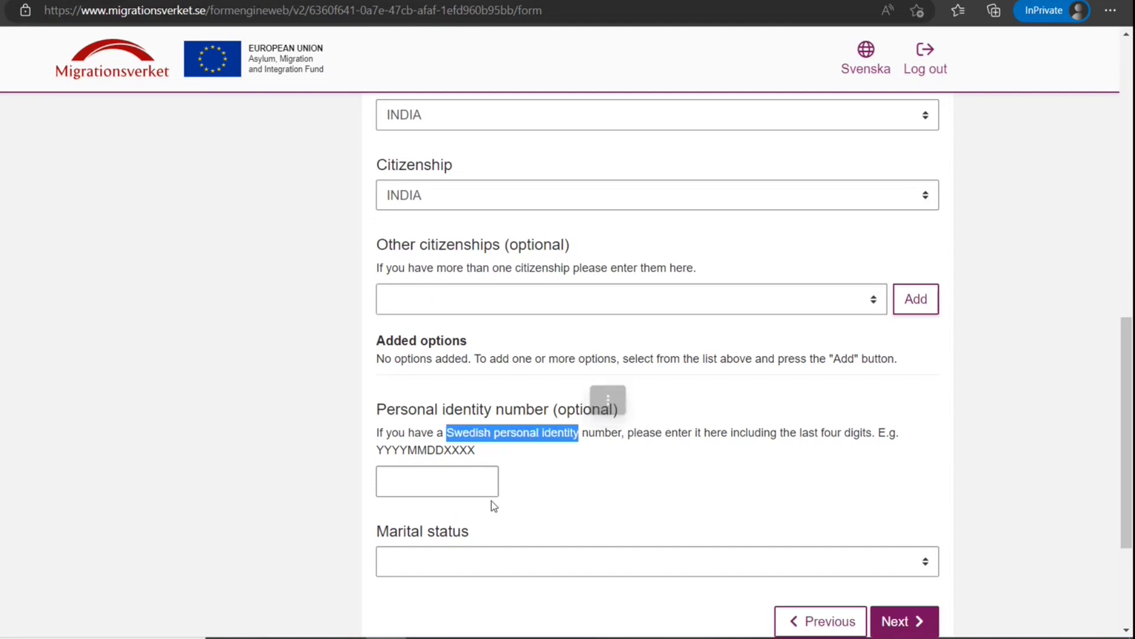
scroll(491, 502, down, 3)
click(599, 384)
click(446, 417)
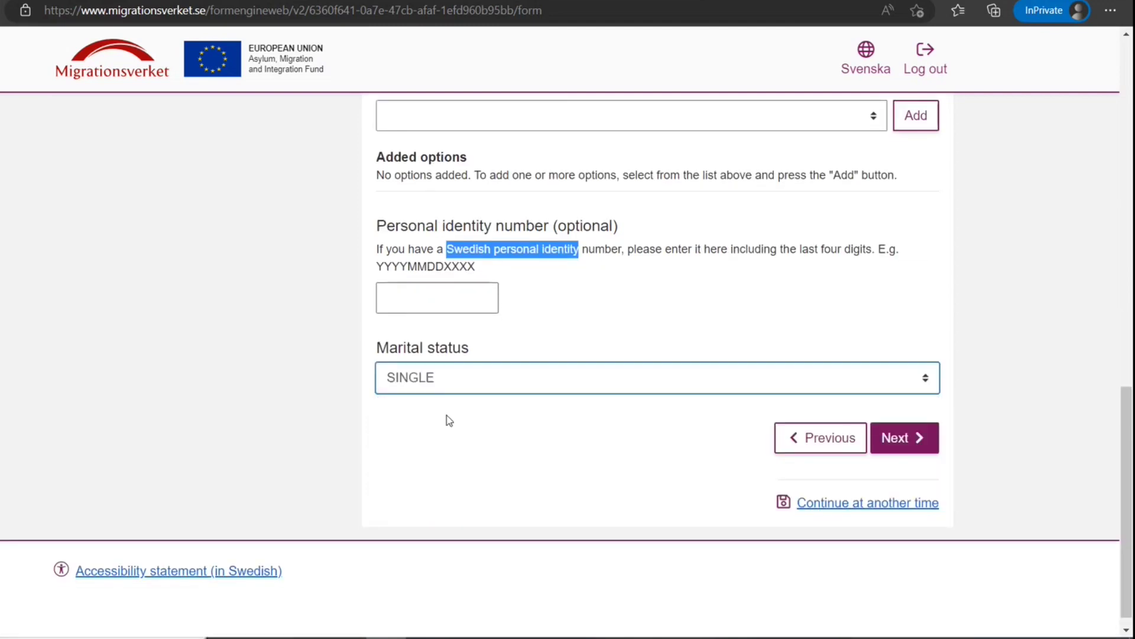
click(905, 438)
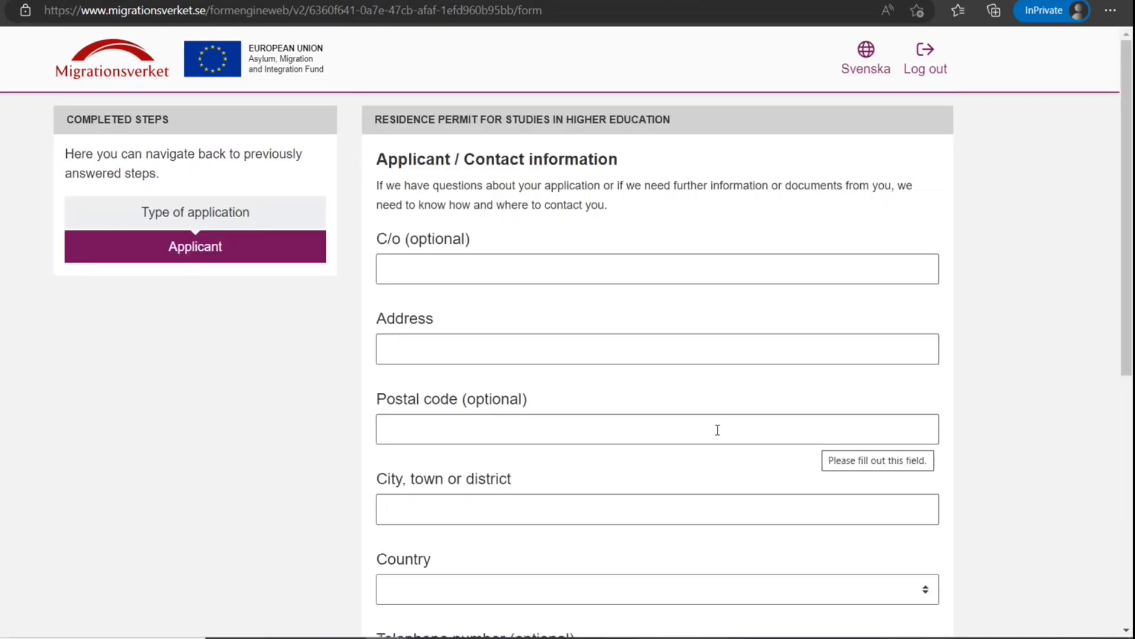
Enter the applicant's street address, postal code and city, with INDIA as country
click(668, 359)
text(1 new)
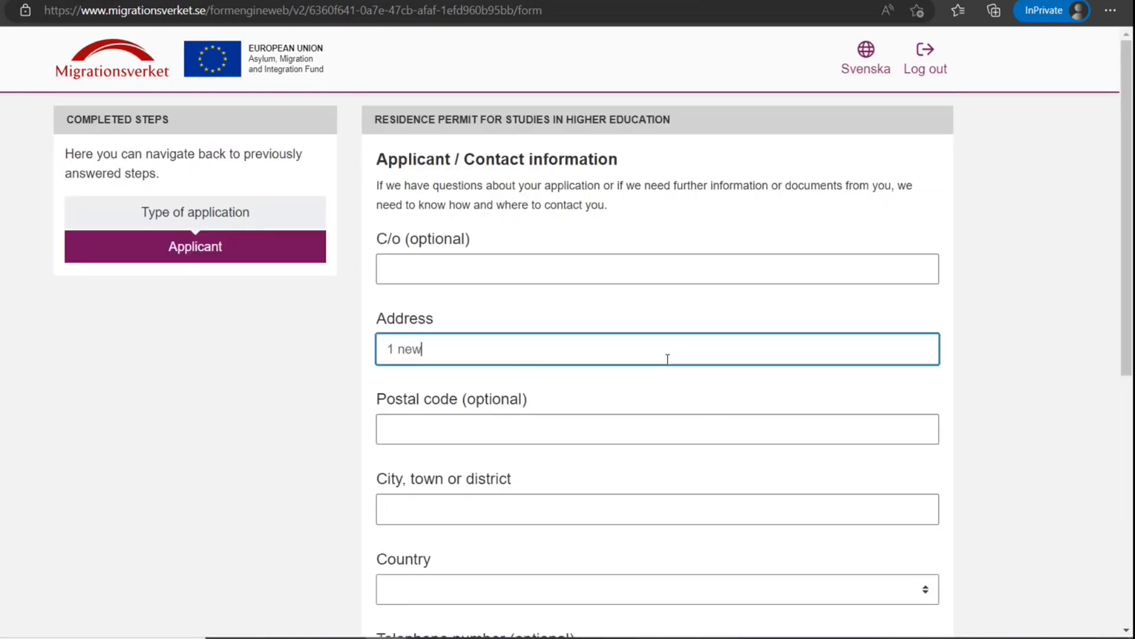
text( delhi st)
key(Tab)
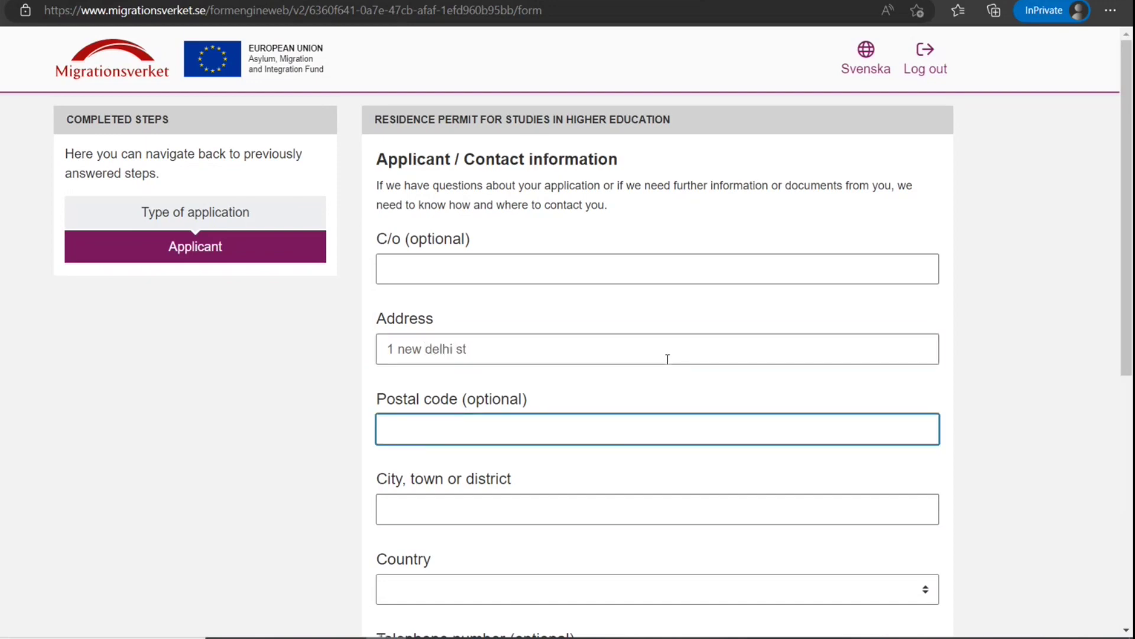
text(909090)
key(Tab)
text(Ne)
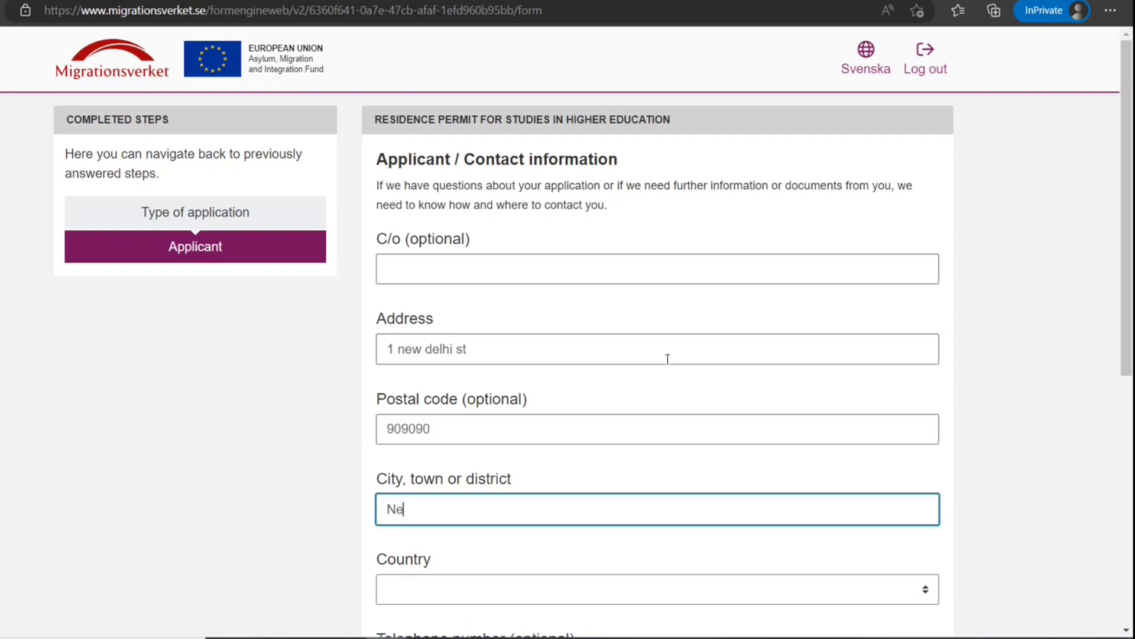
key(Tab)
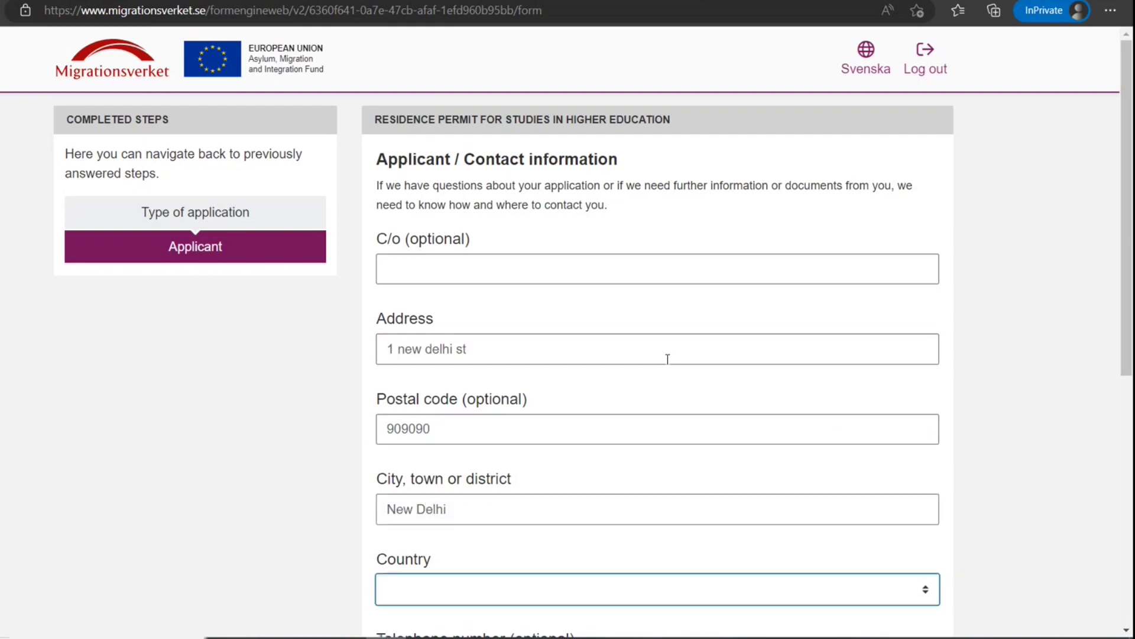
text(in)
scroll(668, 359, down, 7)
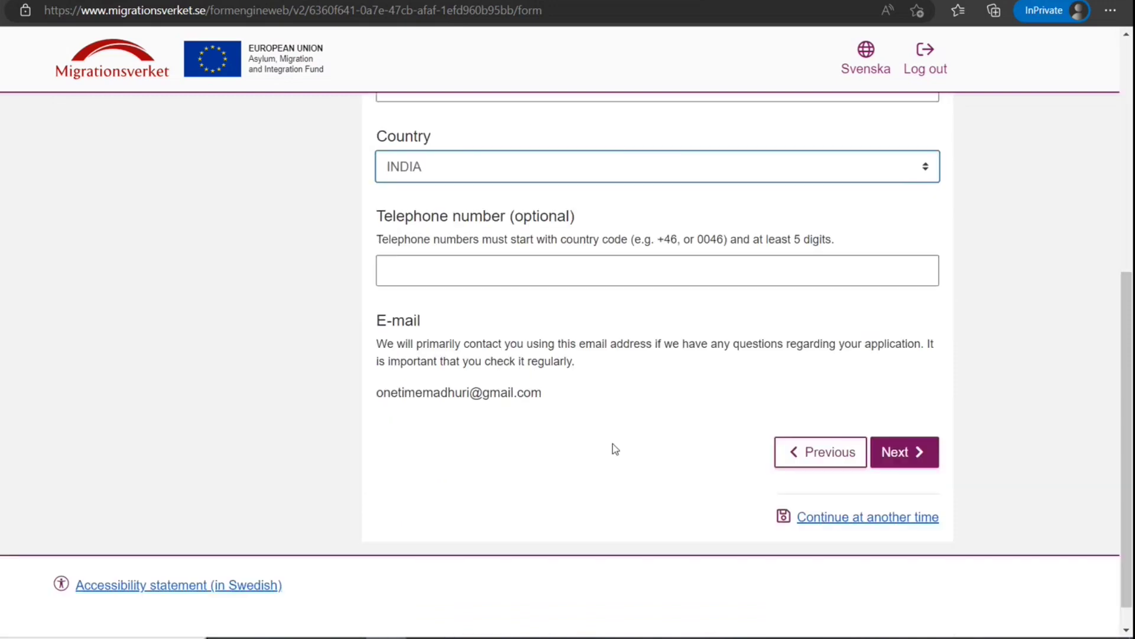
Confirm holding a valid passport and choose National passport as the travel document type
click(918, 423)
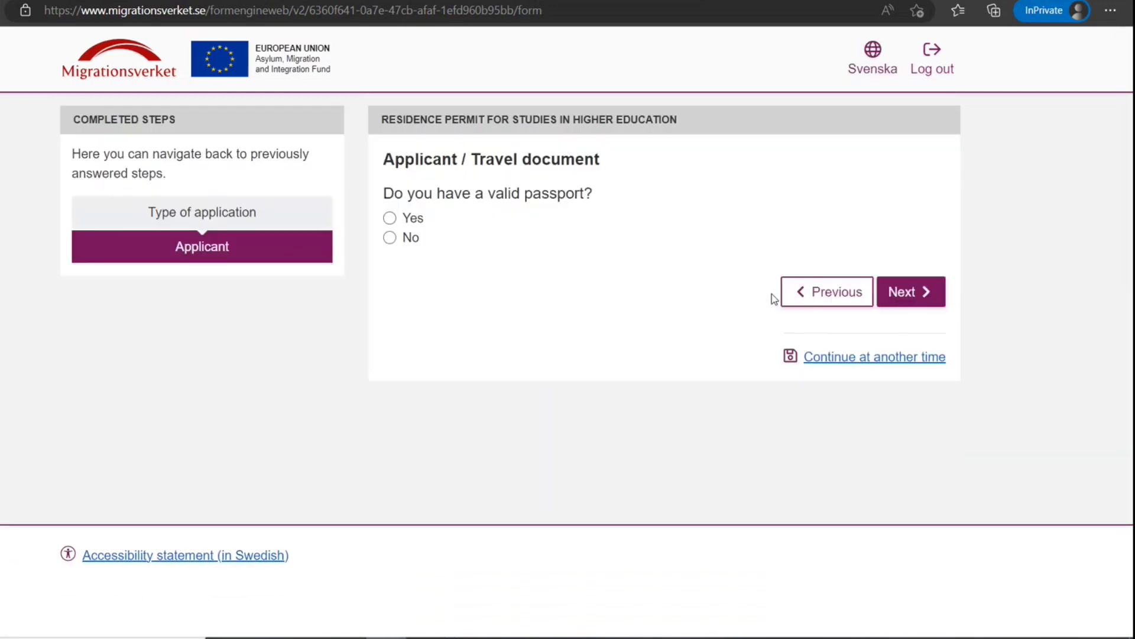
click(407, 218)
click(915, 303)
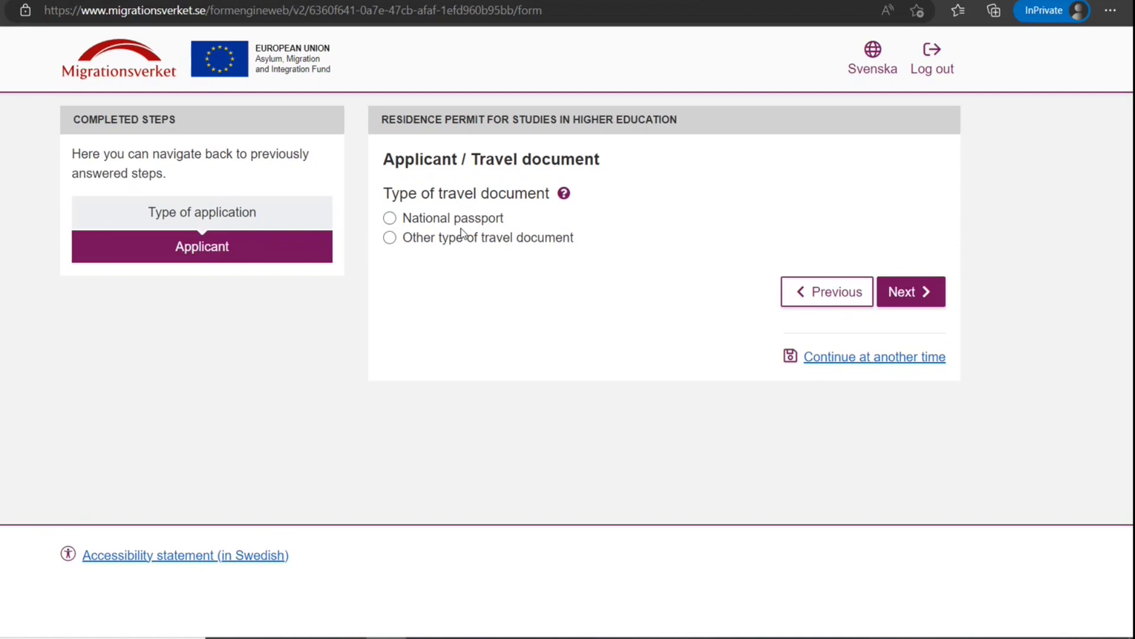
click(496, 236)
click(434, 223)
click(915, 293)
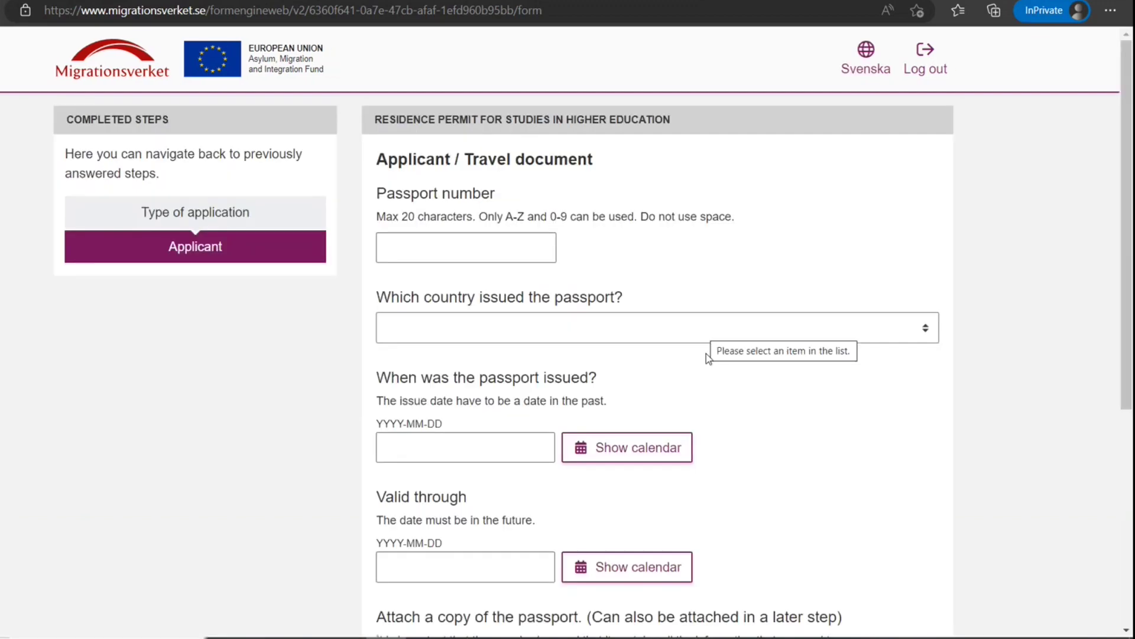
Enter the passport number with INDIA as the issuing country
click(526, 257)
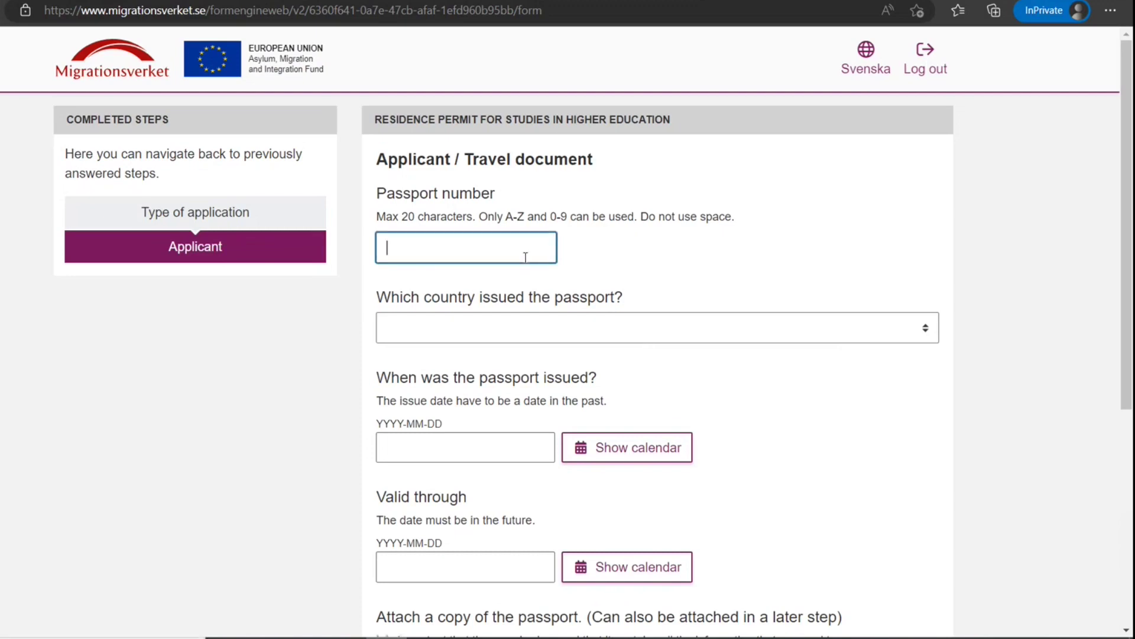
click(526, 336)
text(india)
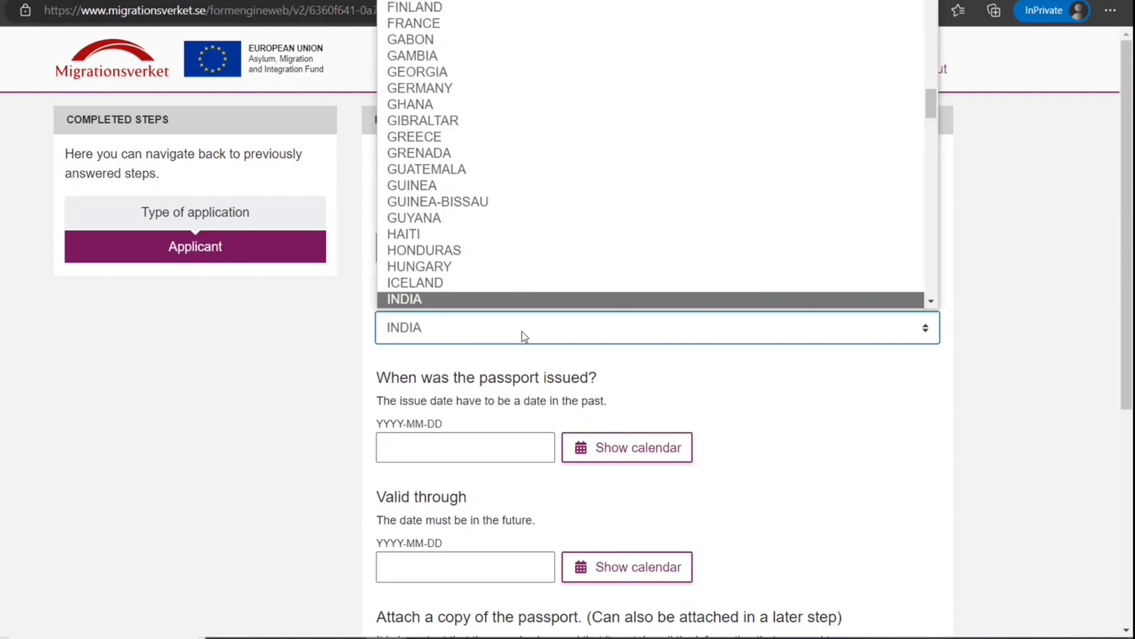
key(Return)
Set issue date 2022-12-01 and valid-through date 2032-11-30, then submit the passport details
click(591, 448)
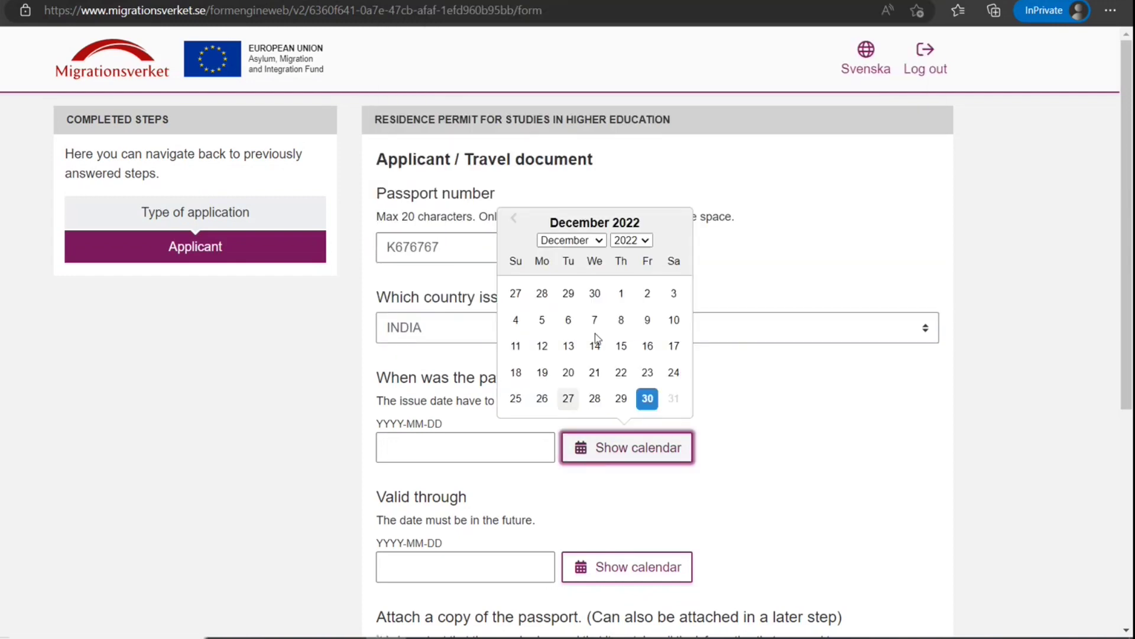
click(621, 293)
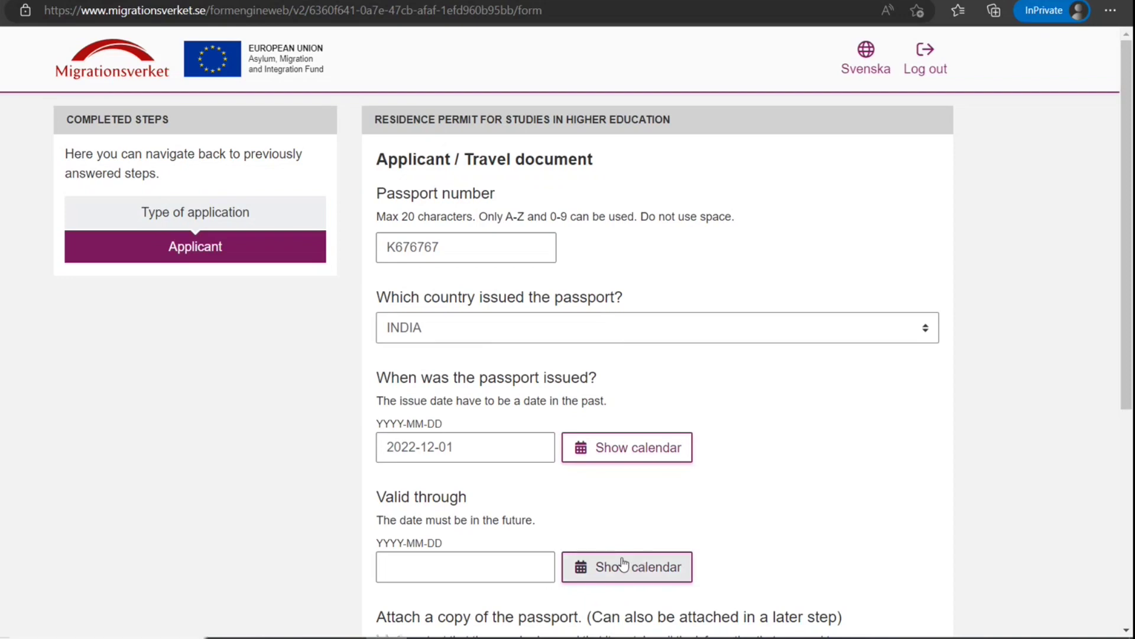
click(623, 565)
click(632, 359)
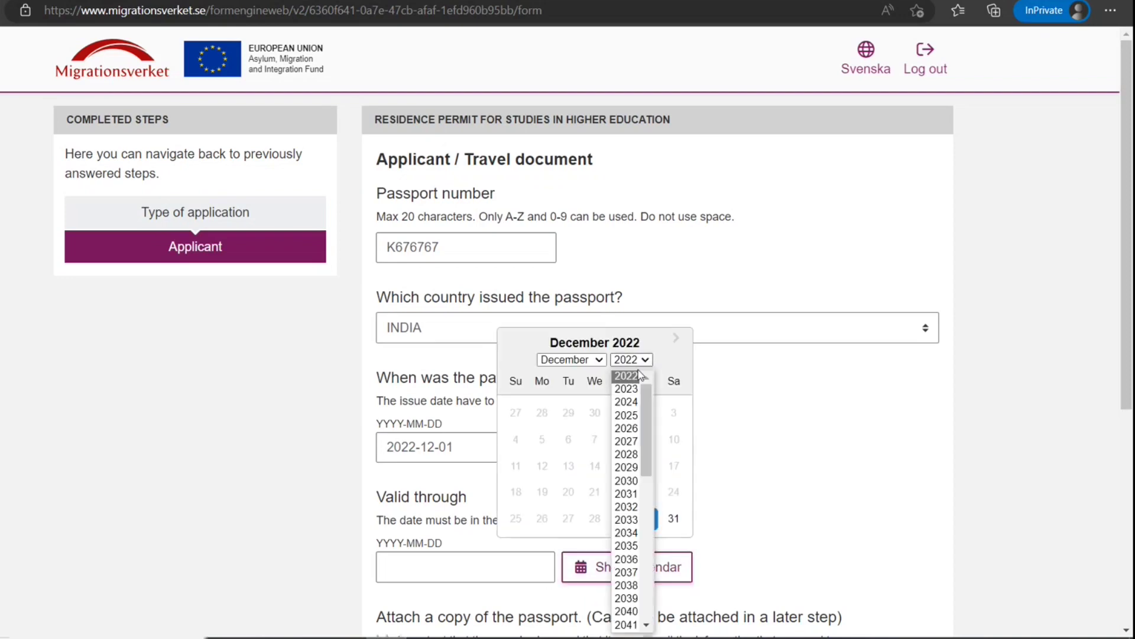
click(628, 506)
click(567, 413)
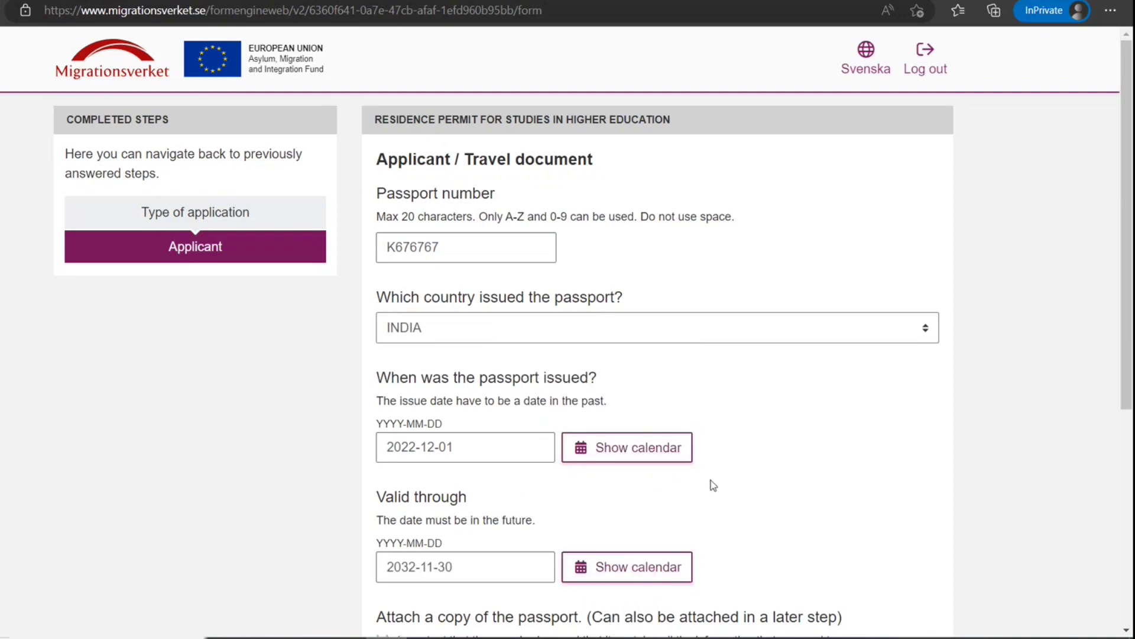
scroll(714, 485, down, 5)
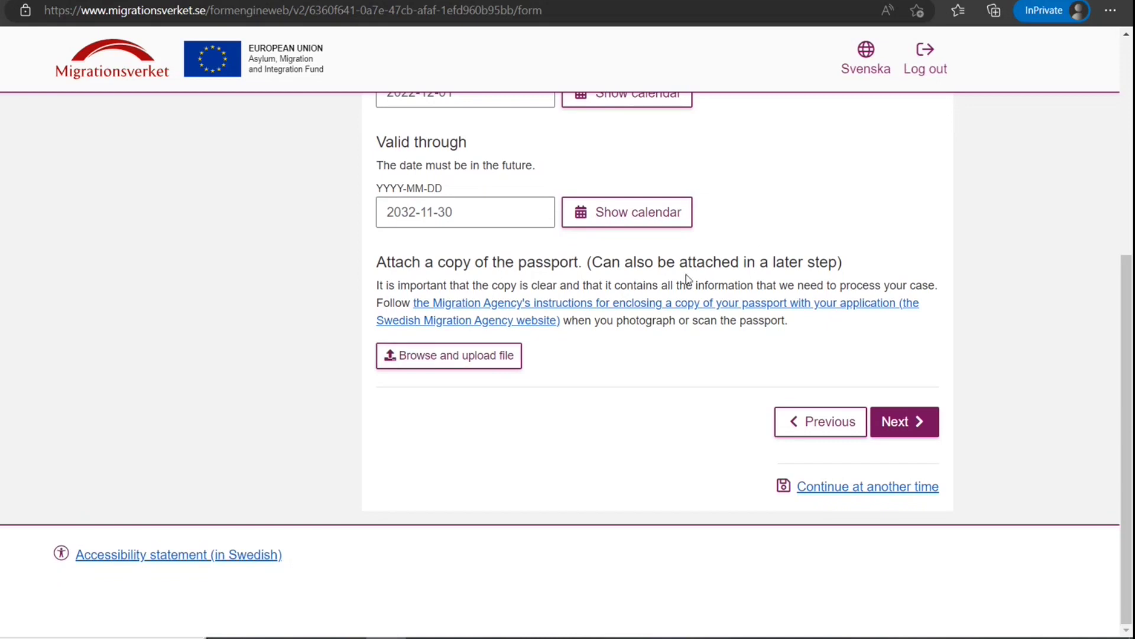
click(884, 427)
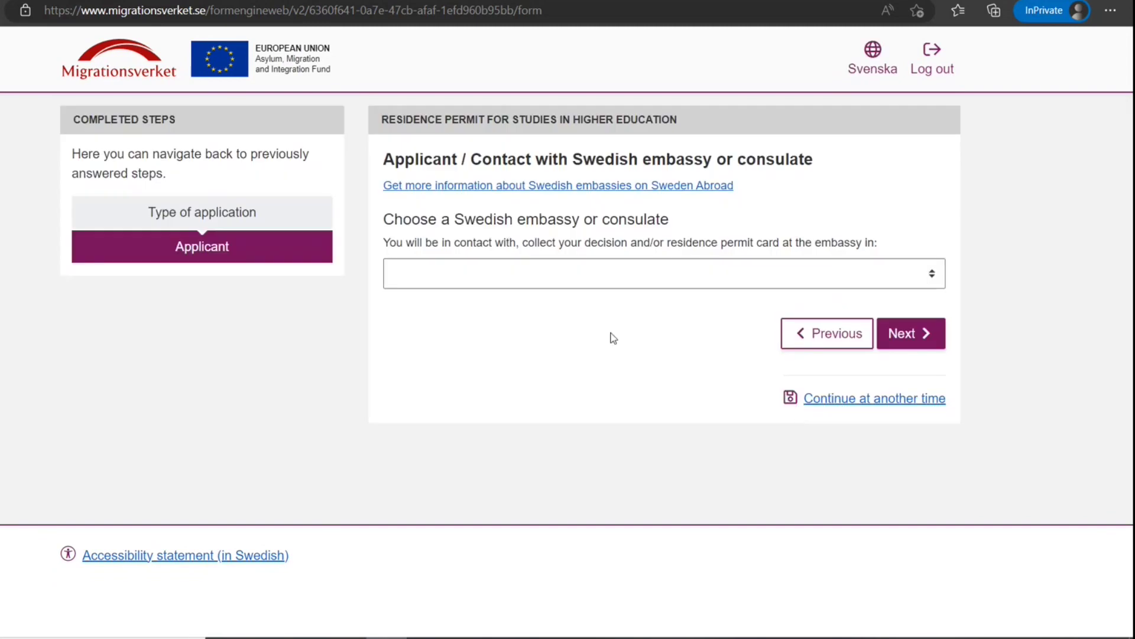
Open the Choose a Swedish embassy or consulate dropdown list
click(583, 275)
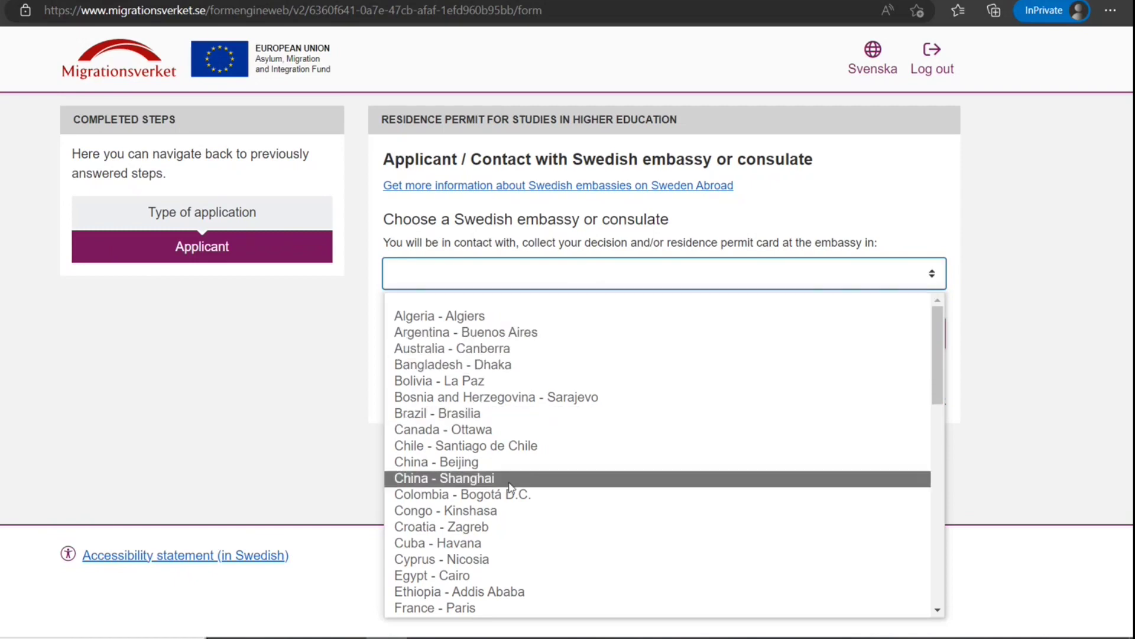
scroll(507, 489, down, 6)
Choose the India - New Delhi embassy and answer No to previous applications, other permits and Schengen visits
click(489, 382)
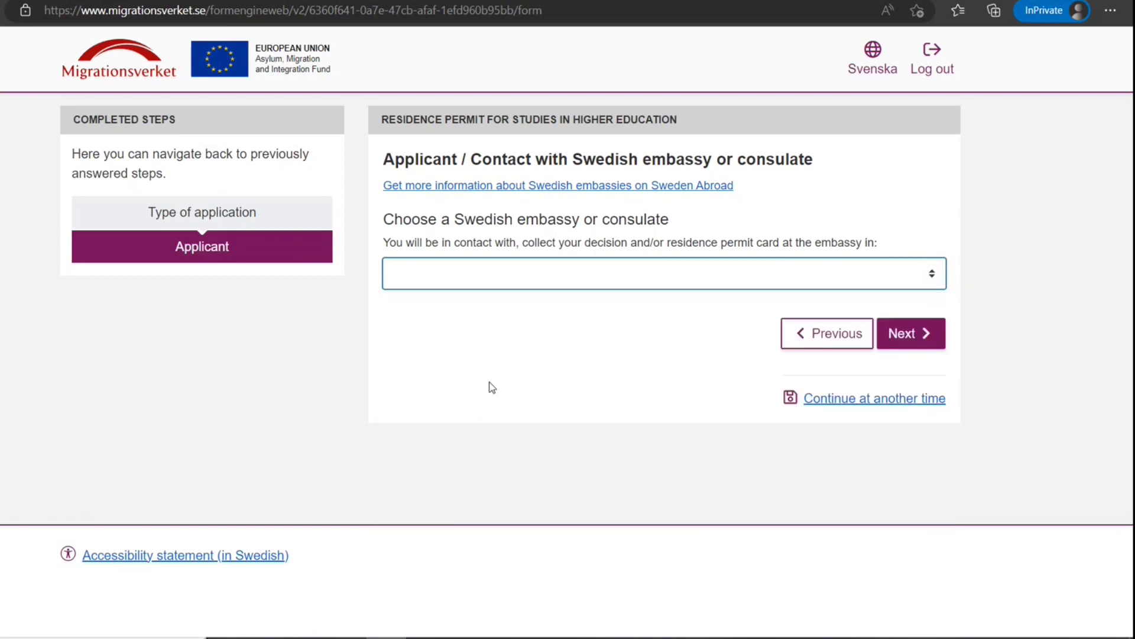
click(911, 334)
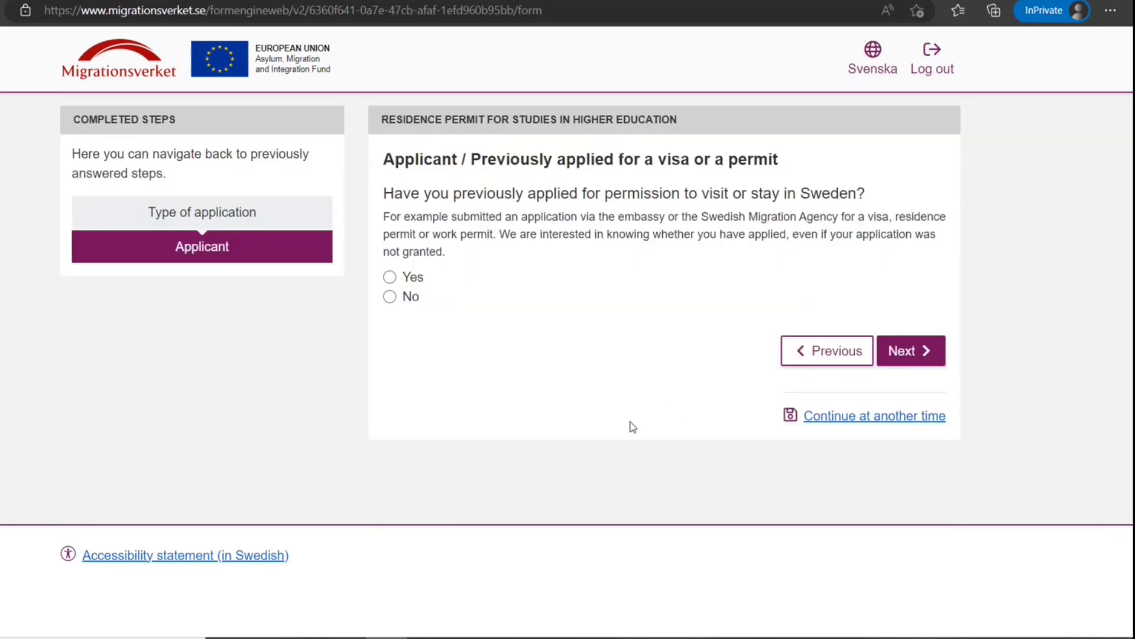
click(412, 297)
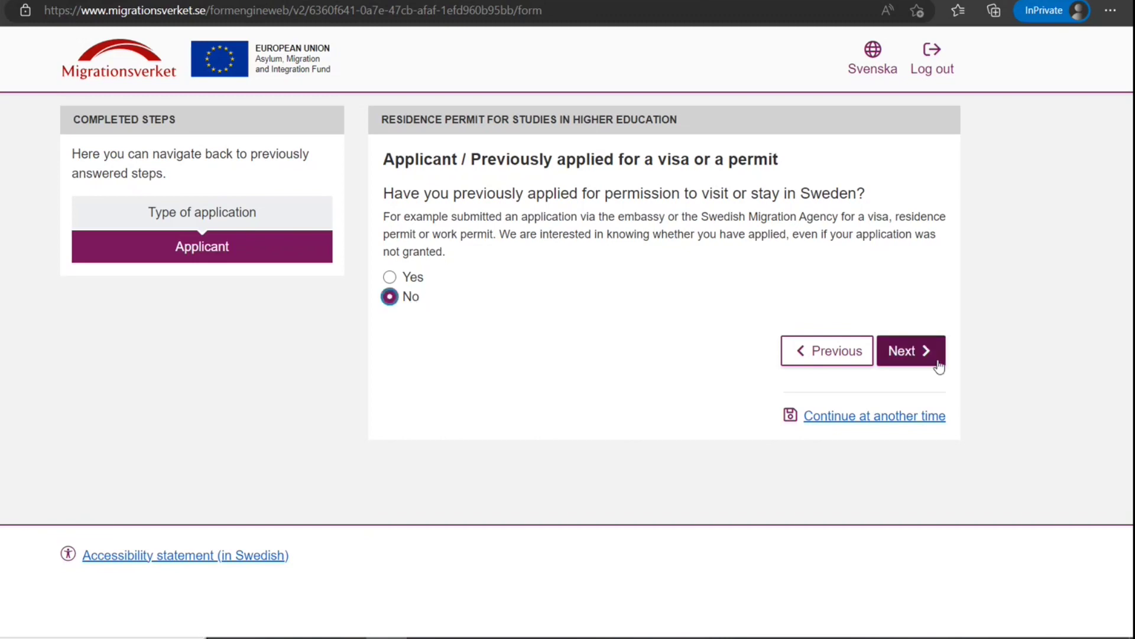
click(922, 355)
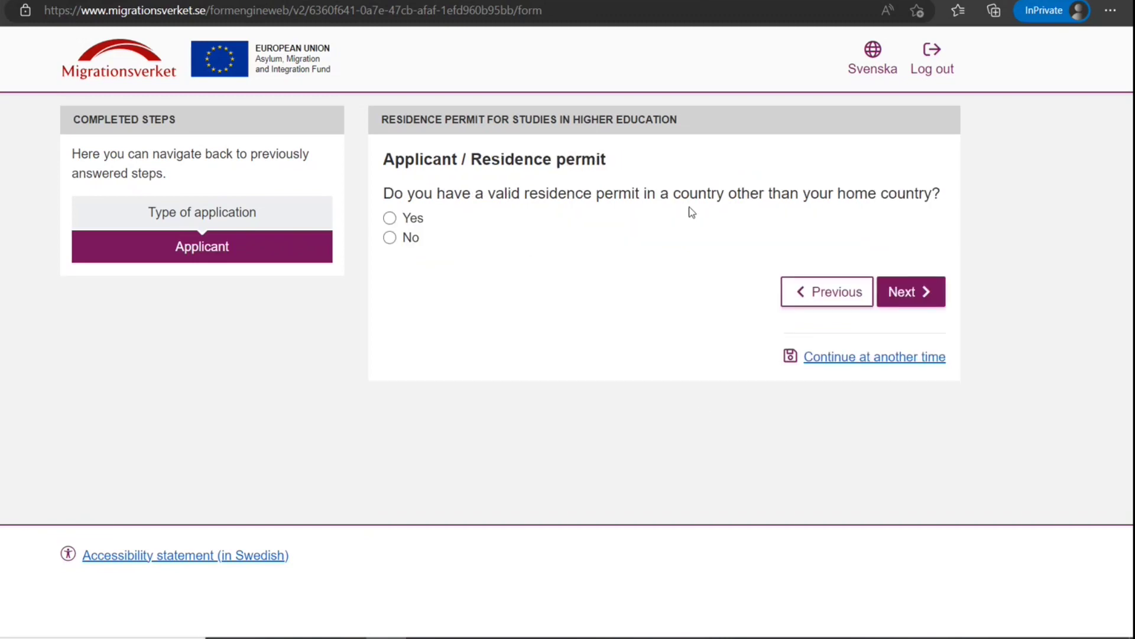
click(390, 238)
click(892, 303)
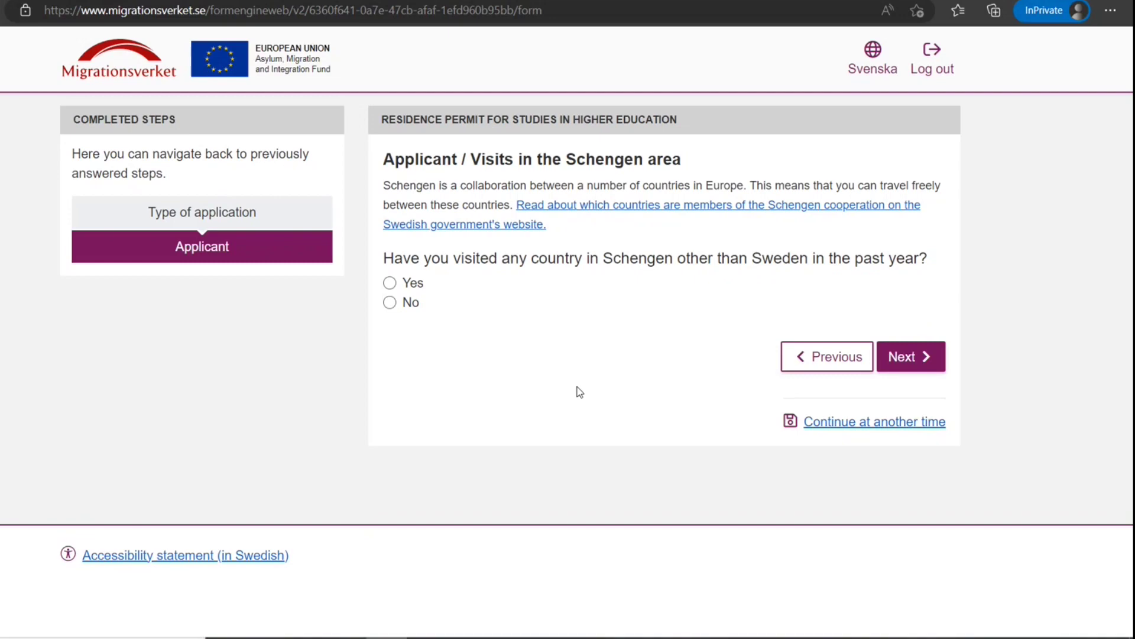
click(390, 303)
click(922, 357)
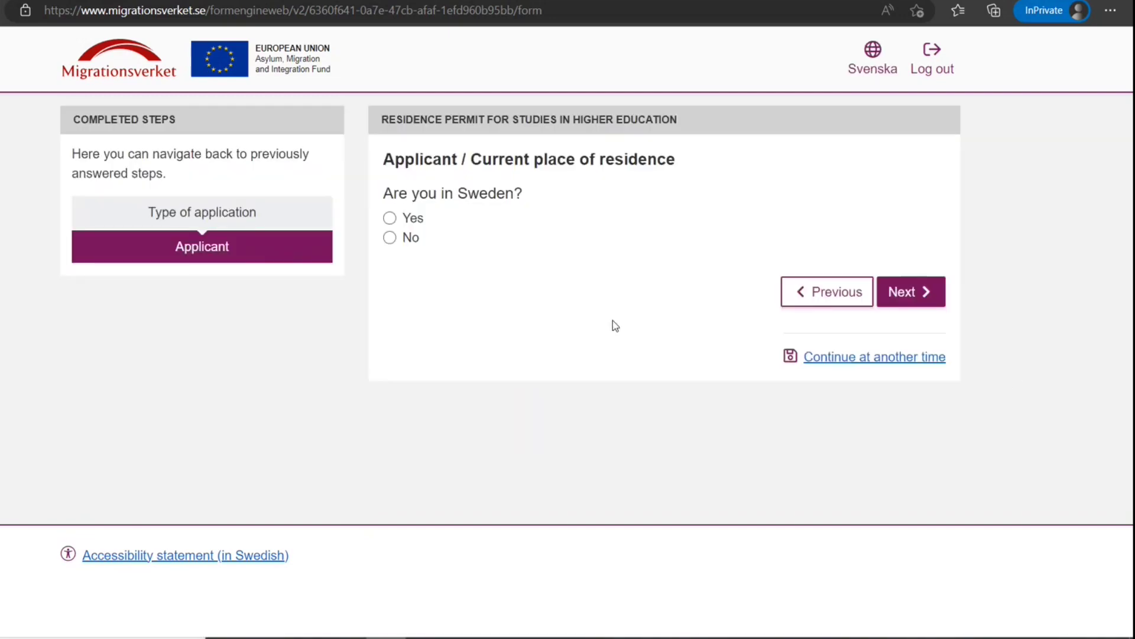
Set the application period start date to 2023-03-01 using the calendar
click(923, 300)
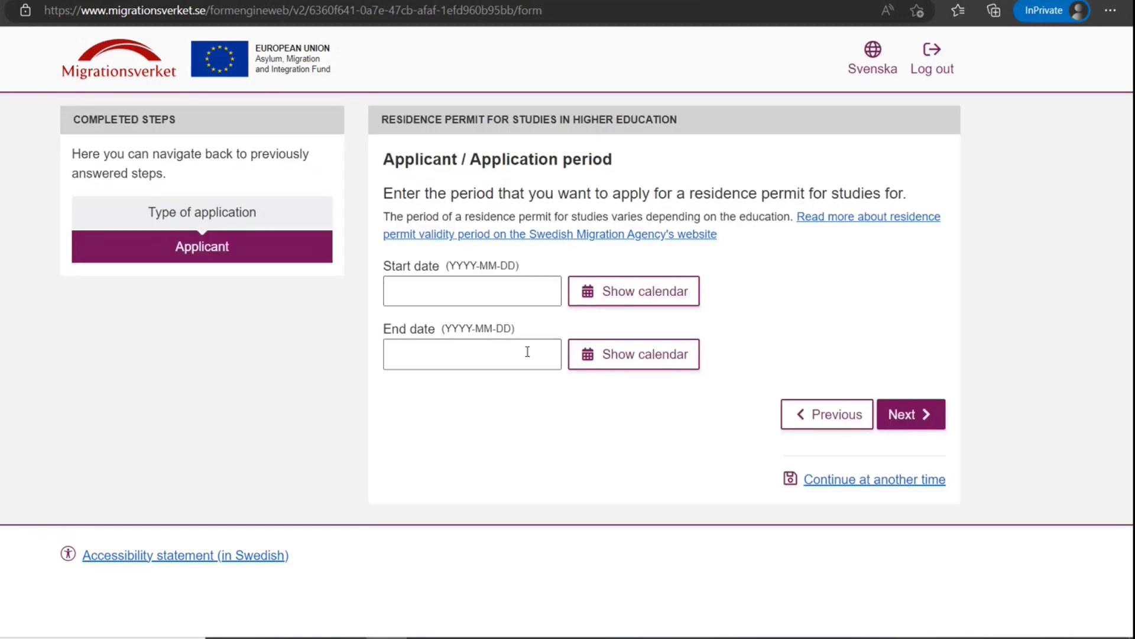
click(626, 299)
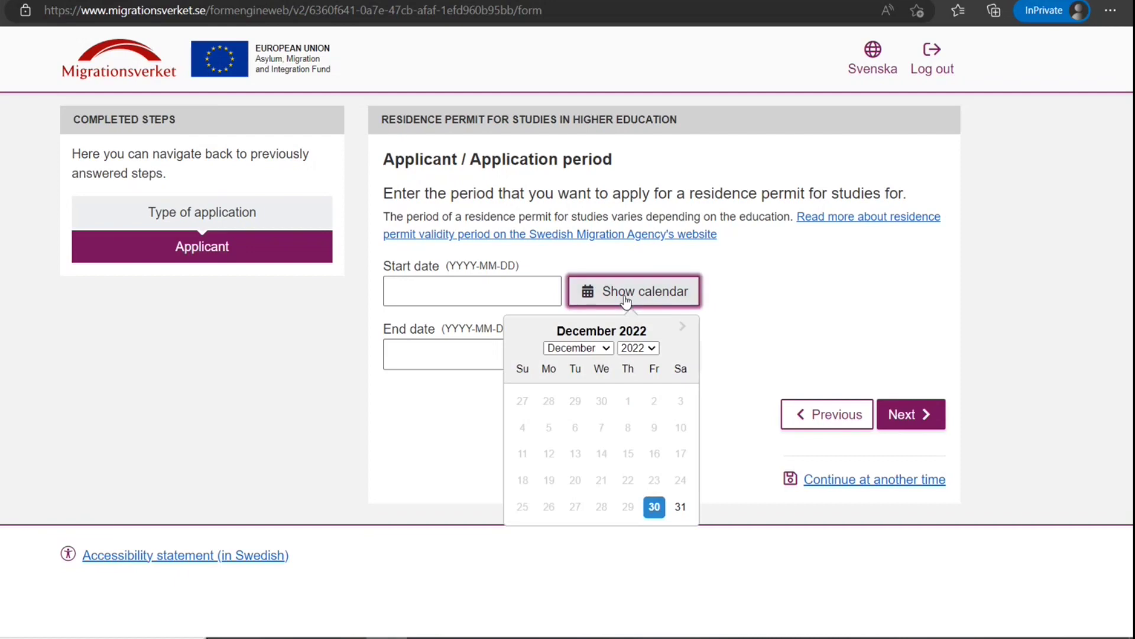
click(591, 348)
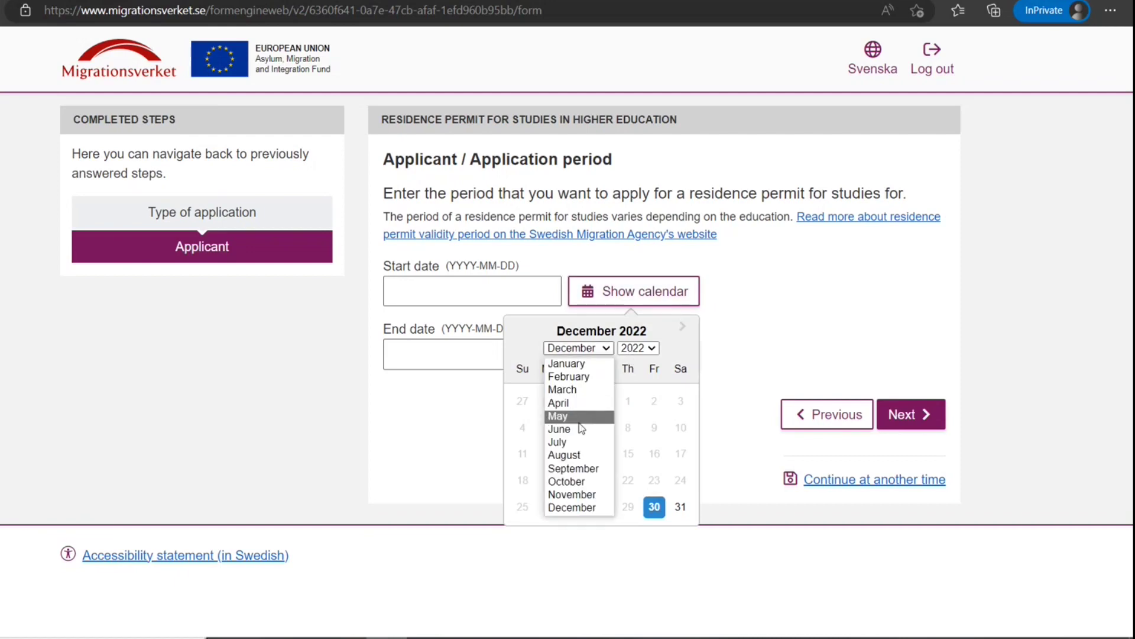
click(565, 389)
click(644, 349)
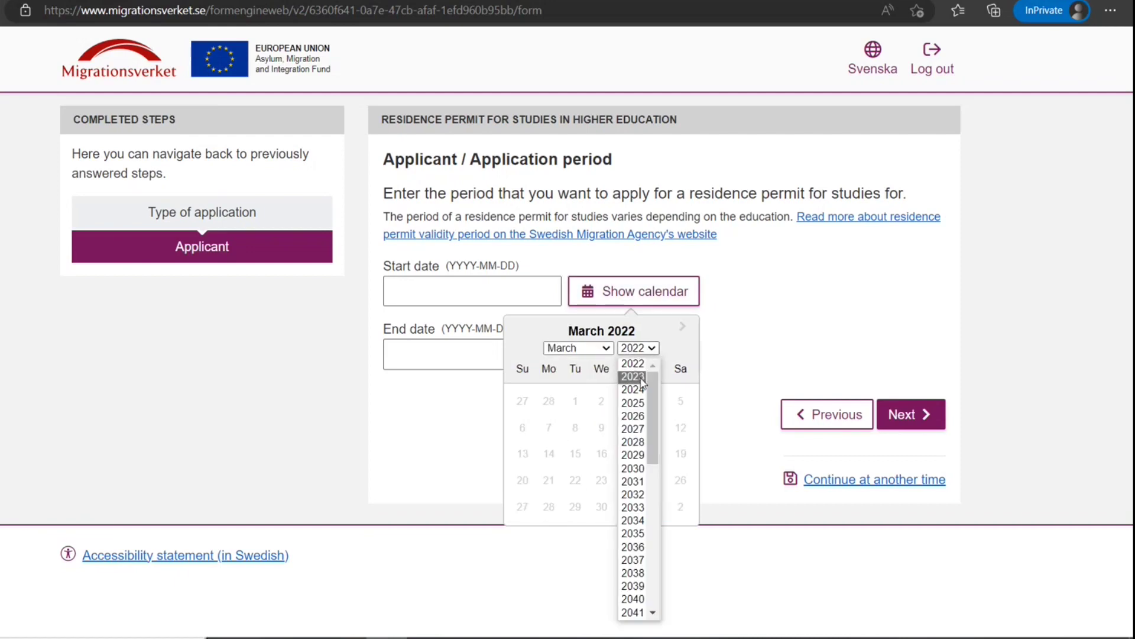
click(632, 377)
click(601, 401)
Set the end date to 2025-04-02 and submit the application period
click(661, 355)
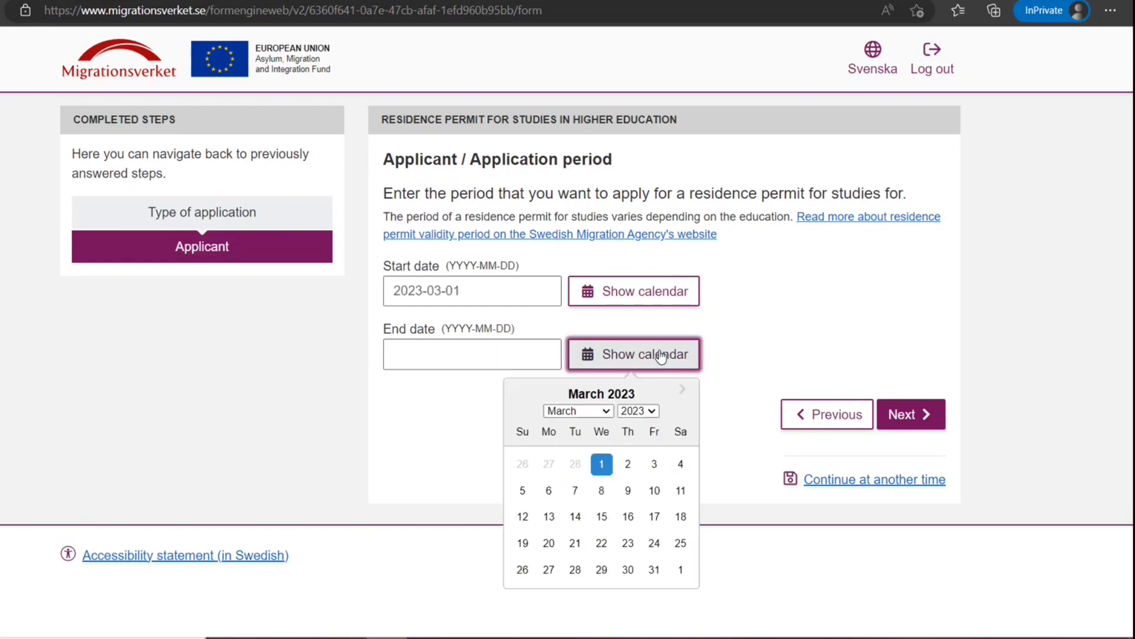
click(639, 410)
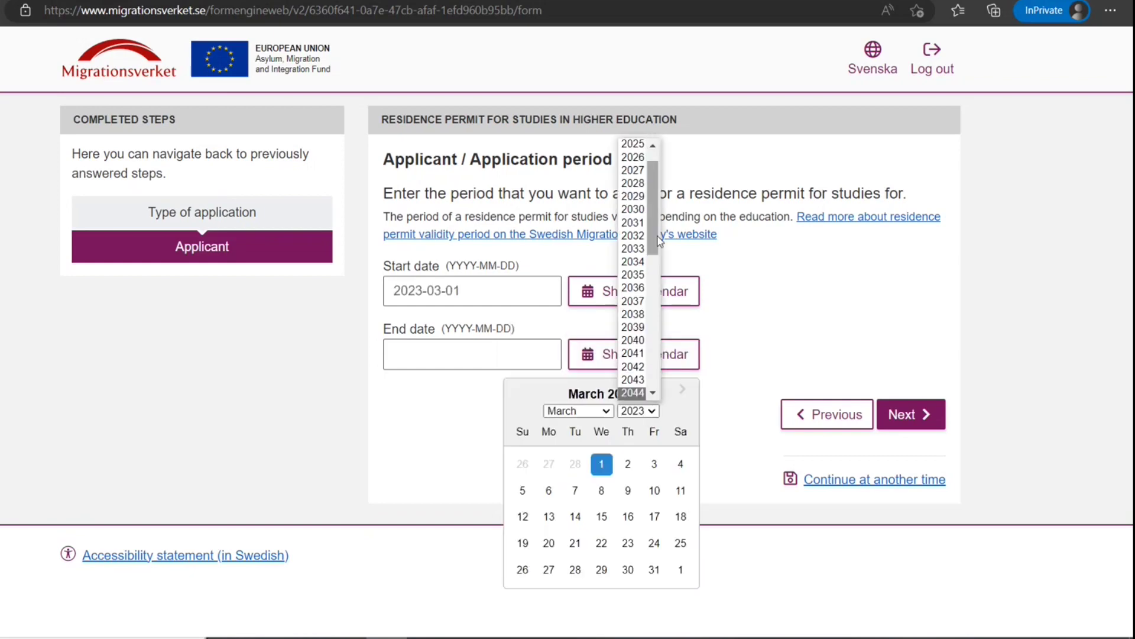
click(645, 147)
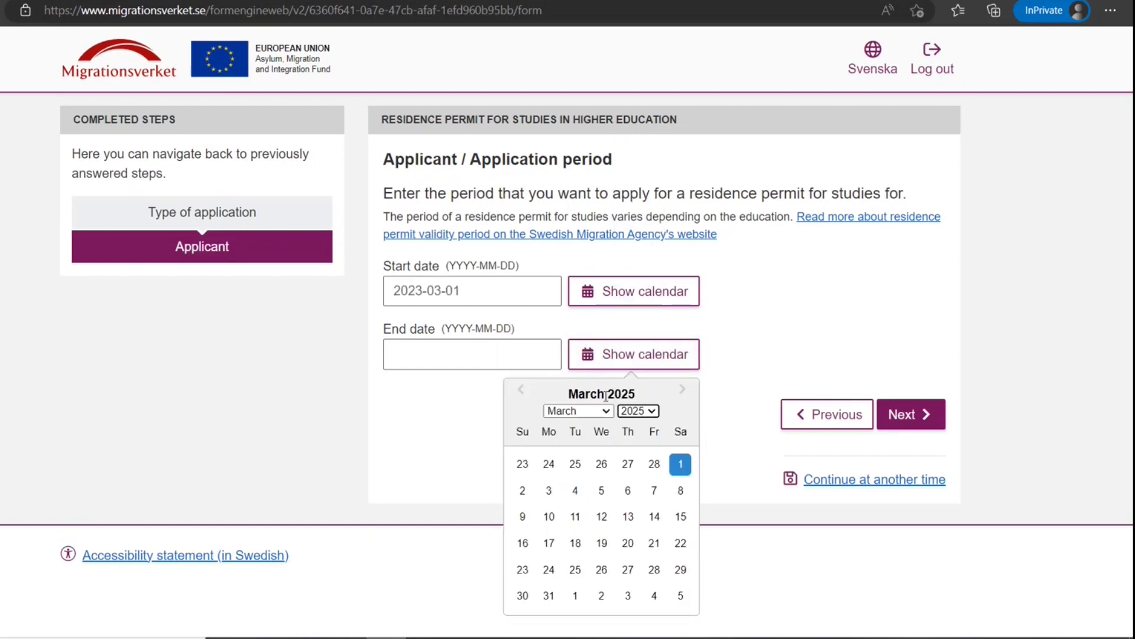
click(603, 596)
click(935, 414)
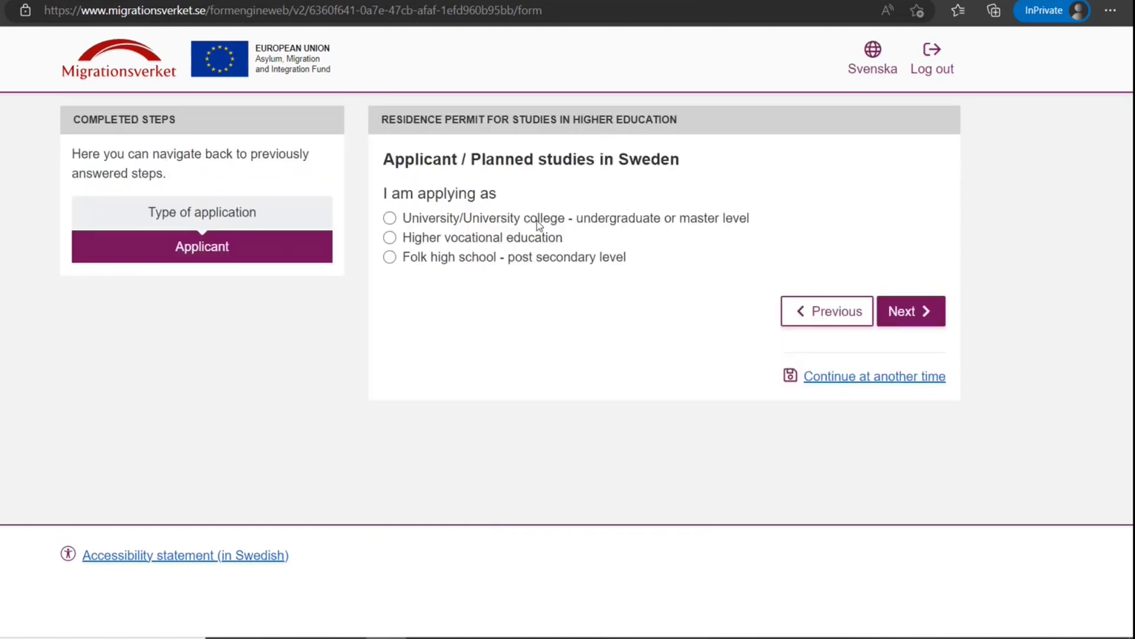
Choose university-level studies and answer No to the EU mobility programme
click(538, 219)
click(924, 313)
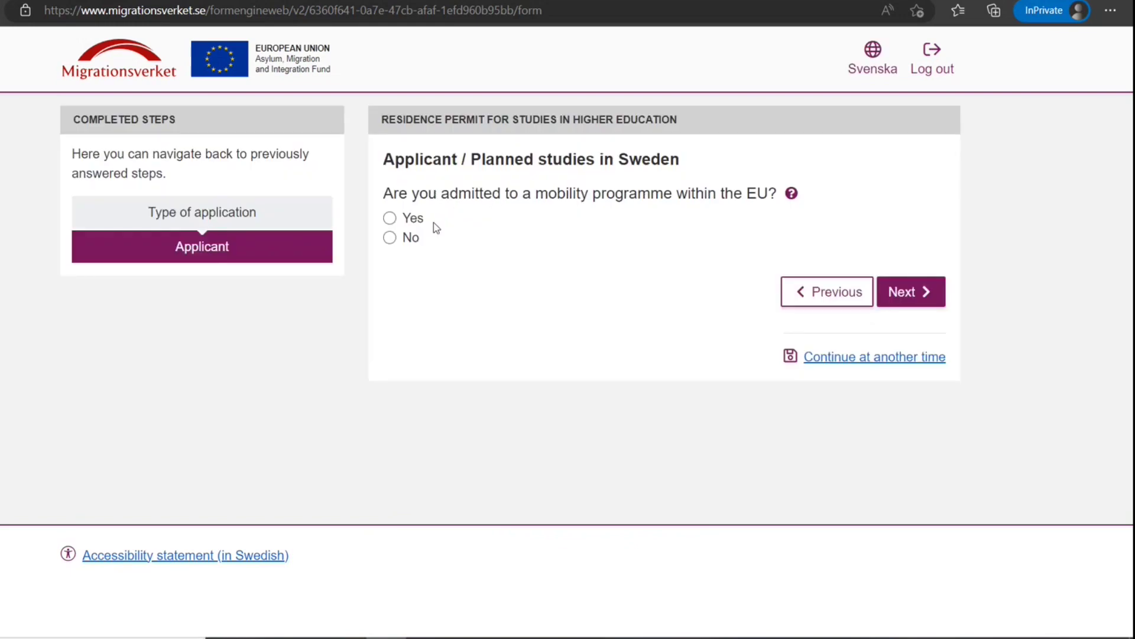
click(391, 238)
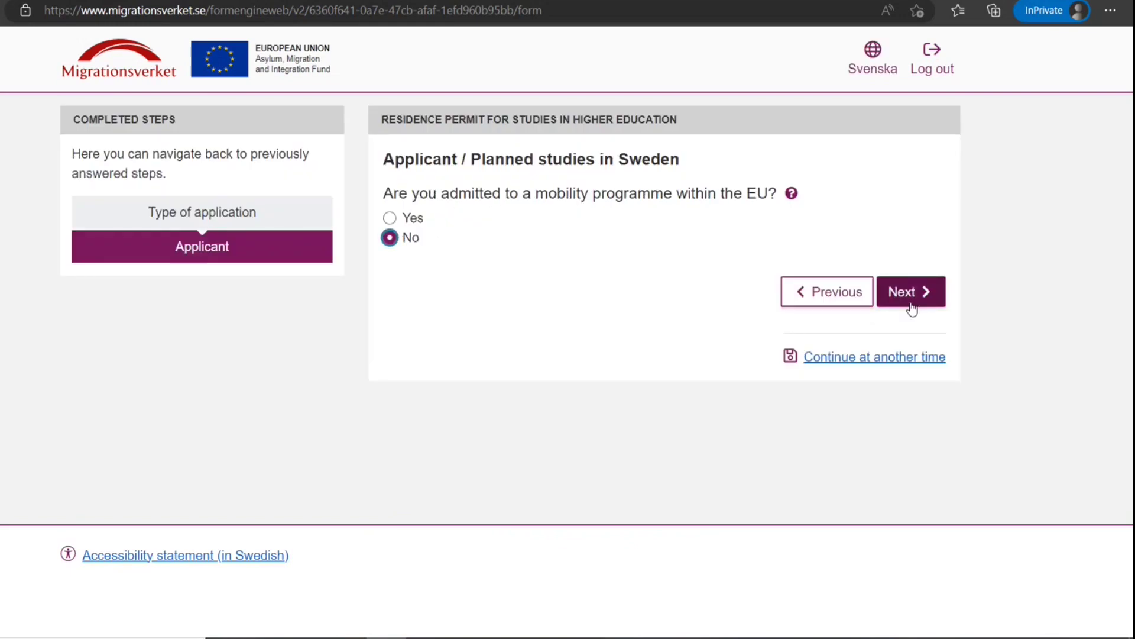
click(913, 298)
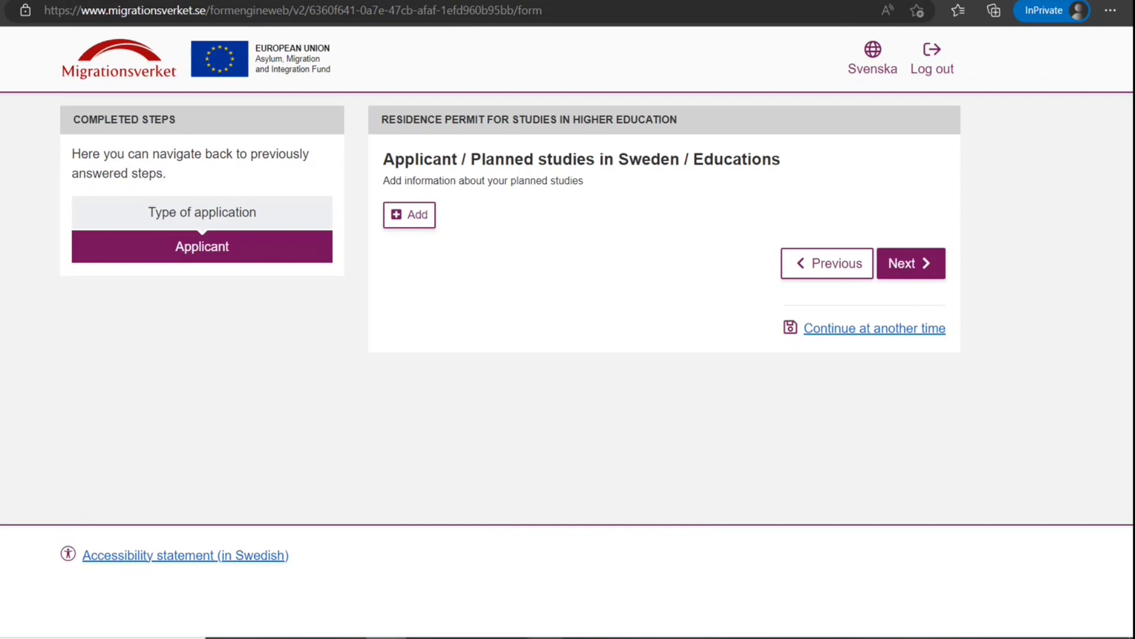
click(911, 263)
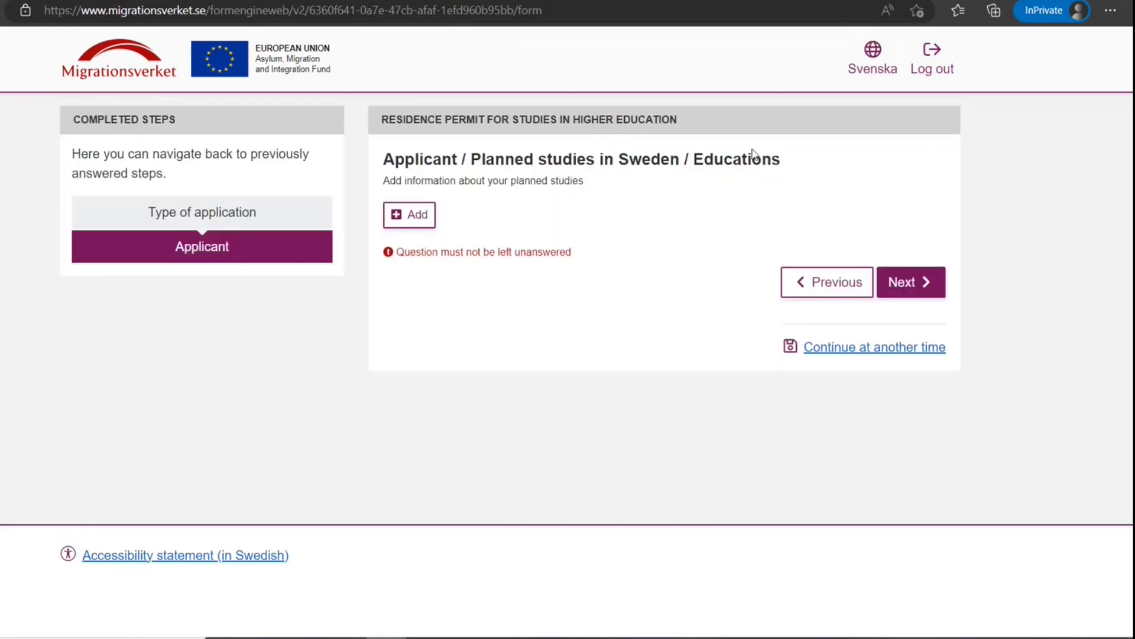
Add a planned education, answering No to distance learning and Yes to paid tuition
click(418, 227)
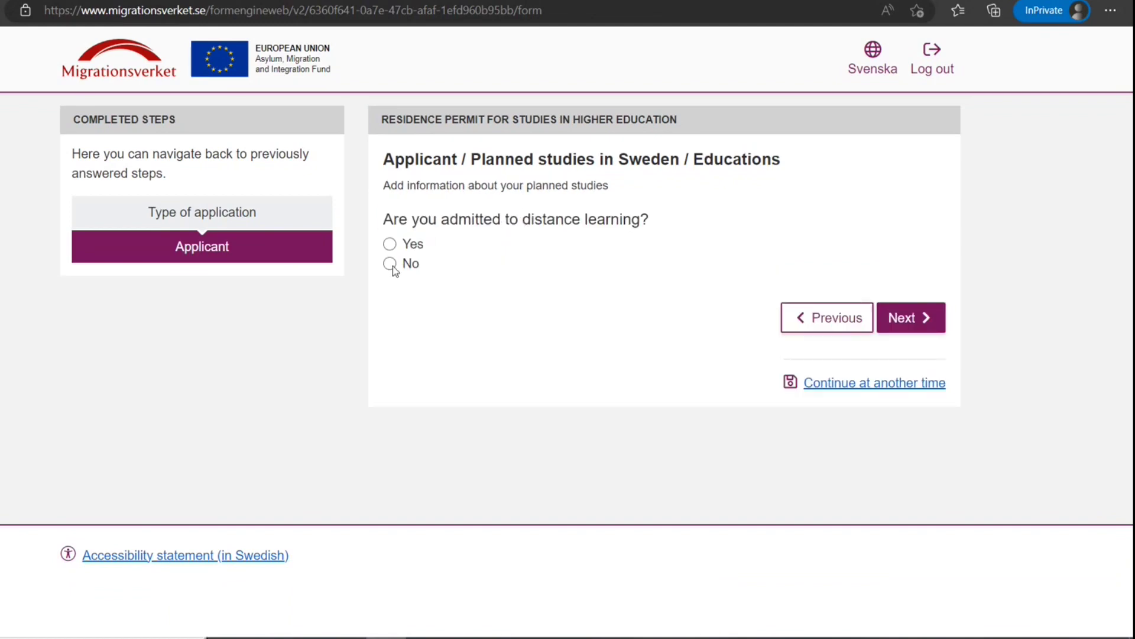
click(914, 320)
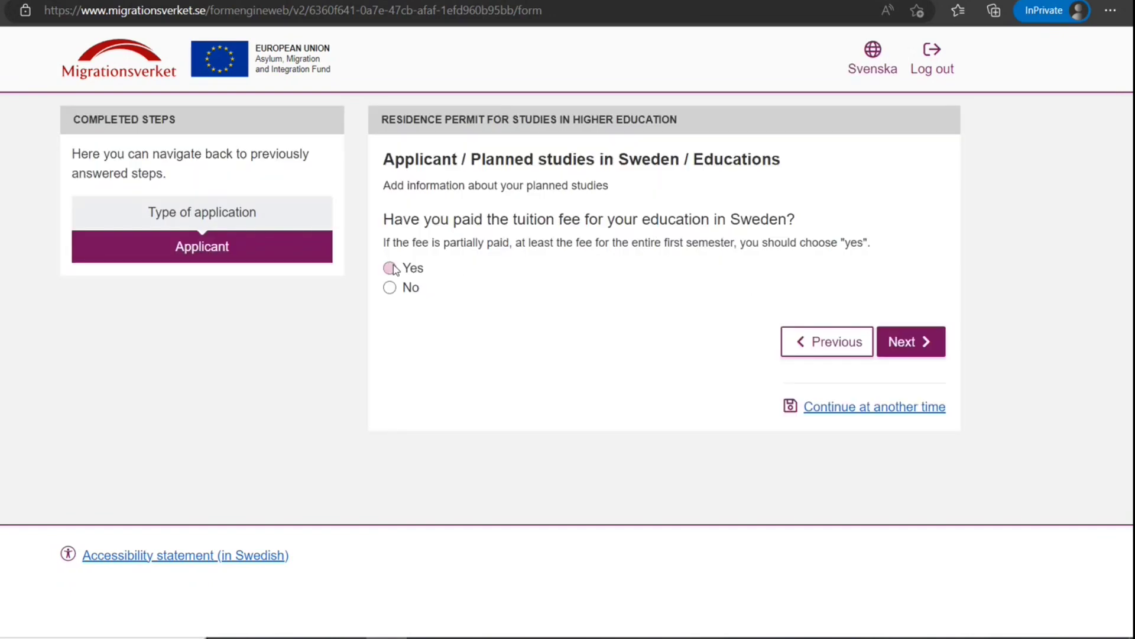
click(389, 268)
click(923, 341)
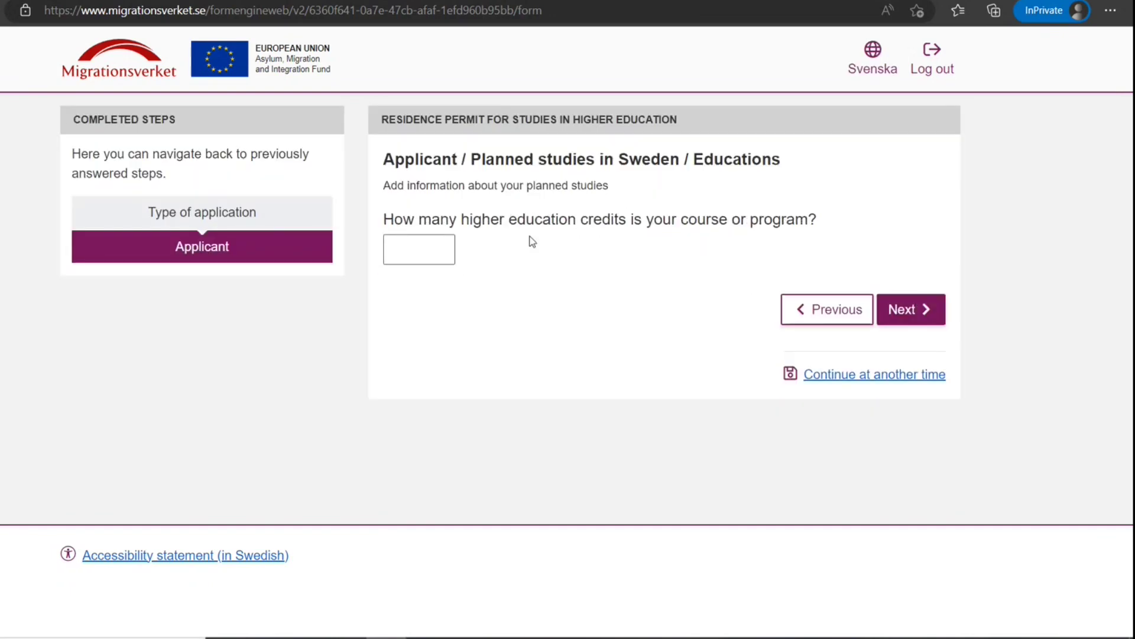
Enter 15 course credits, then go back and correct it to 35
click(417, 258)
text(15)
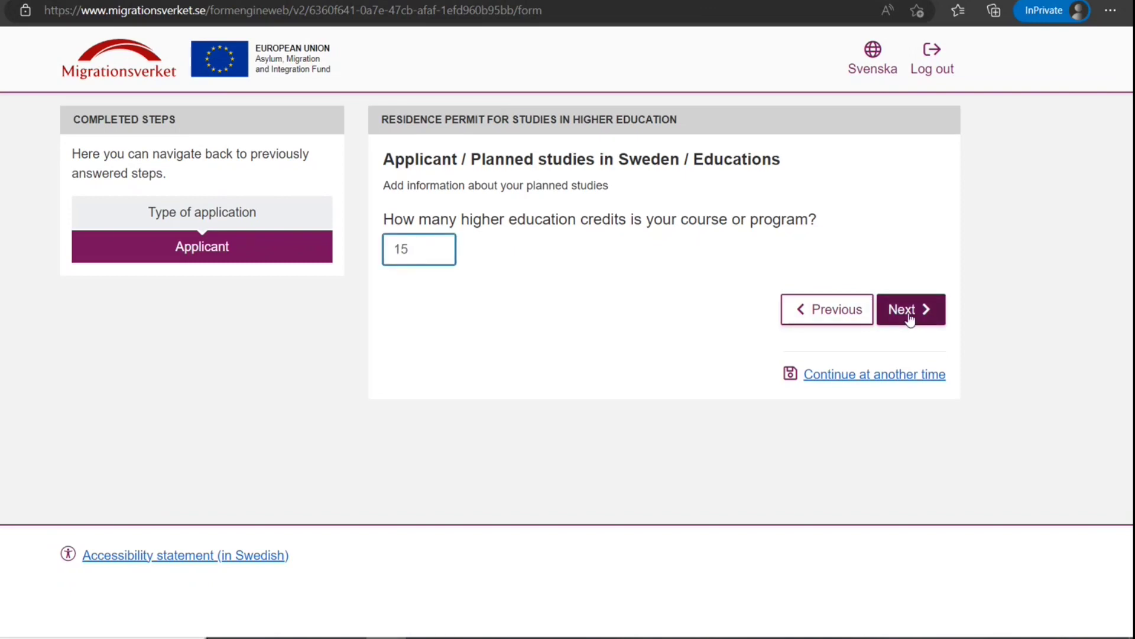
click(900, 309)
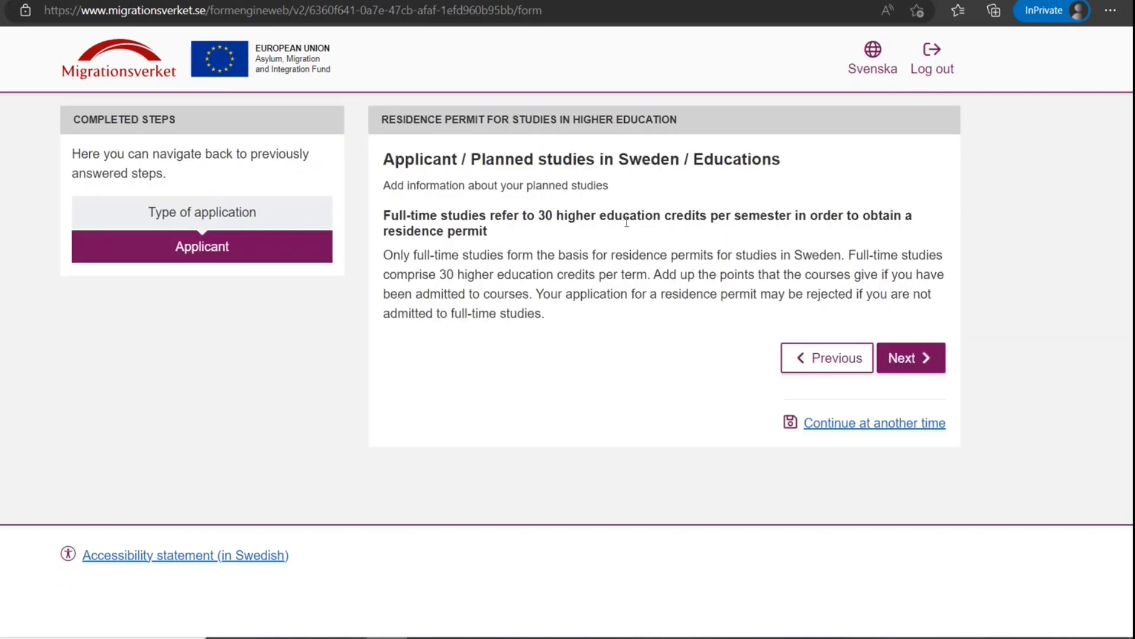
click(827, 357)
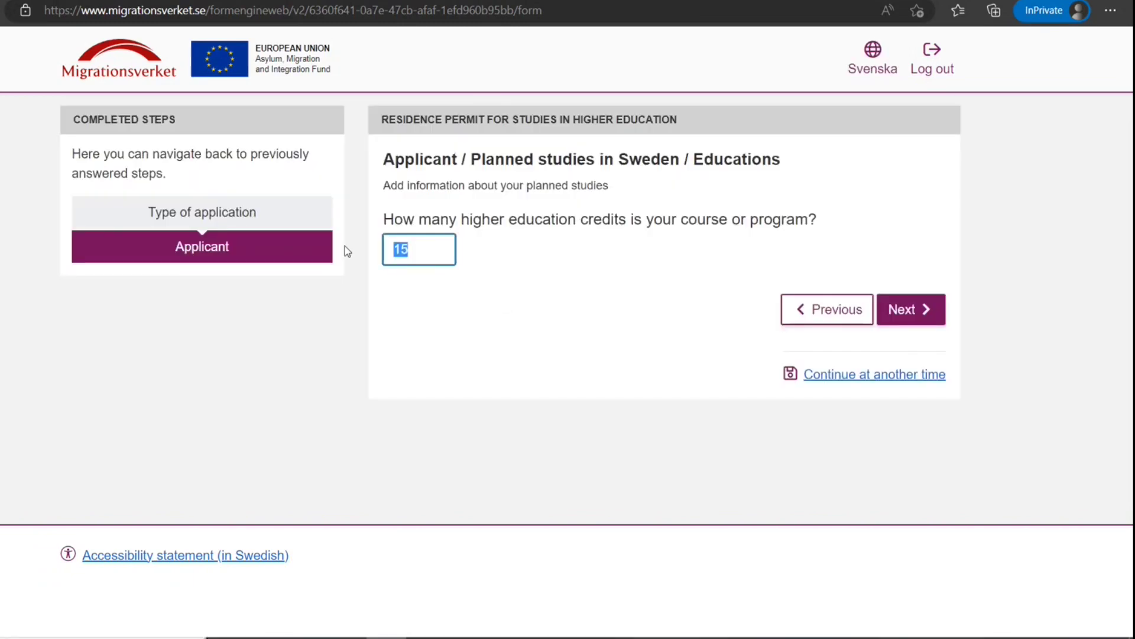
text(35)
click(908, 320)
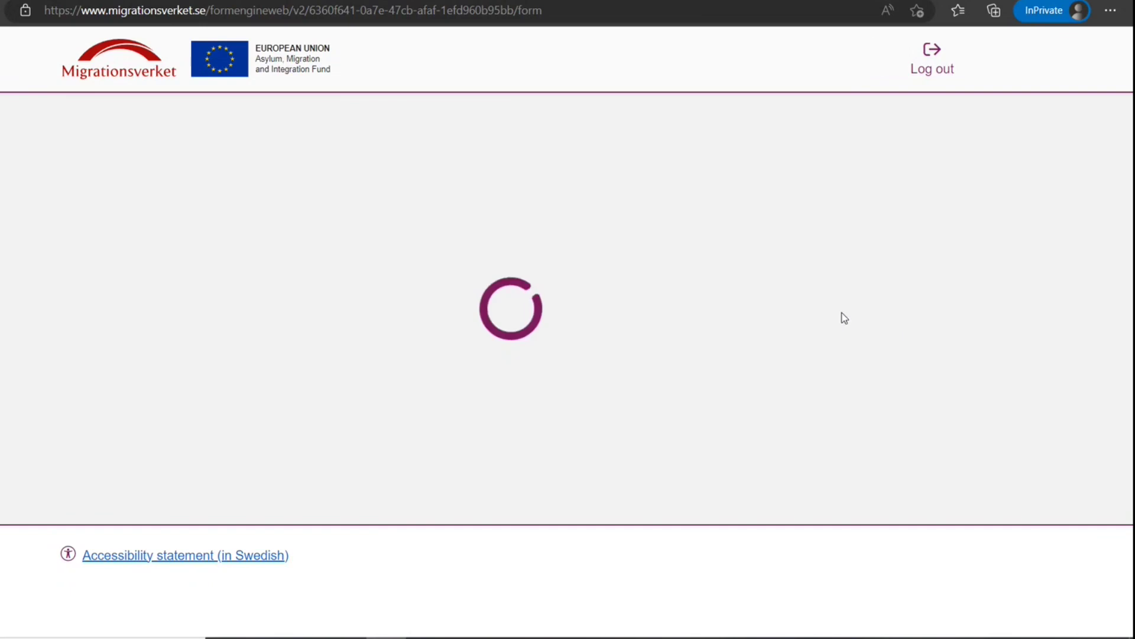
Enter 'Masters Of Technology In IT' as the program name
click(890, 367)
click(846, 256)
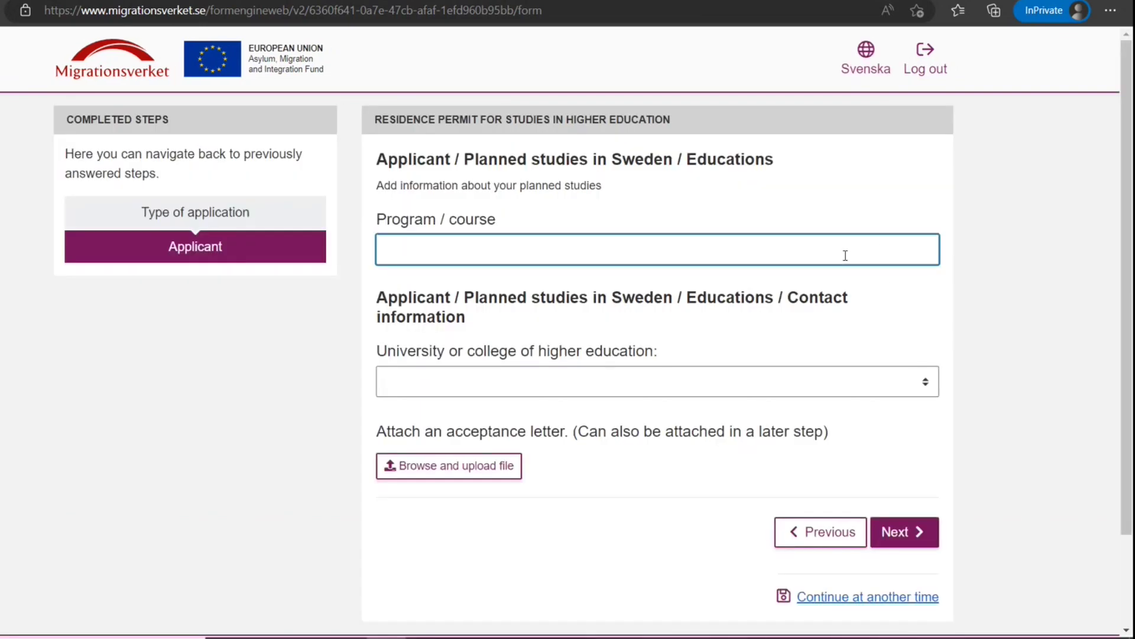
text(Masters Of Tech)
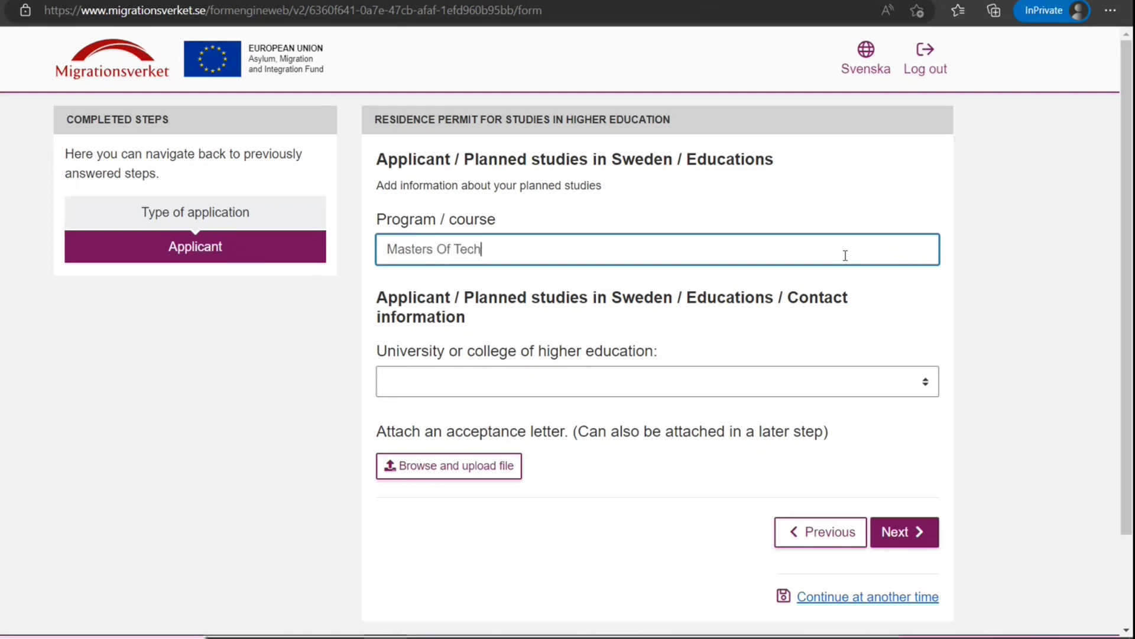
text(nology In IT)
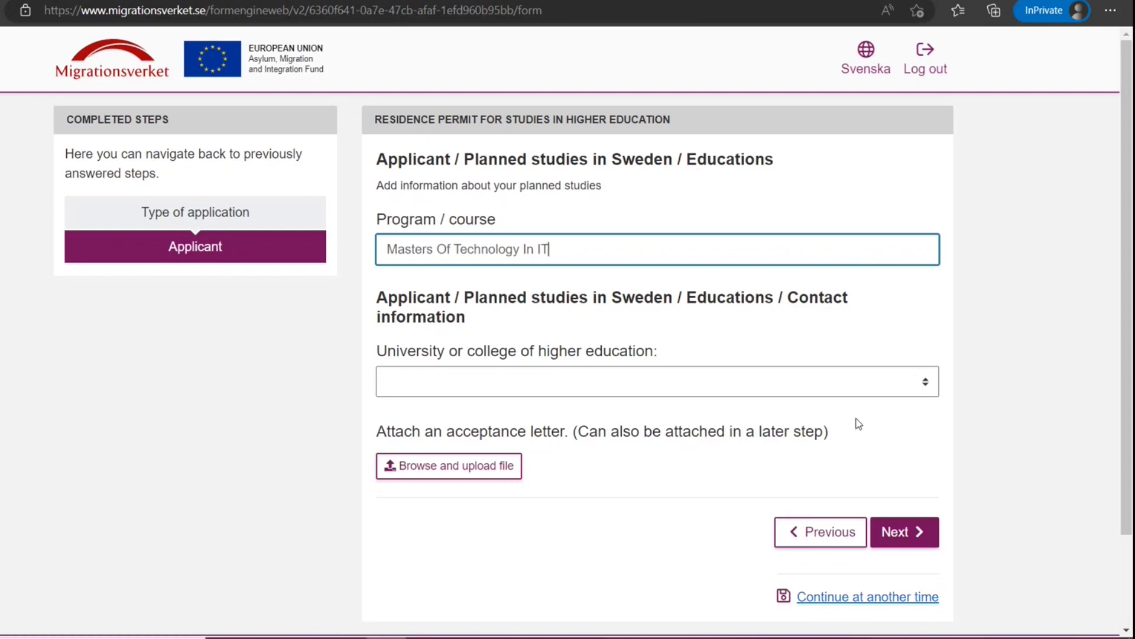
Select Stockholms Musikpedagogiska Institut as the university and continue past contact details and the Educations list
click(860, 386)
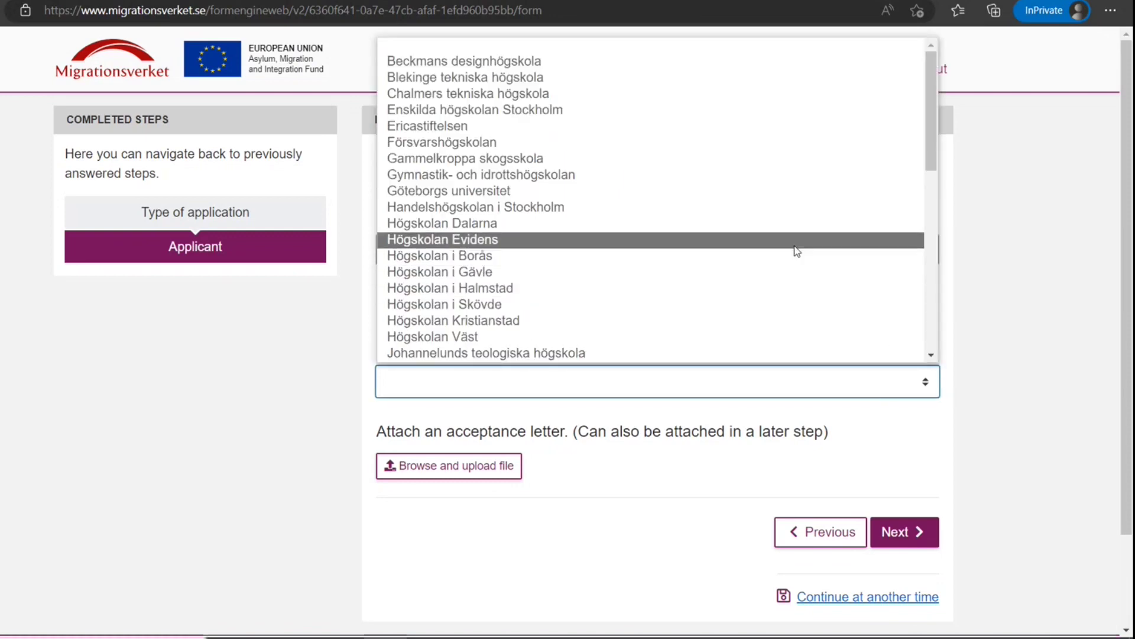
scroll(797, 251, down, 4)
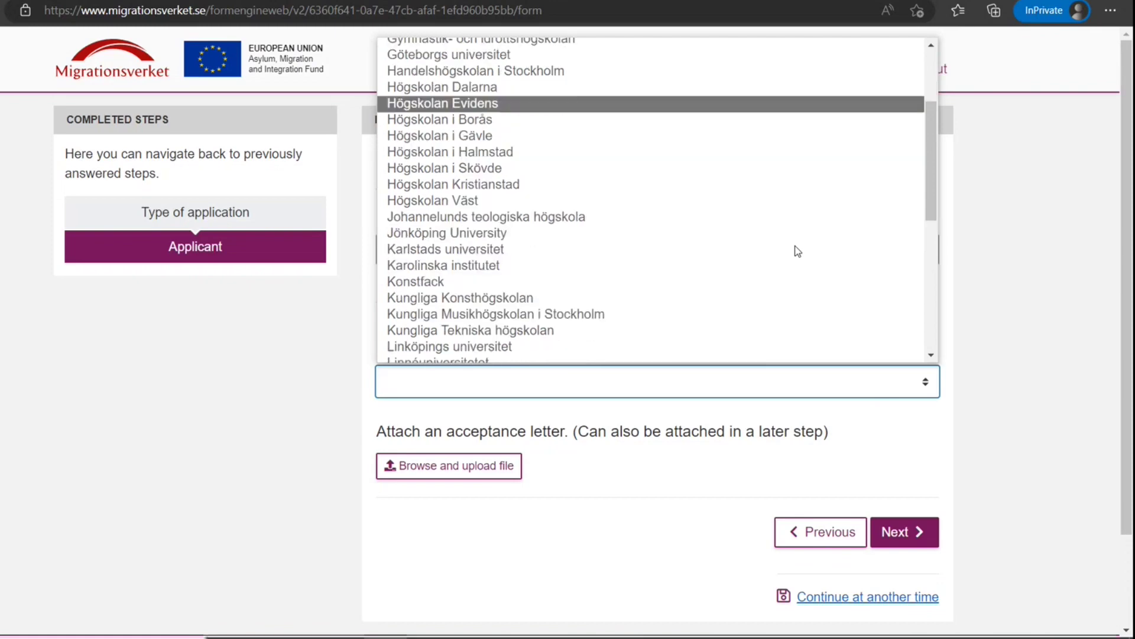
scroll(797, 250, down, 6)
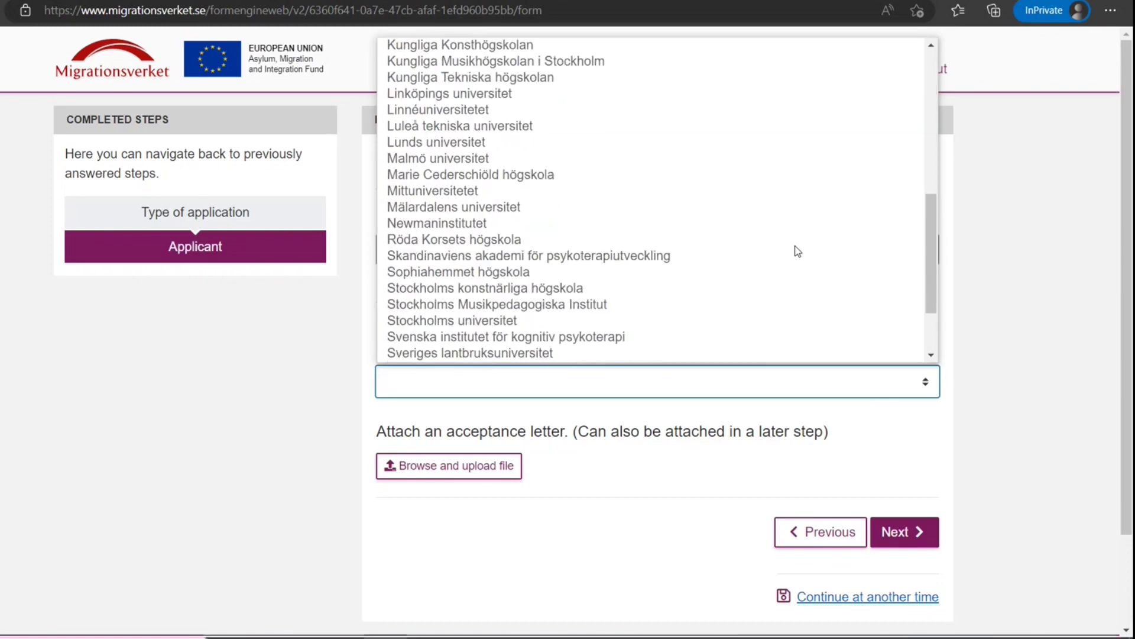
scroll(797, 251, up, 7)
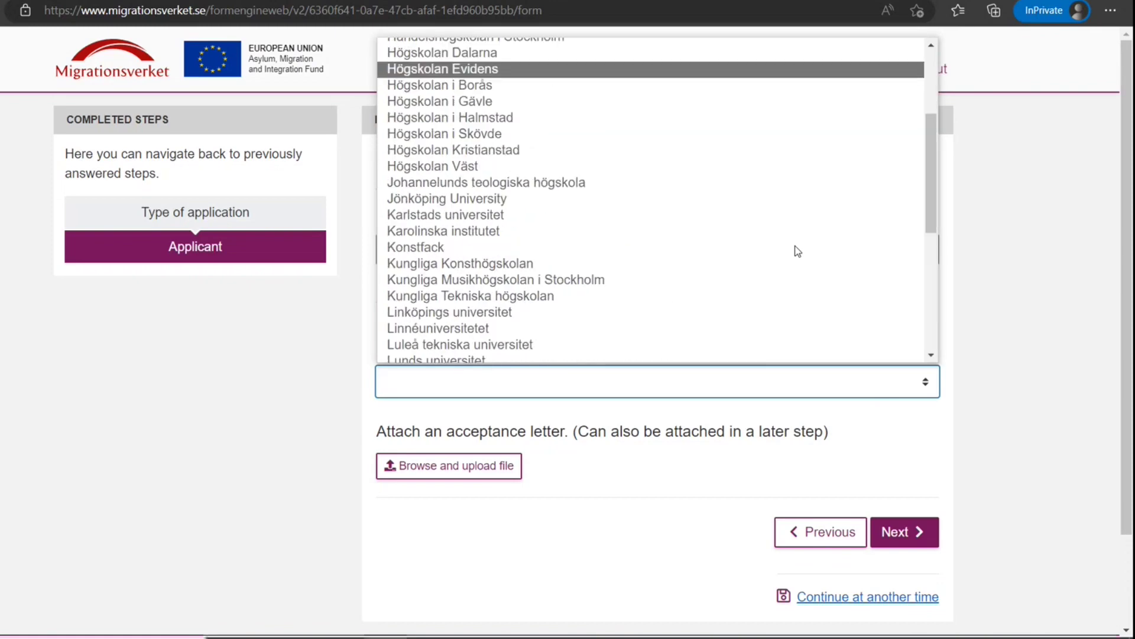
scroll(798, 251, down, 6)
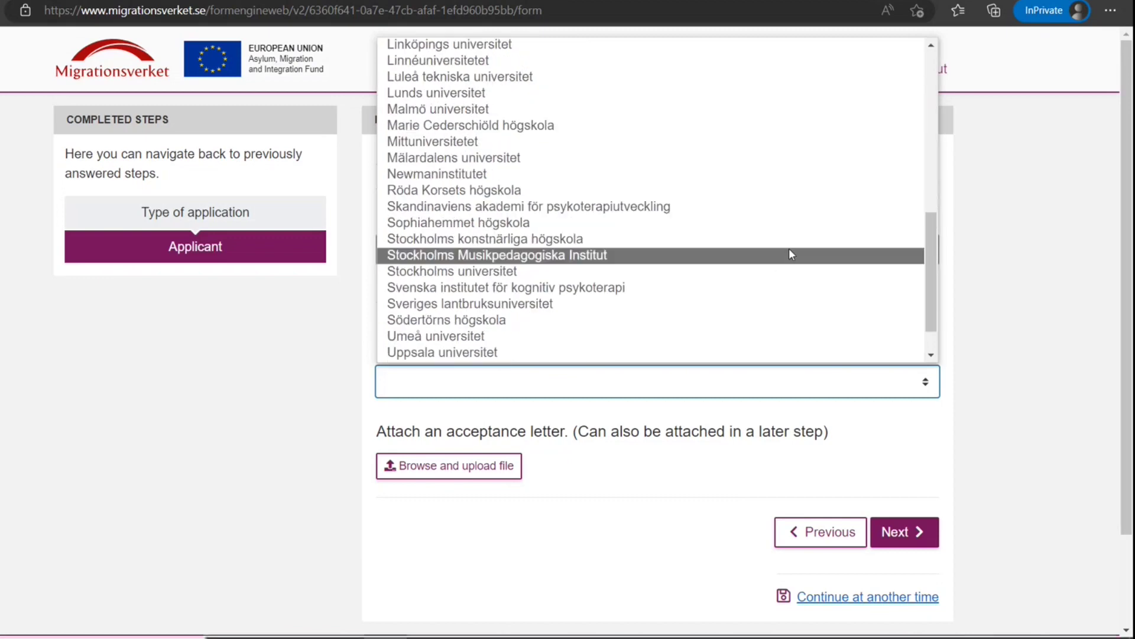
click(784, 256)
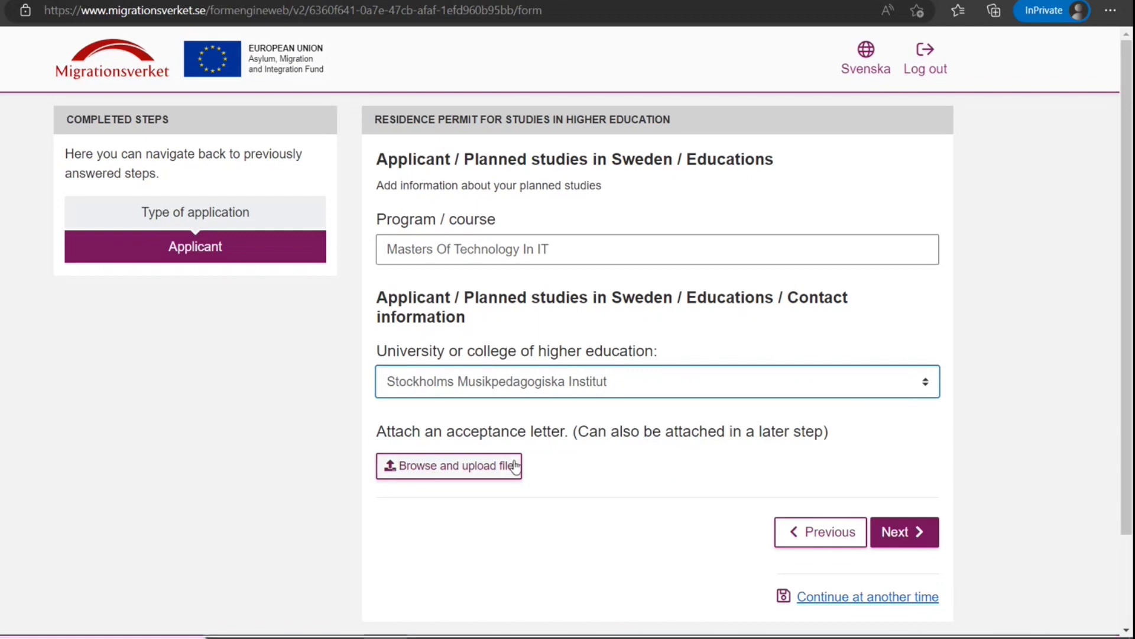
click(934, 539)
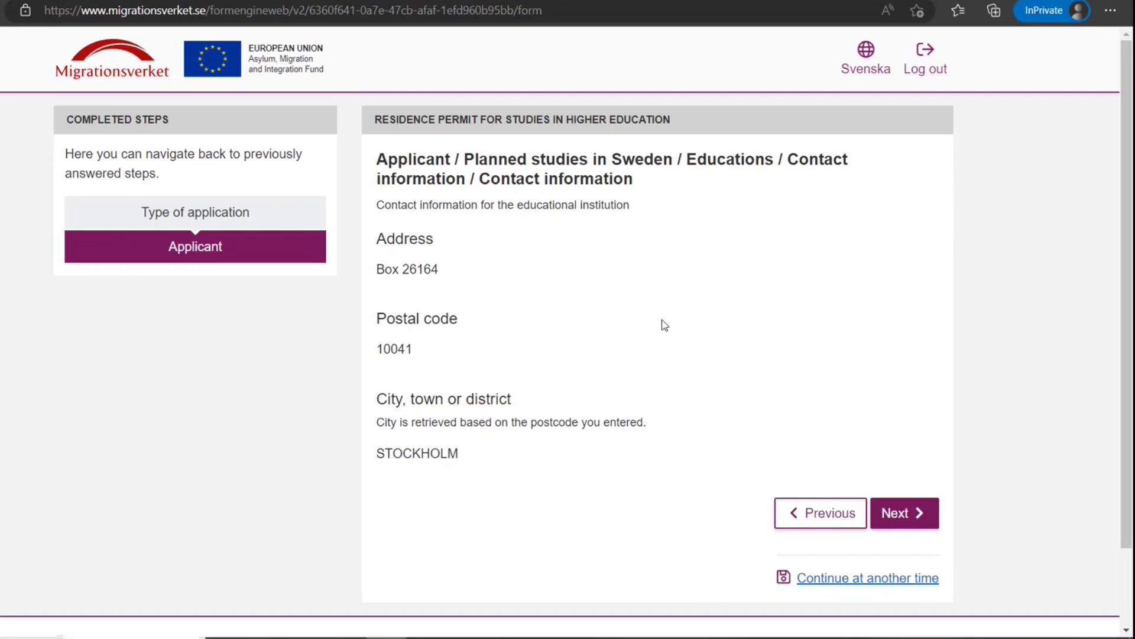
click(890, 513)
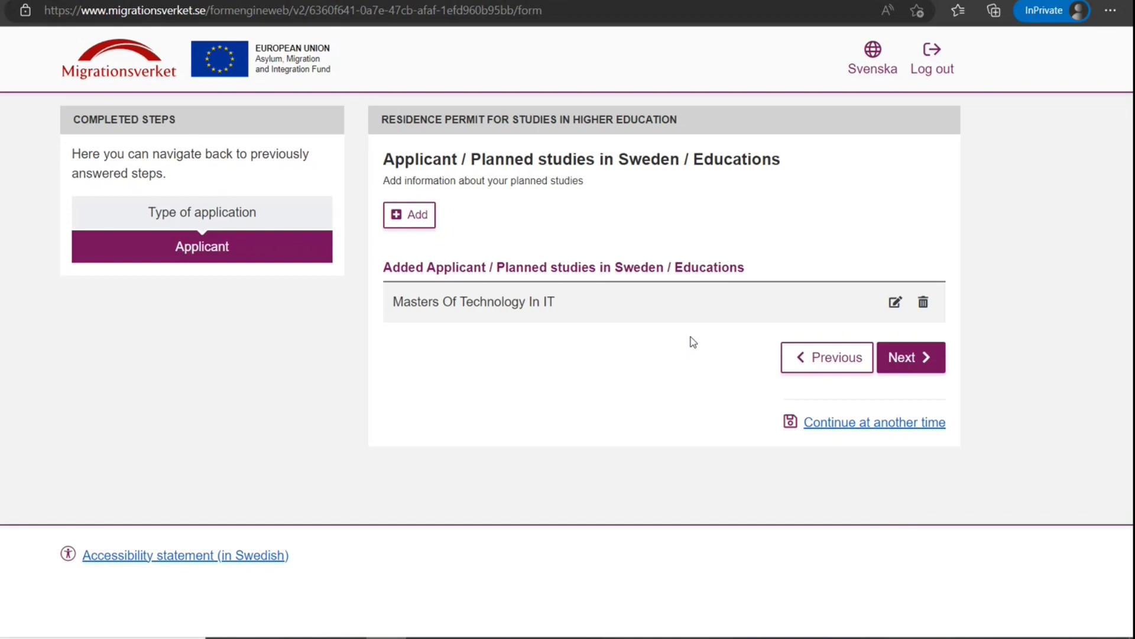
click(903, 359)
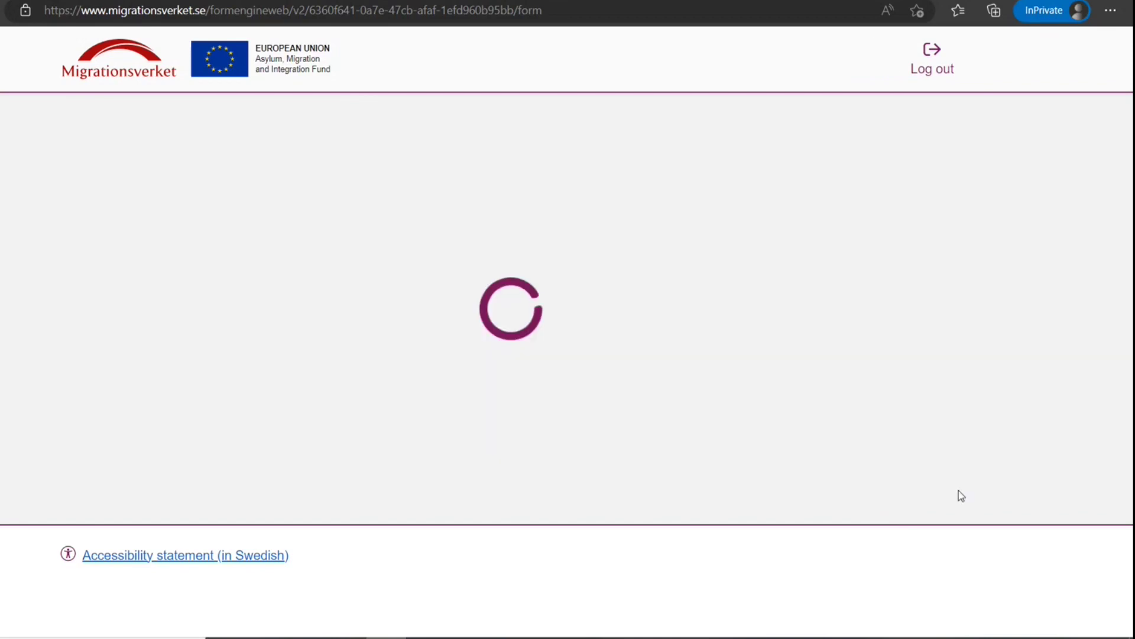
Enter 'Hellosjksxnkxwnksnxk' as the reason for studying
click(732, 302)
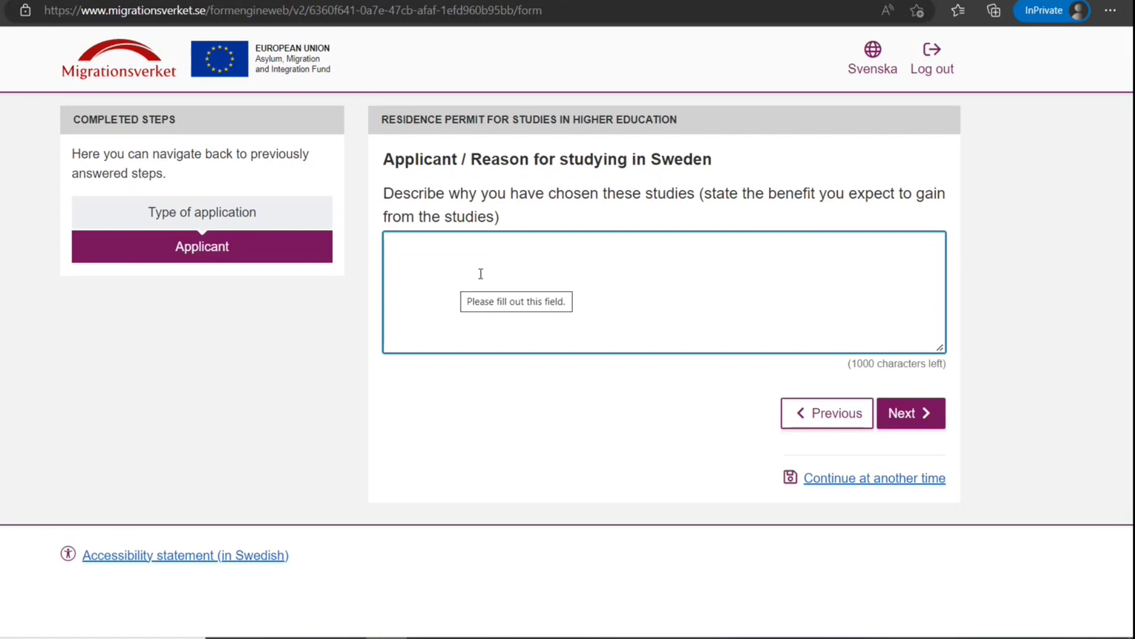
text(Hellosjksxnkxwnksnxknsxk)
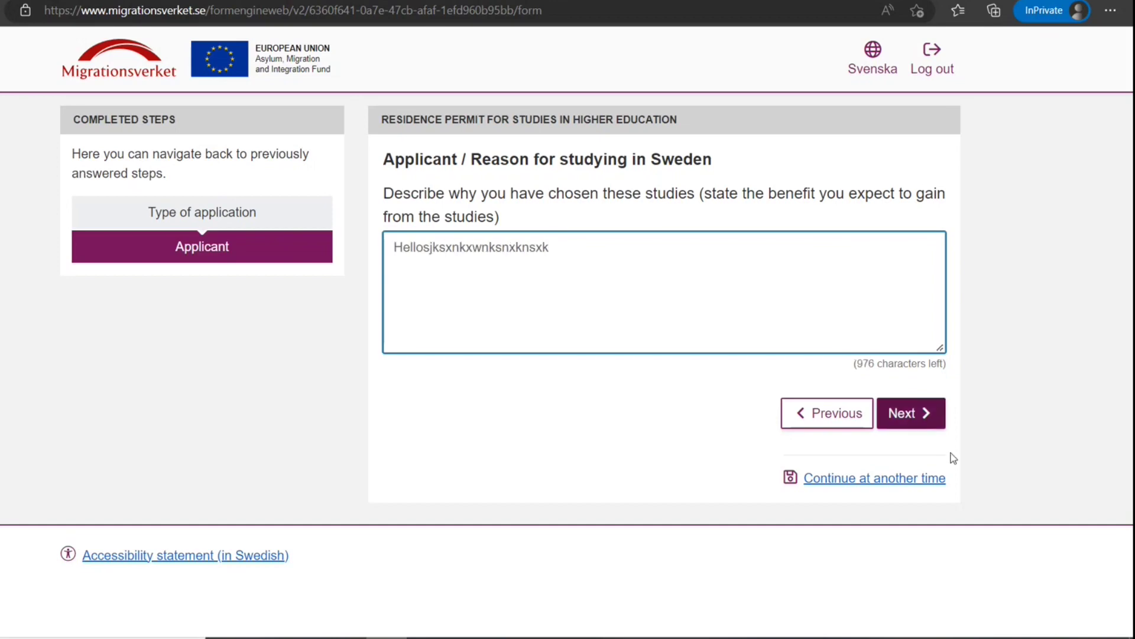
click(914, 421)
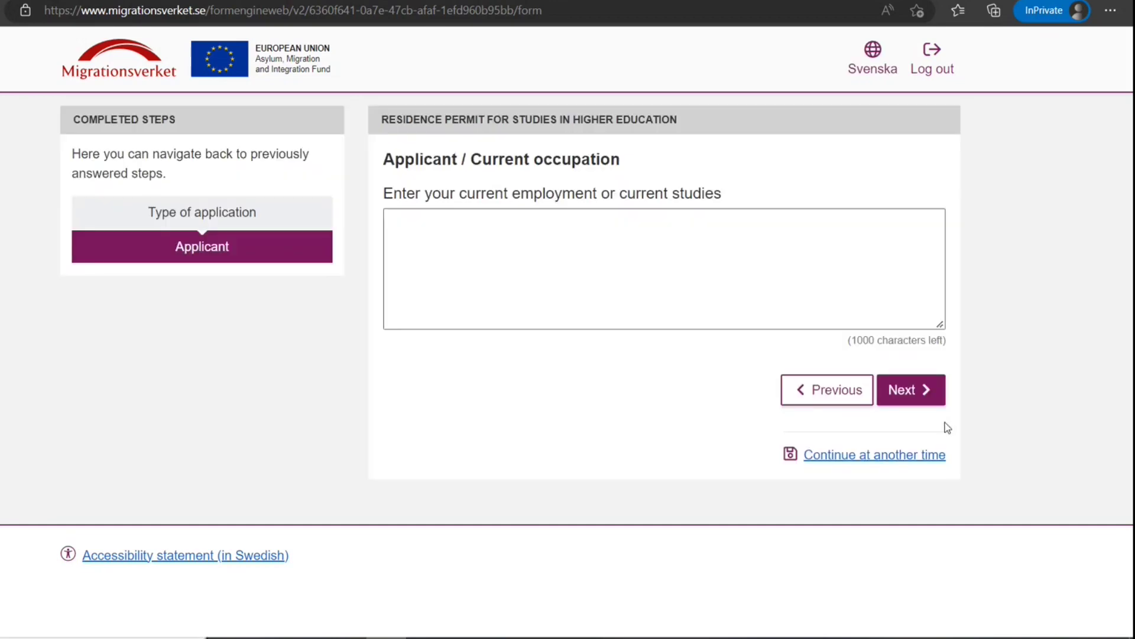
Enter 'Not workin' as the current occupation and proceed to Previous education
click(804, 288)
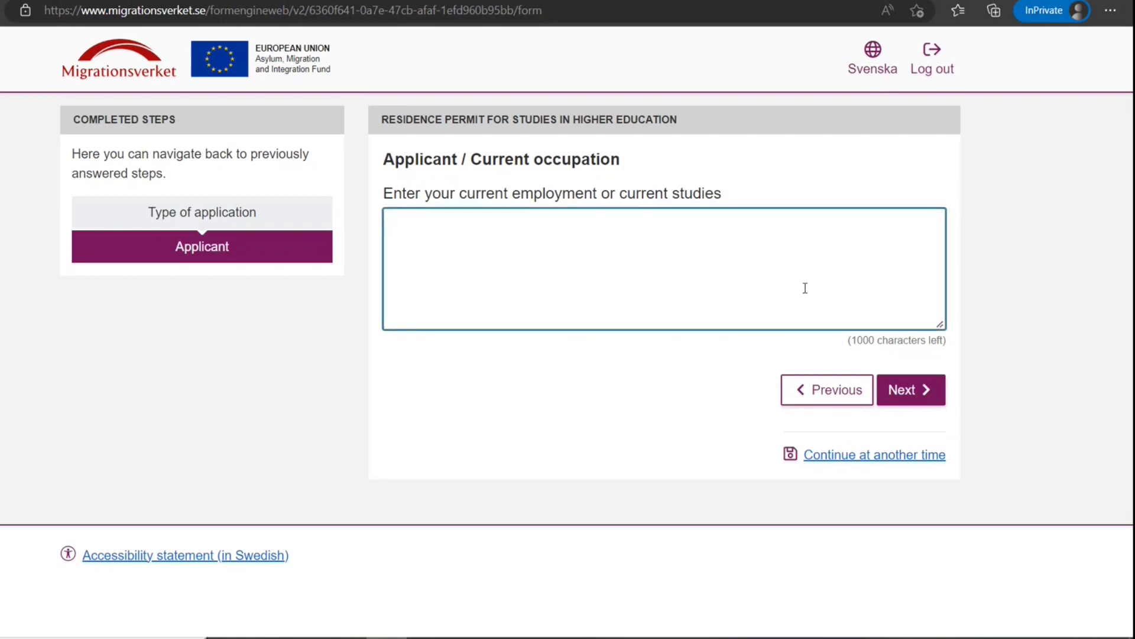
text(Not working)
click(902, 389)
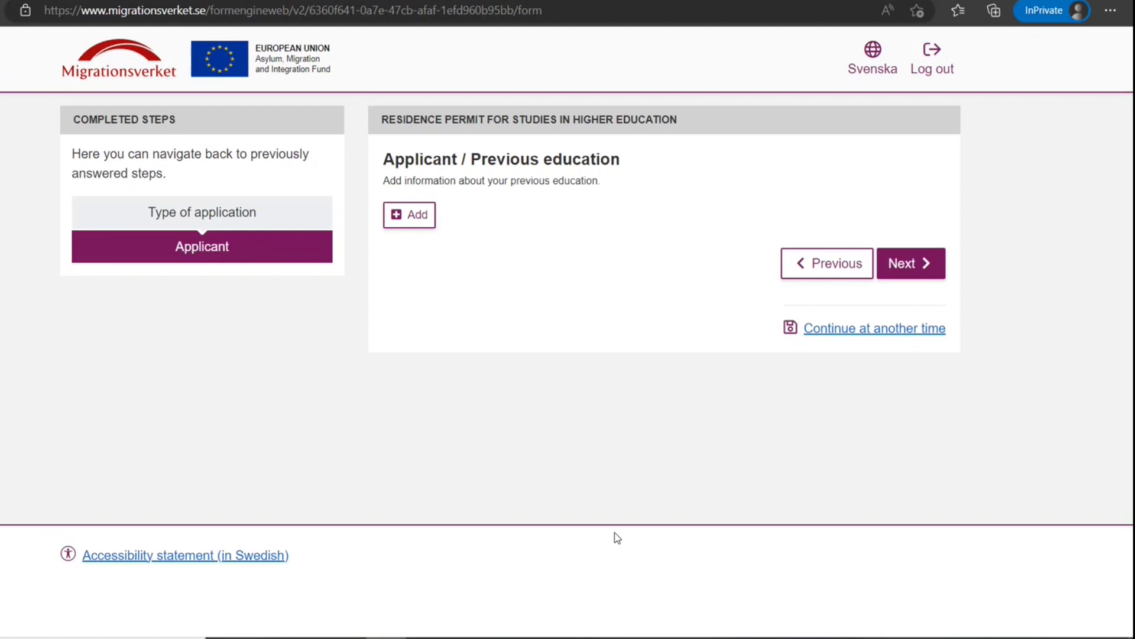
click(906, 263)
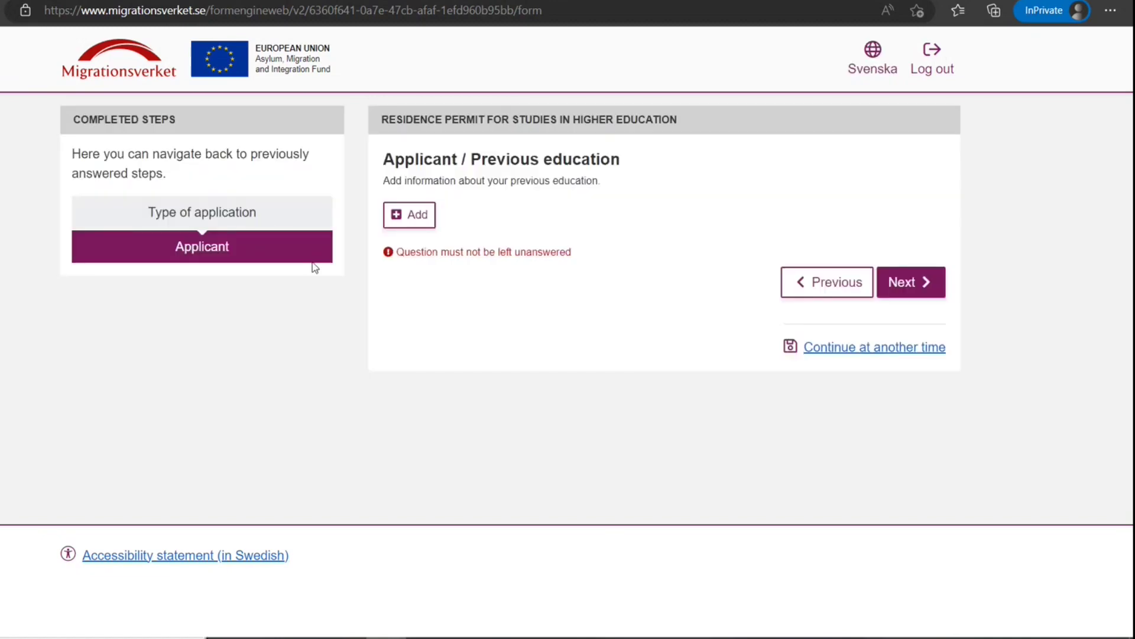
Add a previous education: school New Delhi IT College, type B Tech in IT
click(427, 219)
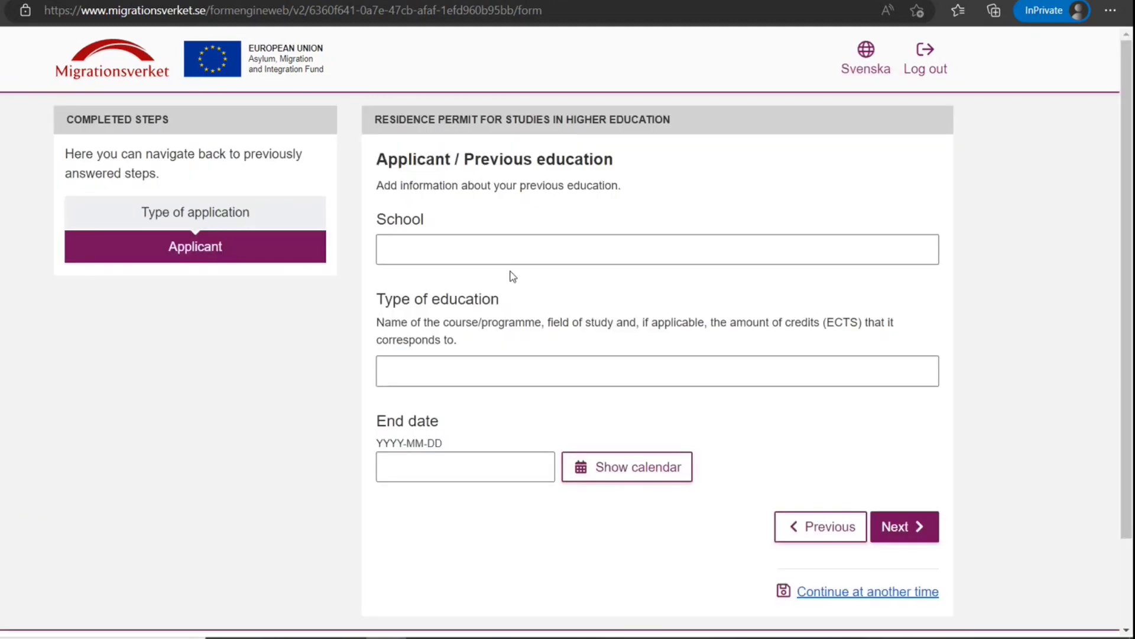
click(522, 251)
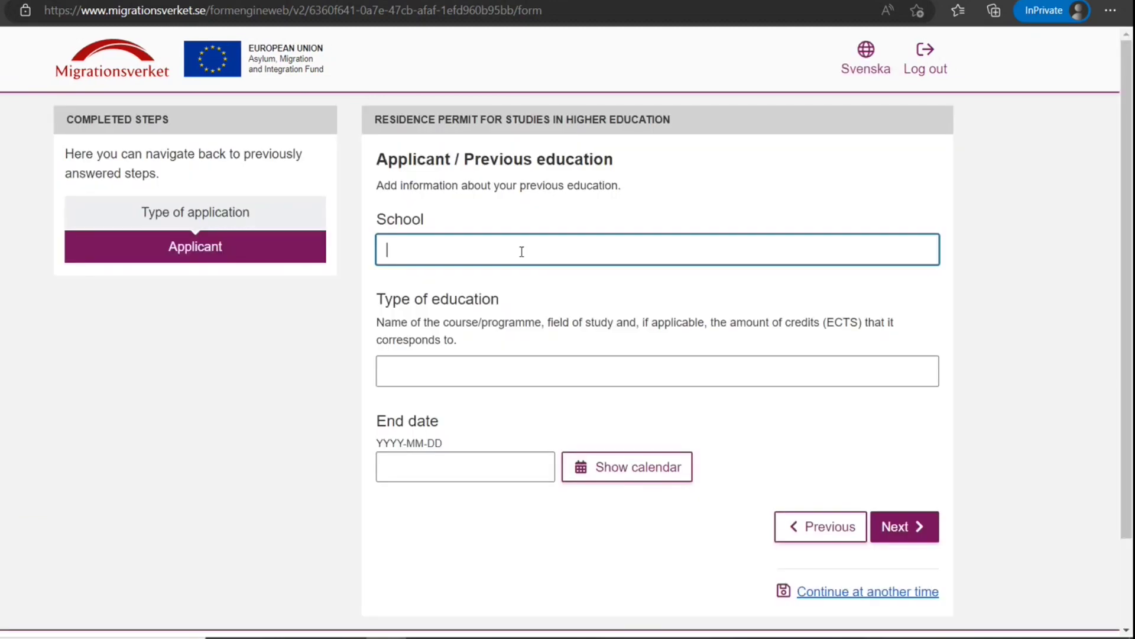
text(New Delhi IT Collega)
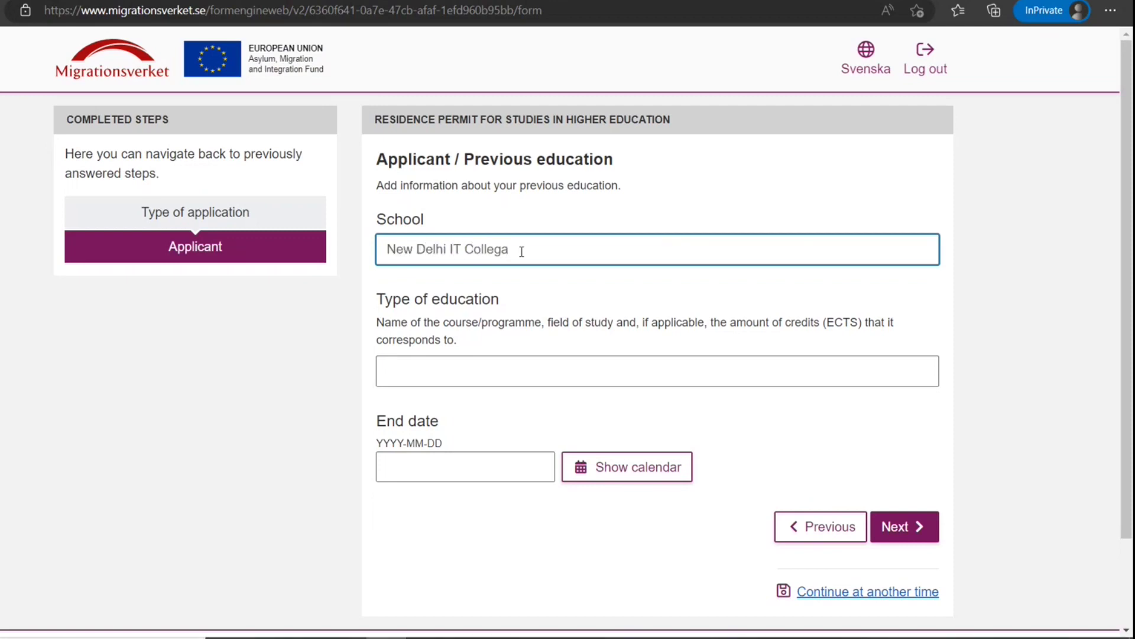
key(BackSpace)
text(ege)
click(453, 379)
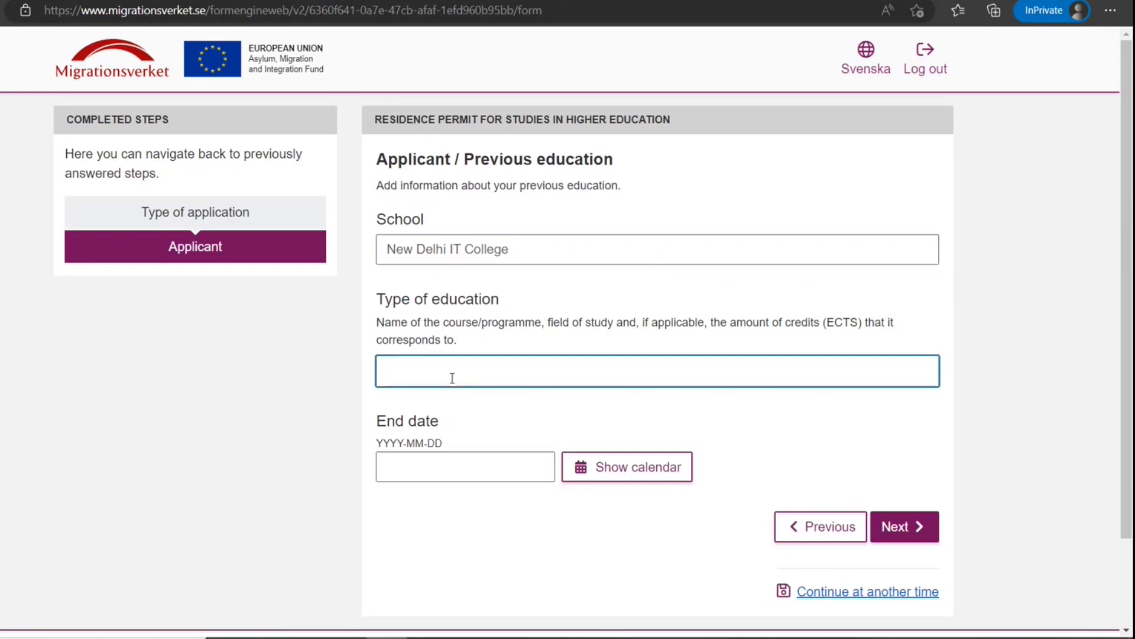
text(B Tech iun)
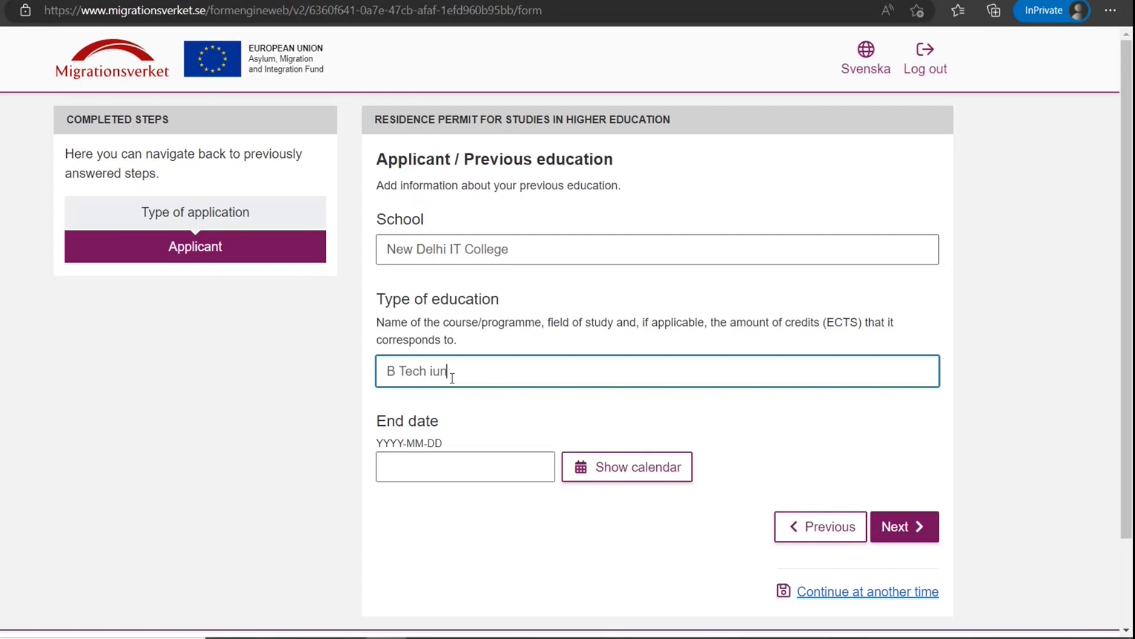
key(BackSpace)
text(n IT)
Set its end date to 2022-07-01, save the entry, and continue
click(600, 480)
click(632, 260)
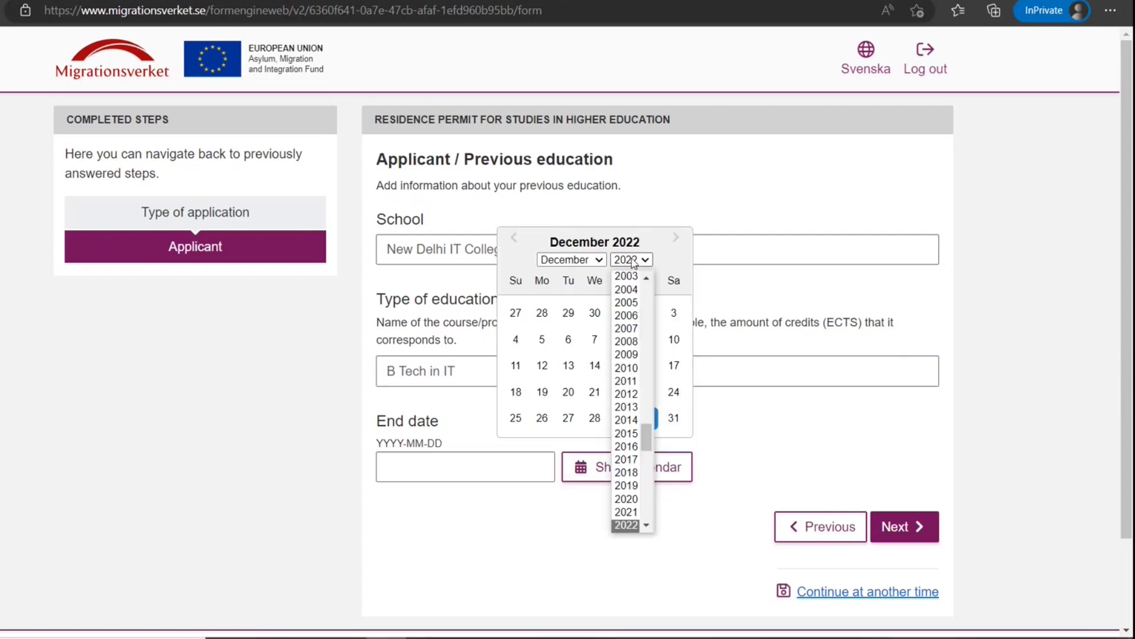
click(626, 524)
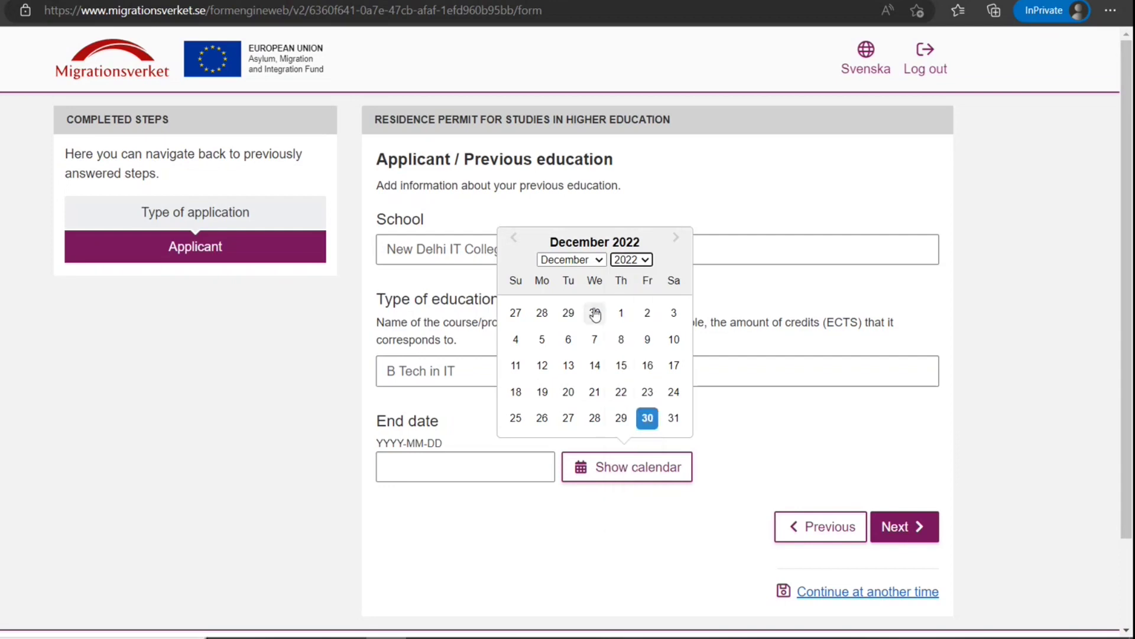
click(598, 262)
click(553, 354)
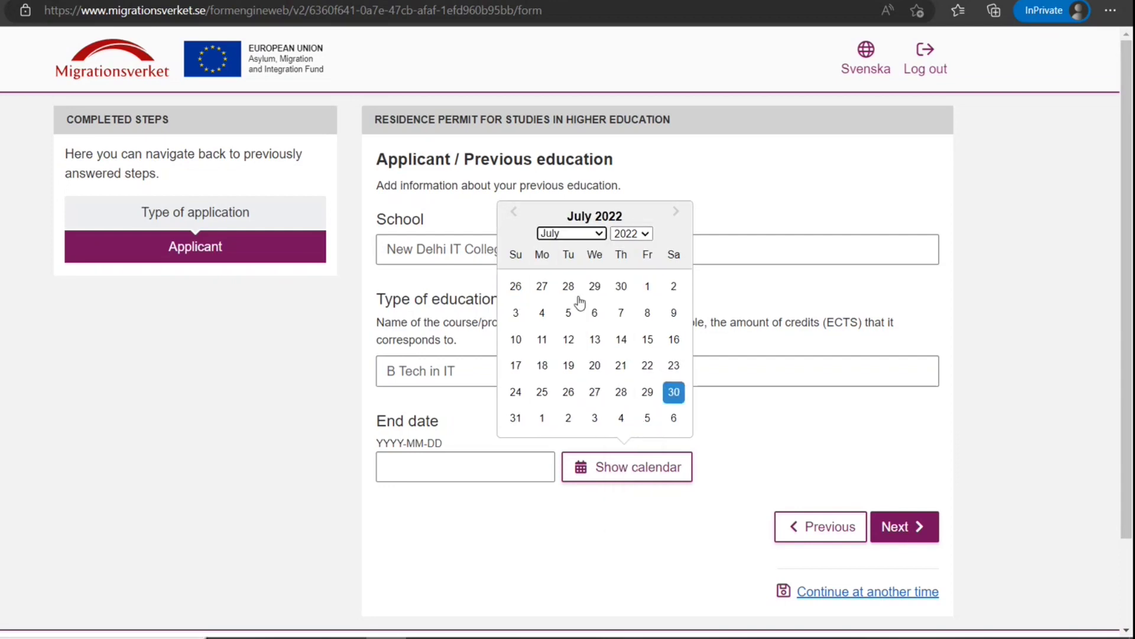
click(648, 286)
click(904, 527)
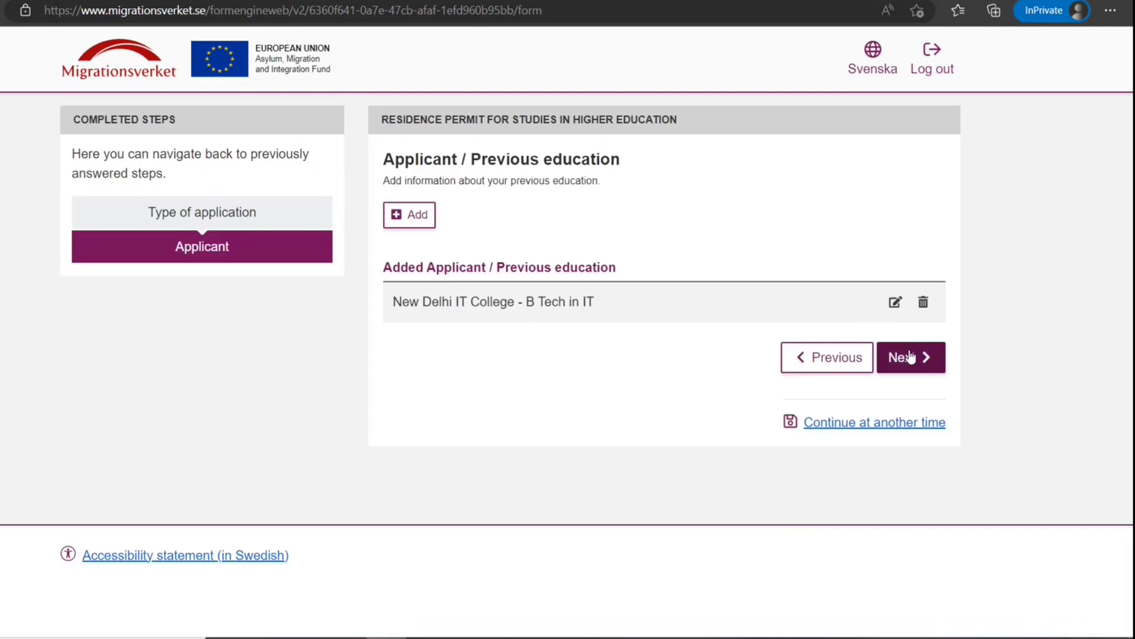
click(910, 357)
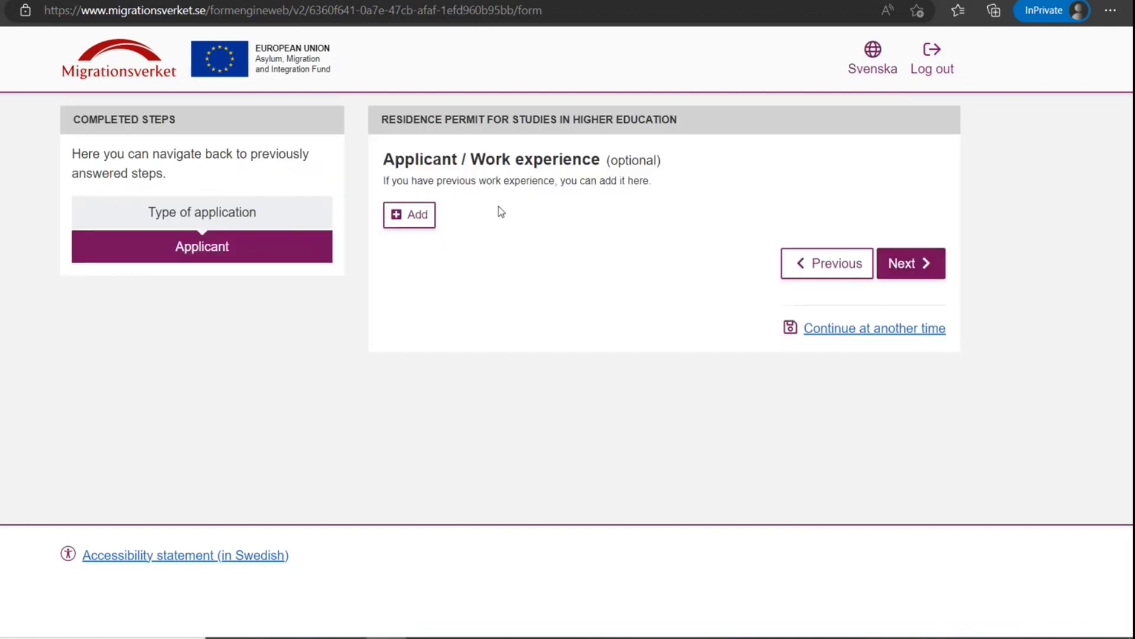
Skip work experience and answer No to having a scholarship
click(920, 273)
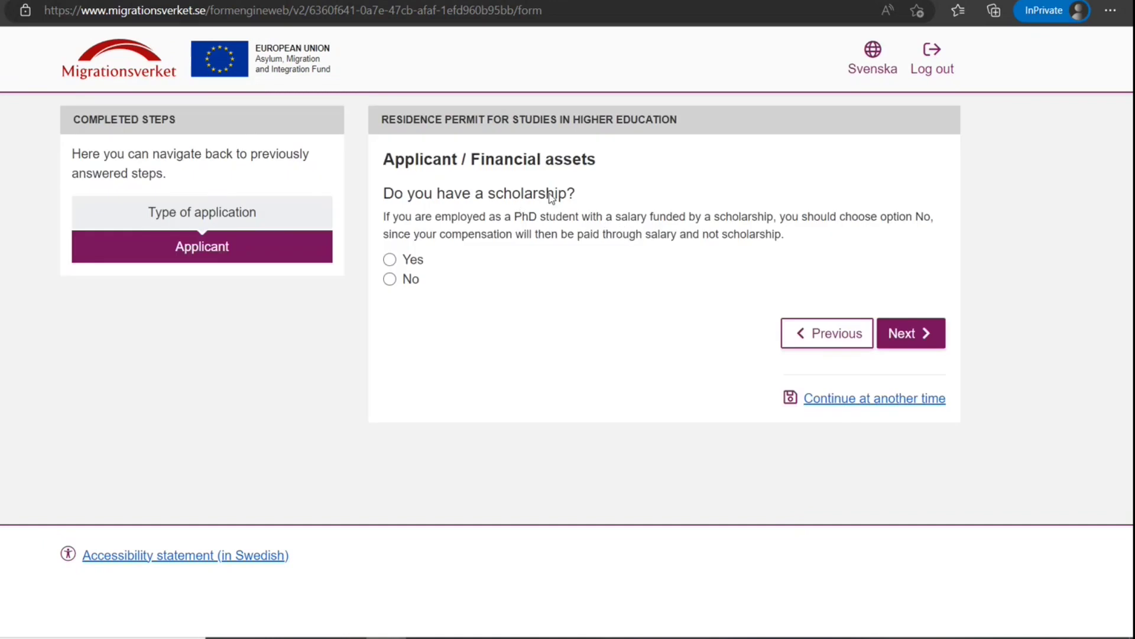
click(390, 279)
click(910, 333)
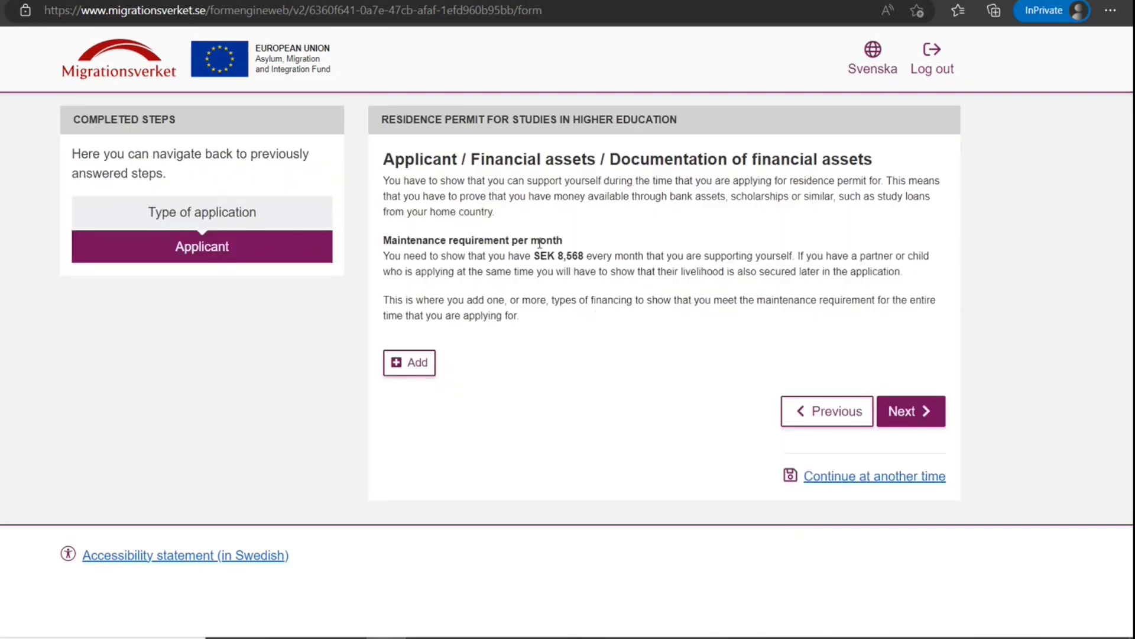
Add Own bank assets as the type of financing
click(410, 363)
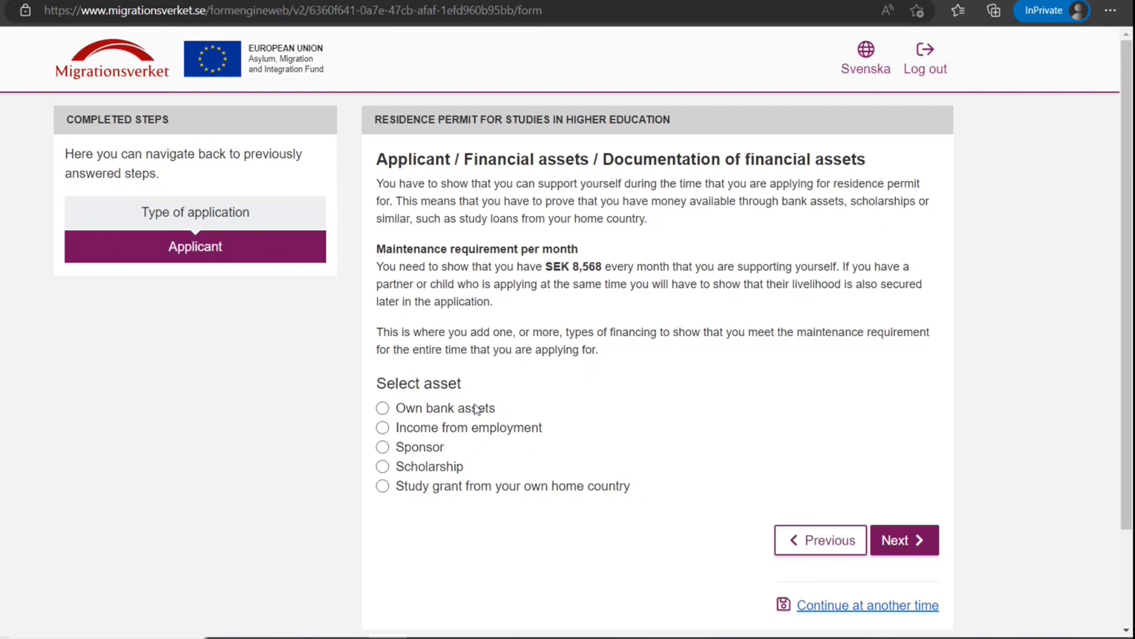
click(442, 412)
click(887, 540)
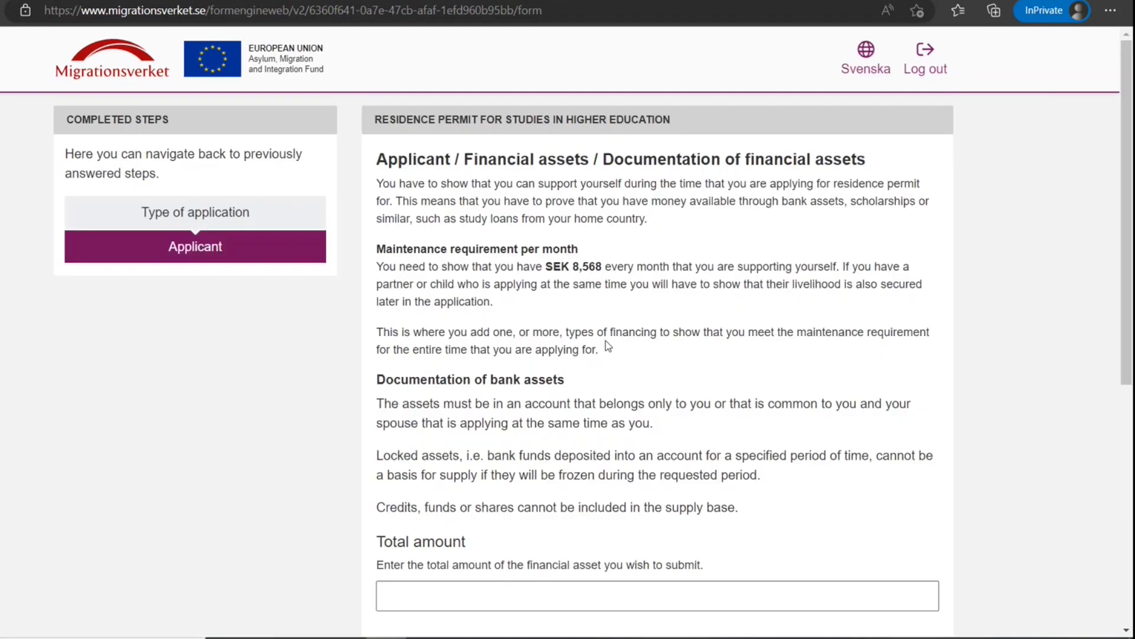
Enter total bank assets of 10000000 in Canadian dollar (CAD) and save
scroll(615, 355, down, 7)
click(574, 242)
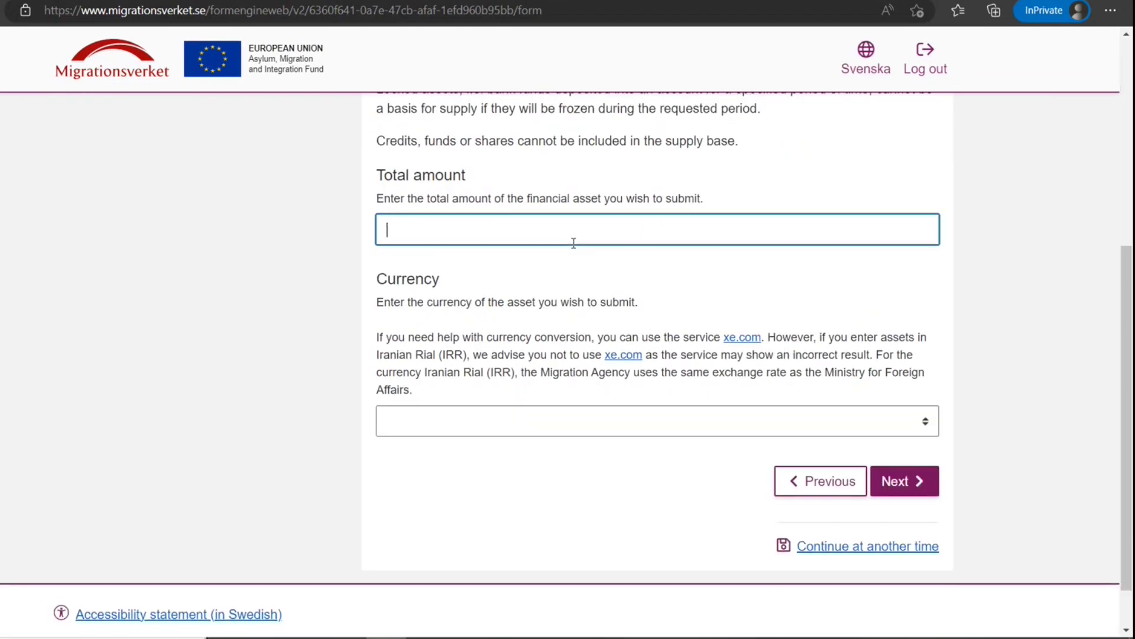
text(10000000)
click(578, 417)
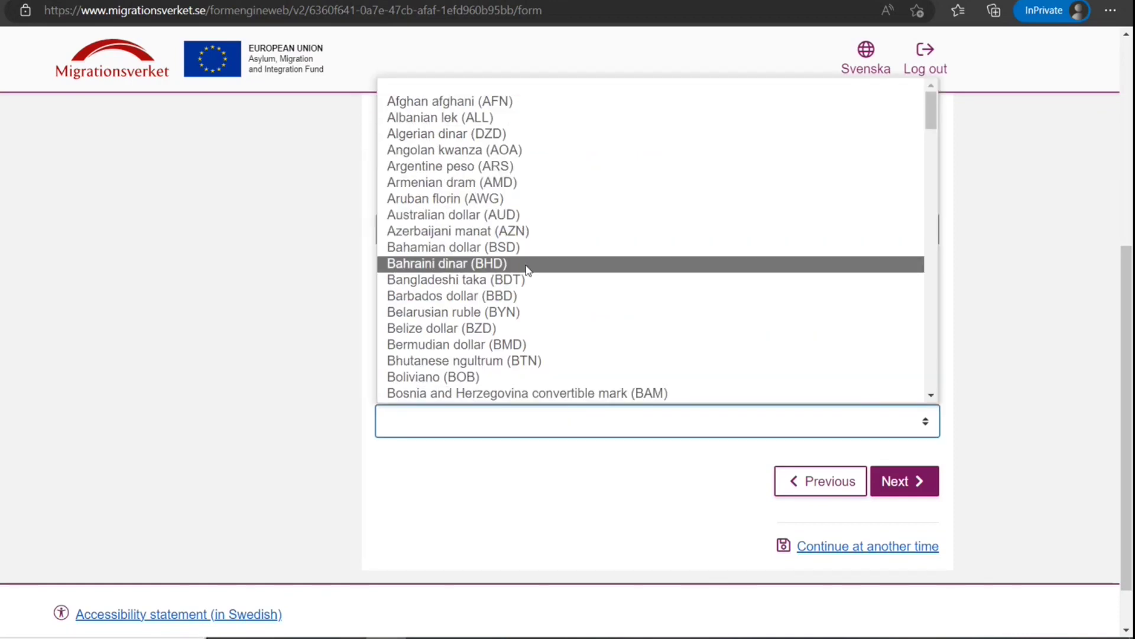
scroll(527, 268, down, 2)
scroll(526, 268, down, 3)
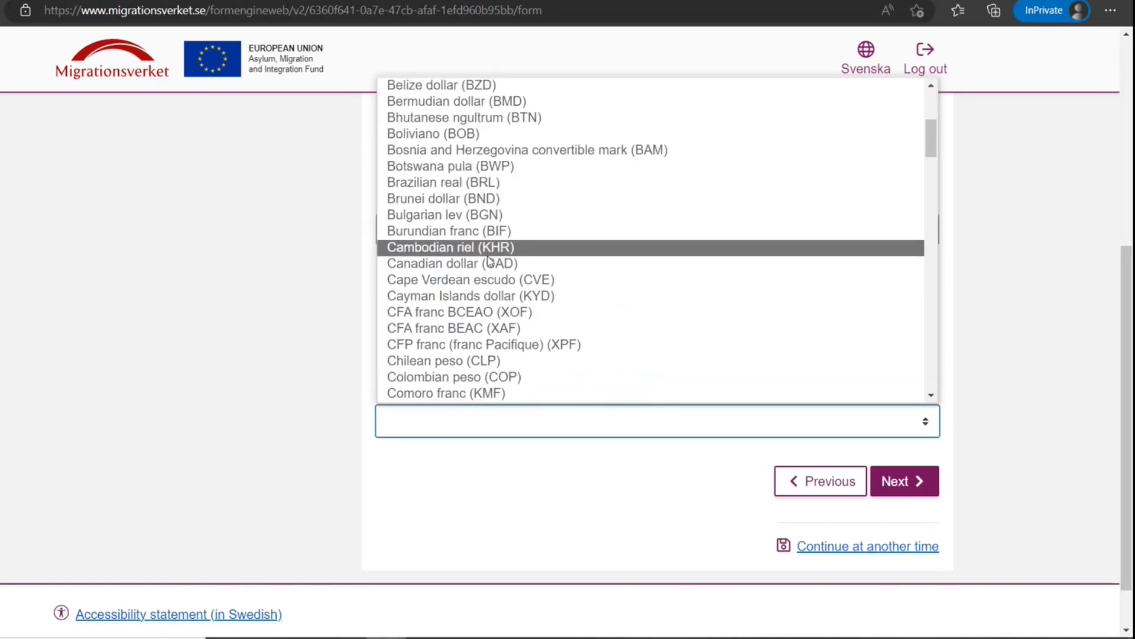
click(500, 247)
click(507, 421)
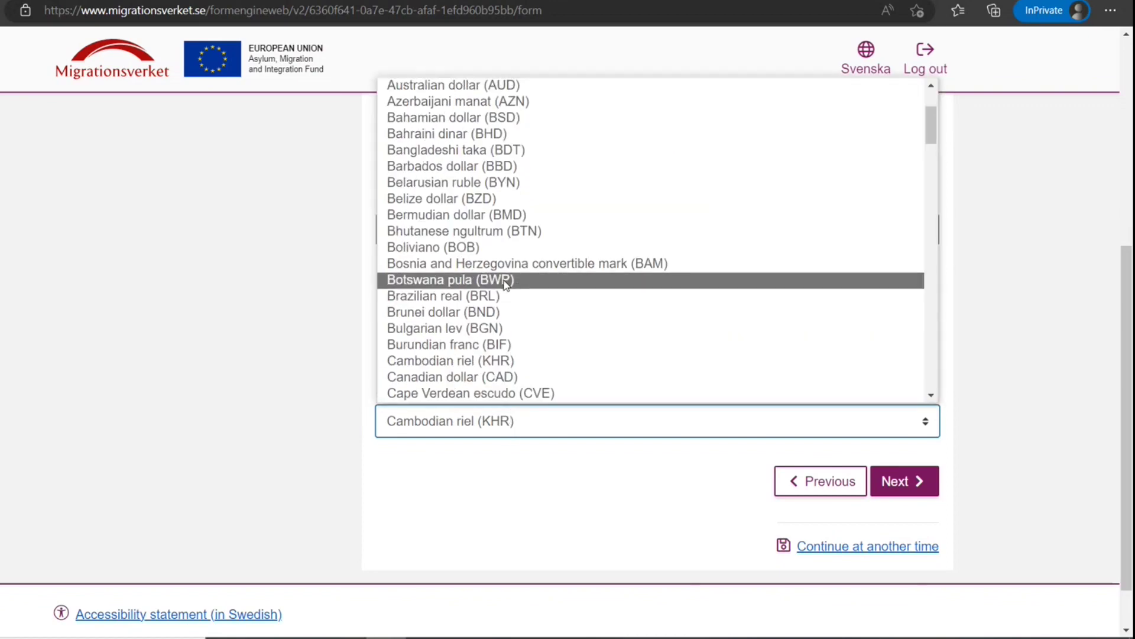
scroll(523, 261, down, 2)
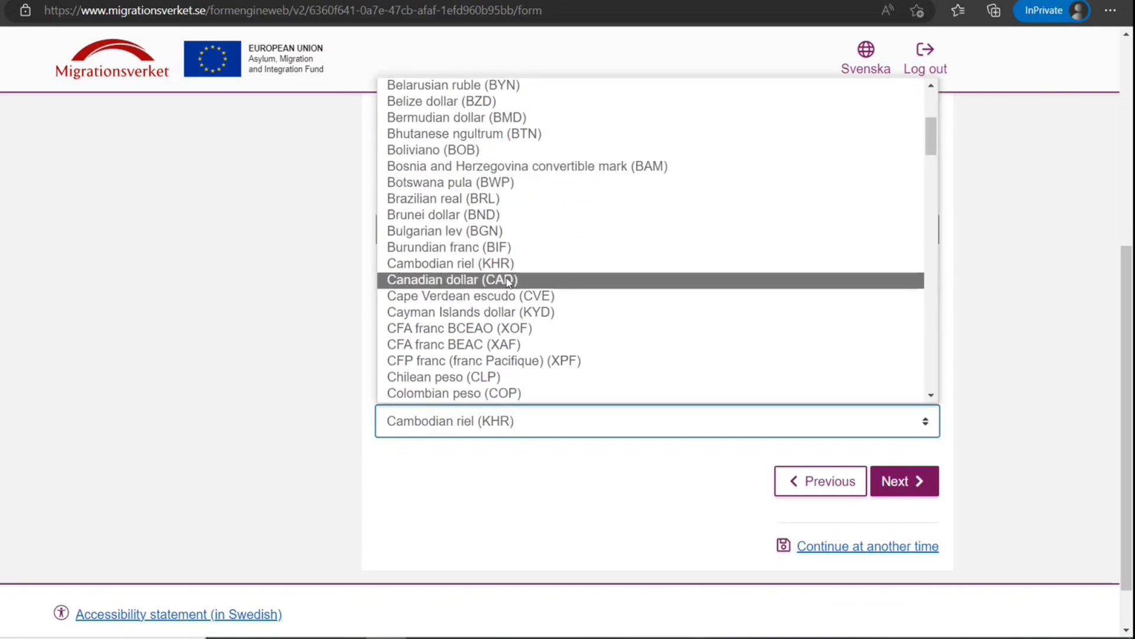
click(515, 278)
click(896, 482)
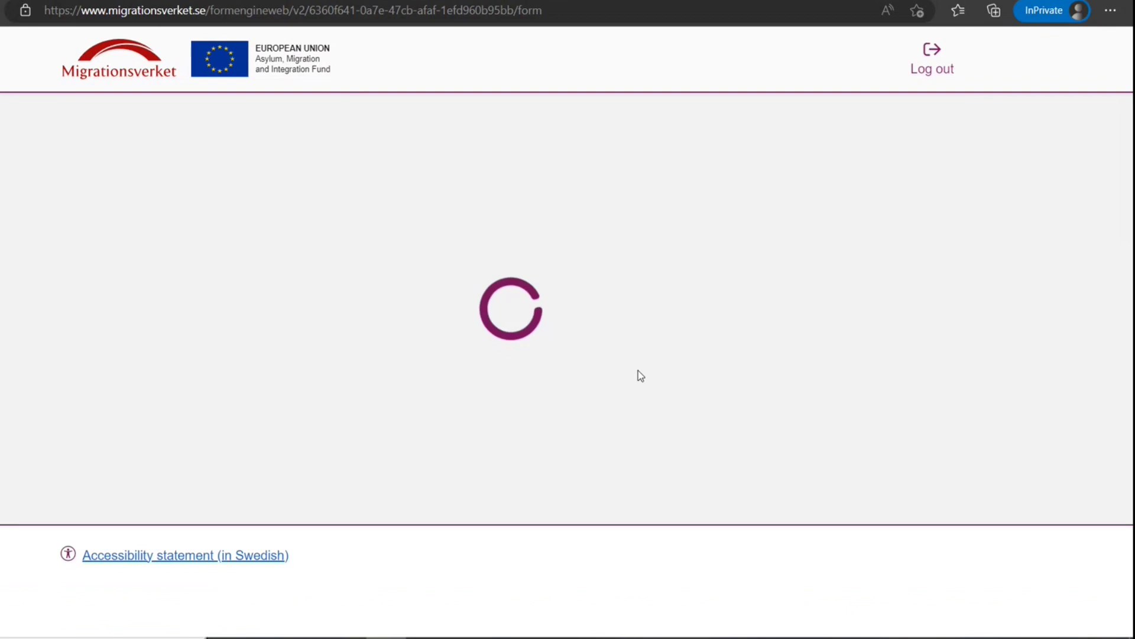
Continue past the bank certificate upload and the financial assets list
scroll(858, 543, down, 2)
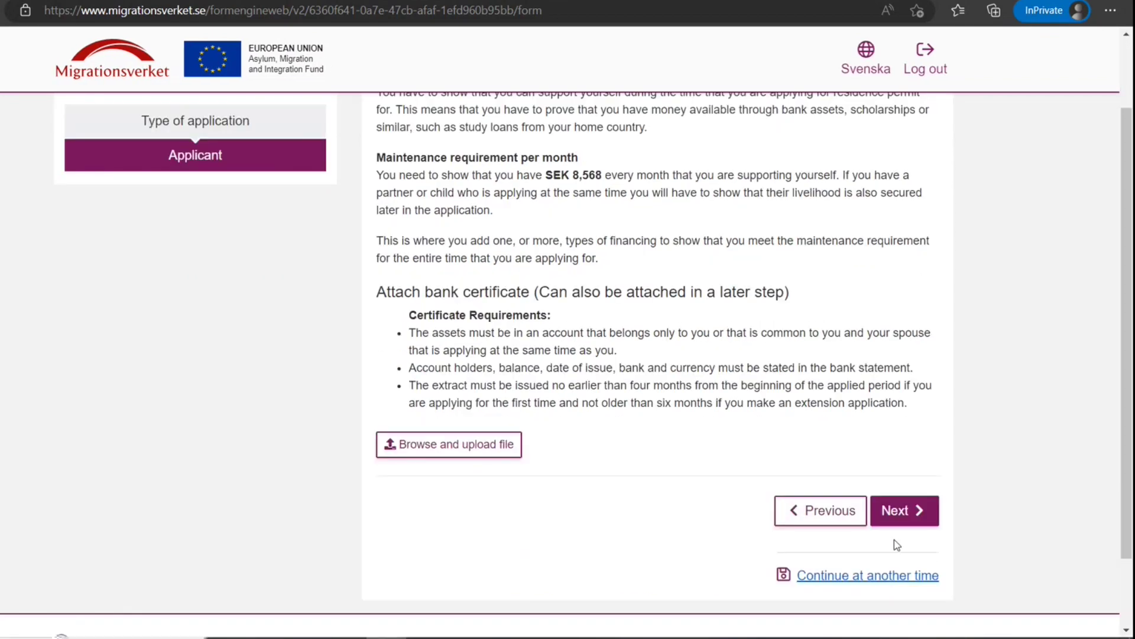
click(919, 514)
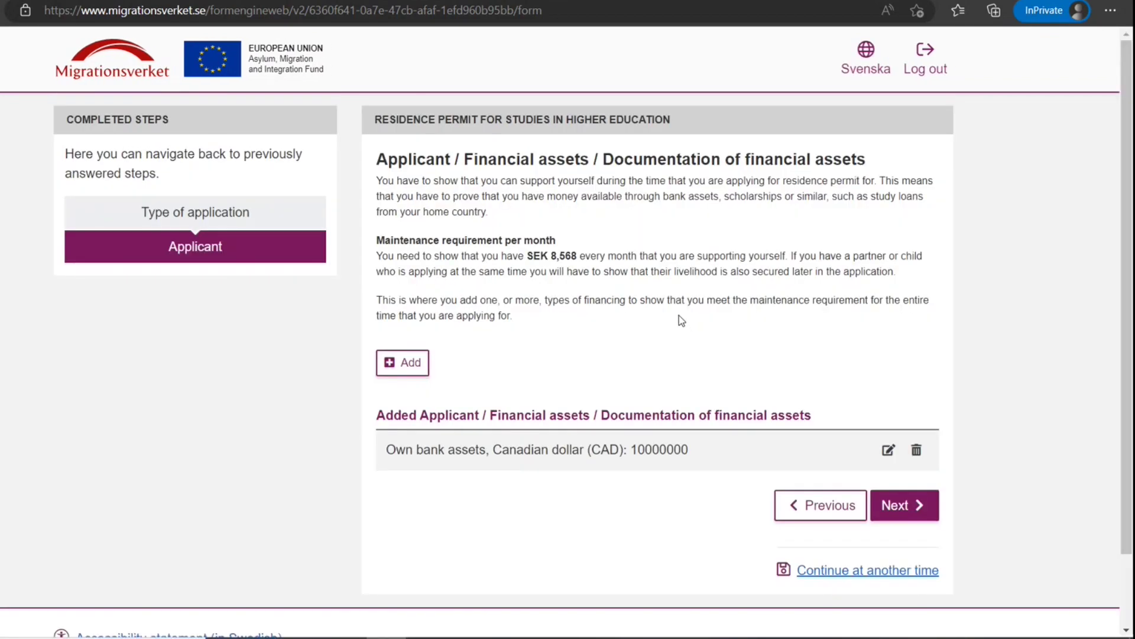
click(923, 508)
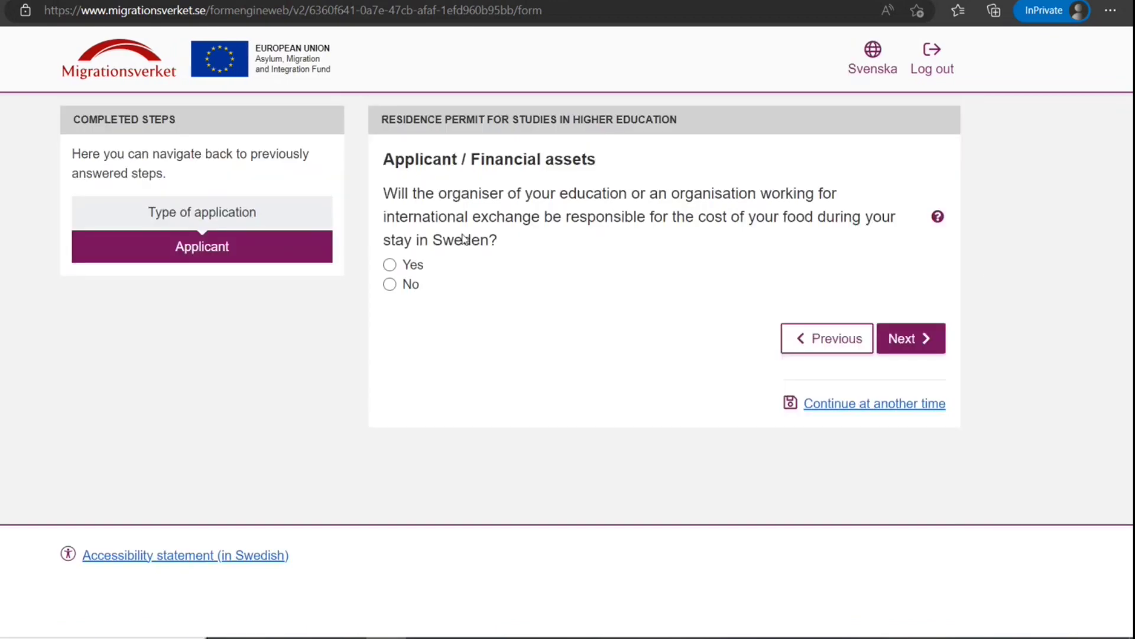
Answer No to free food, free accommodation and a co-applying partner
click(414, 286)
click(944, 350)
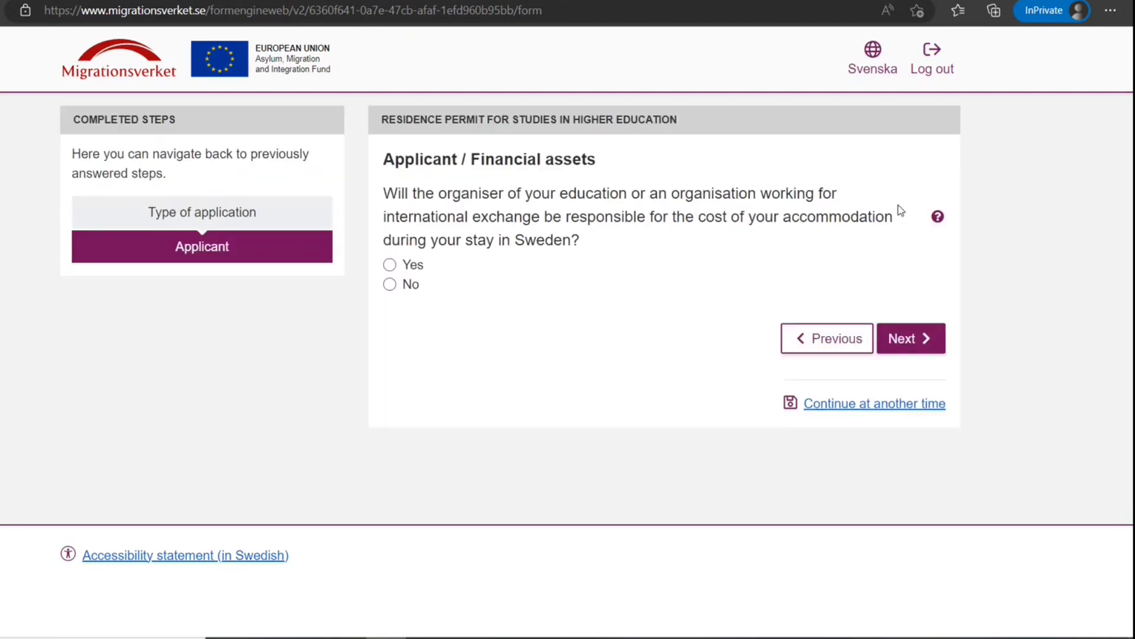
click(411, 287)
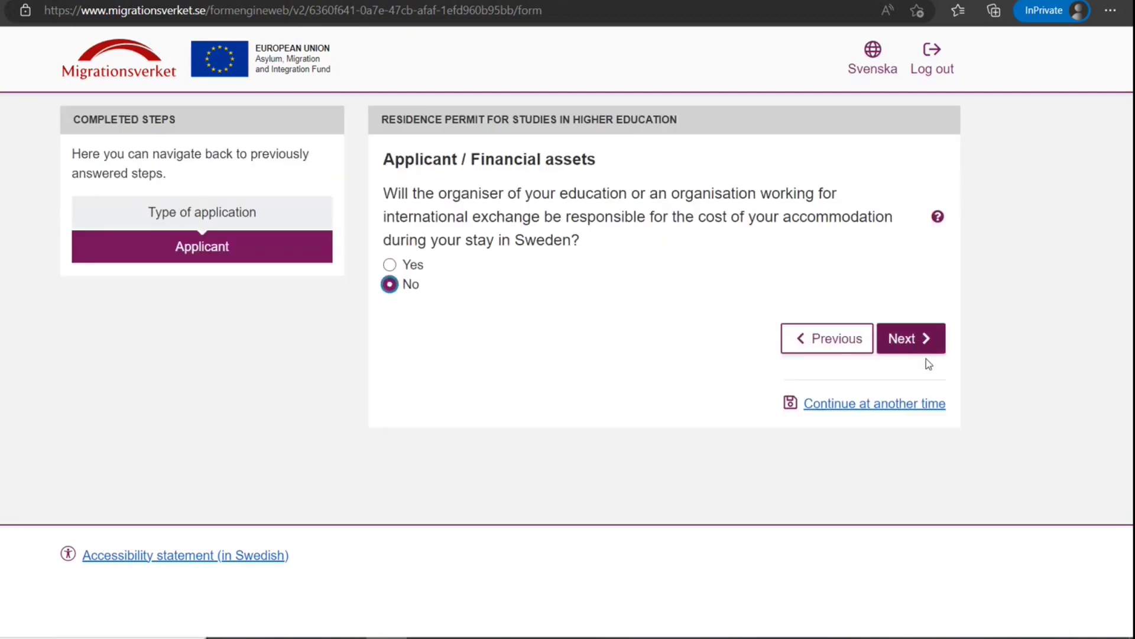
click(920, 336)
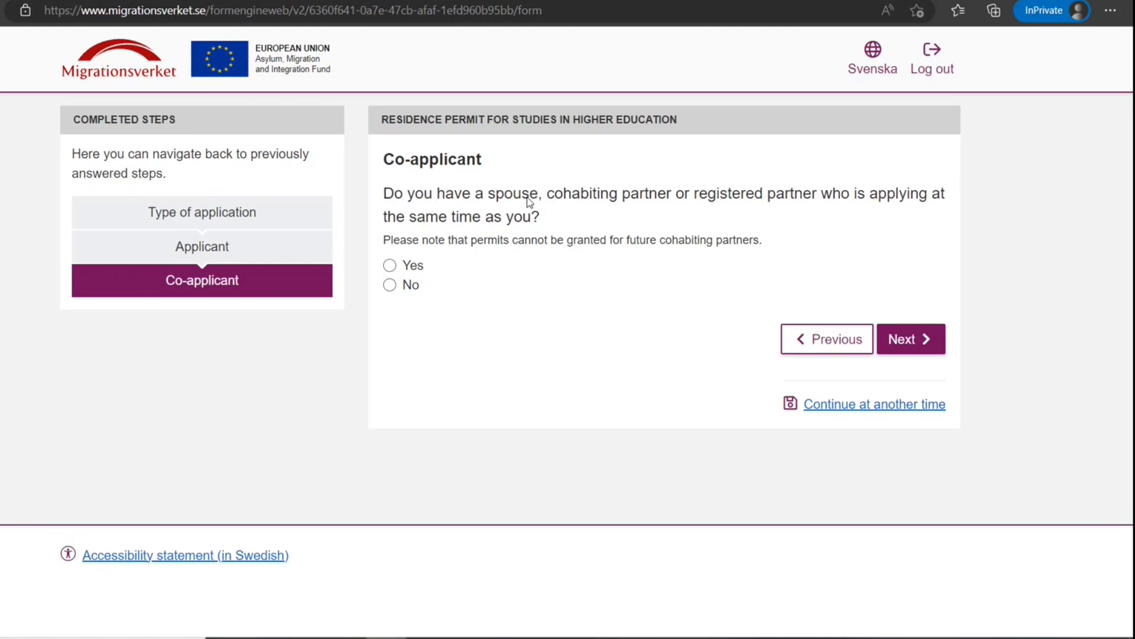
click(404, 288)
click(925, 348)
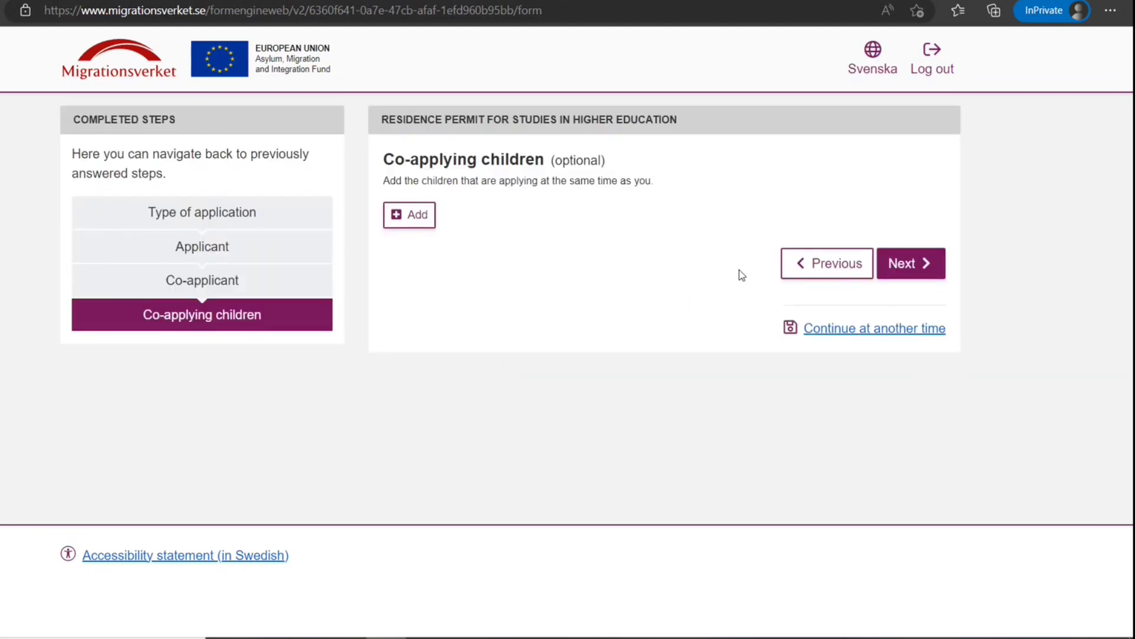
Skip co-applying children and other information to reach the Review / Overview
click(911, 263)
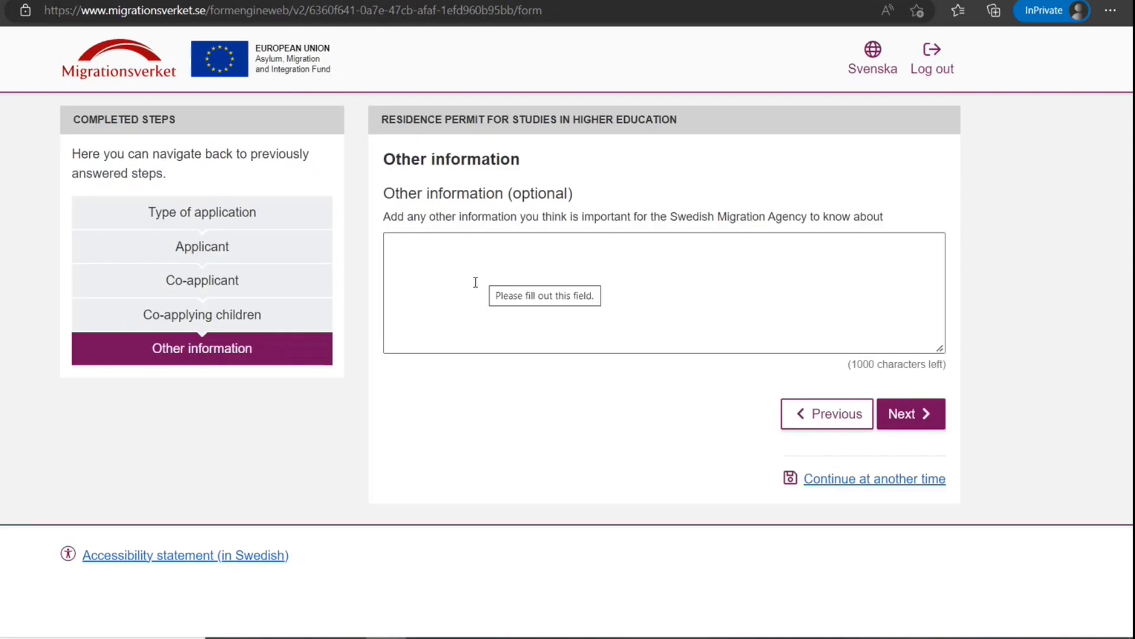
click(475, 282)
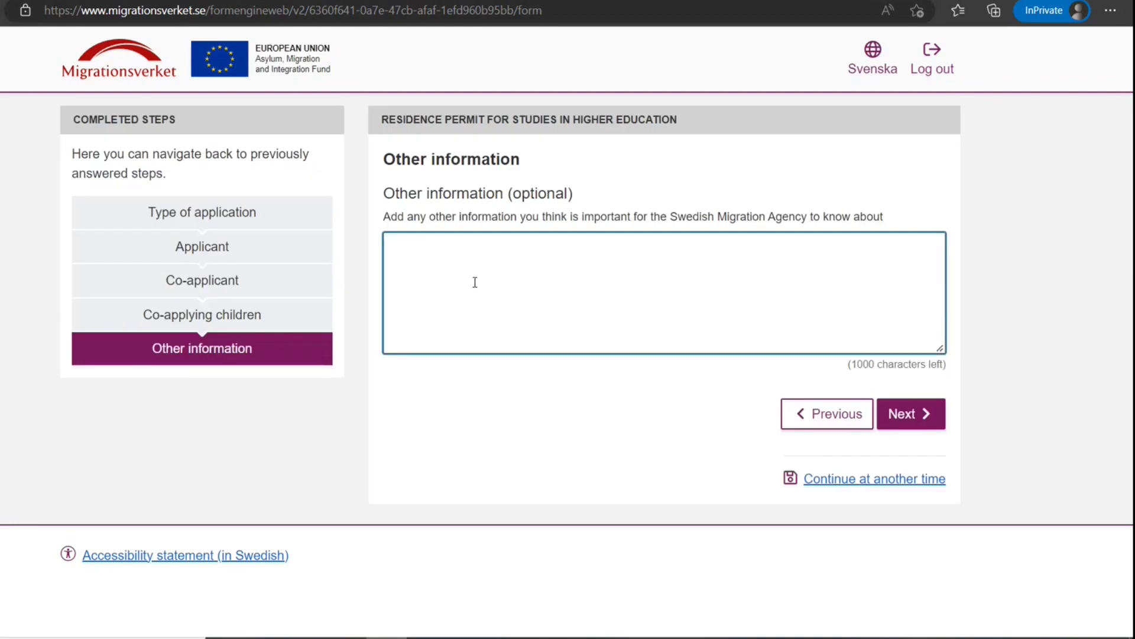
click(914, 428)
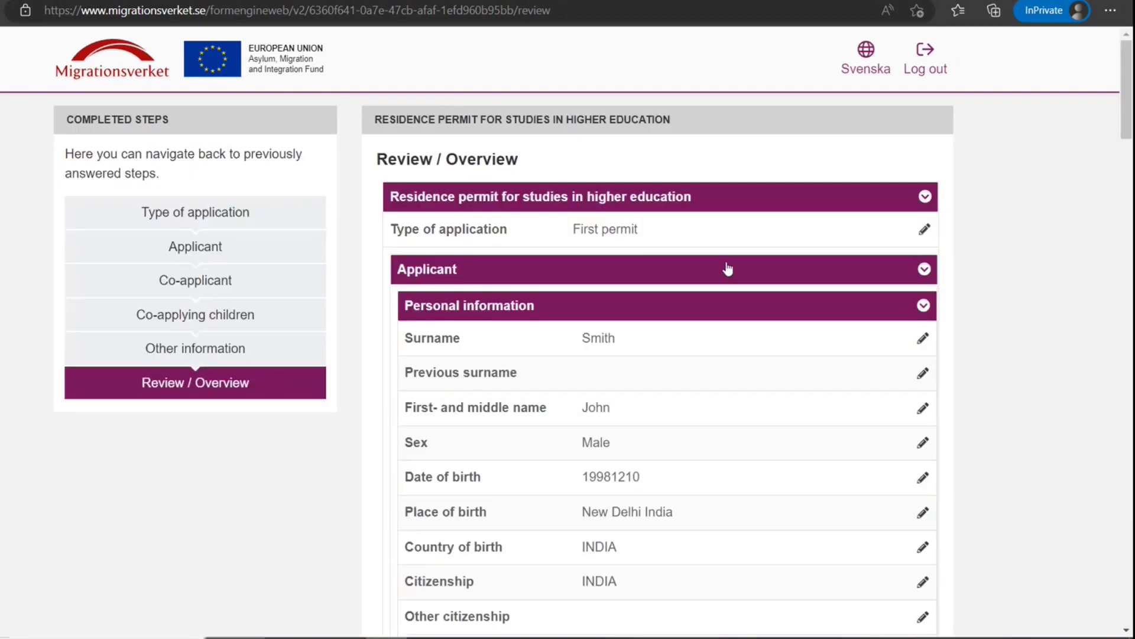
scroll(727, 270, down, 10)
scroll(727, 269, down, 15)
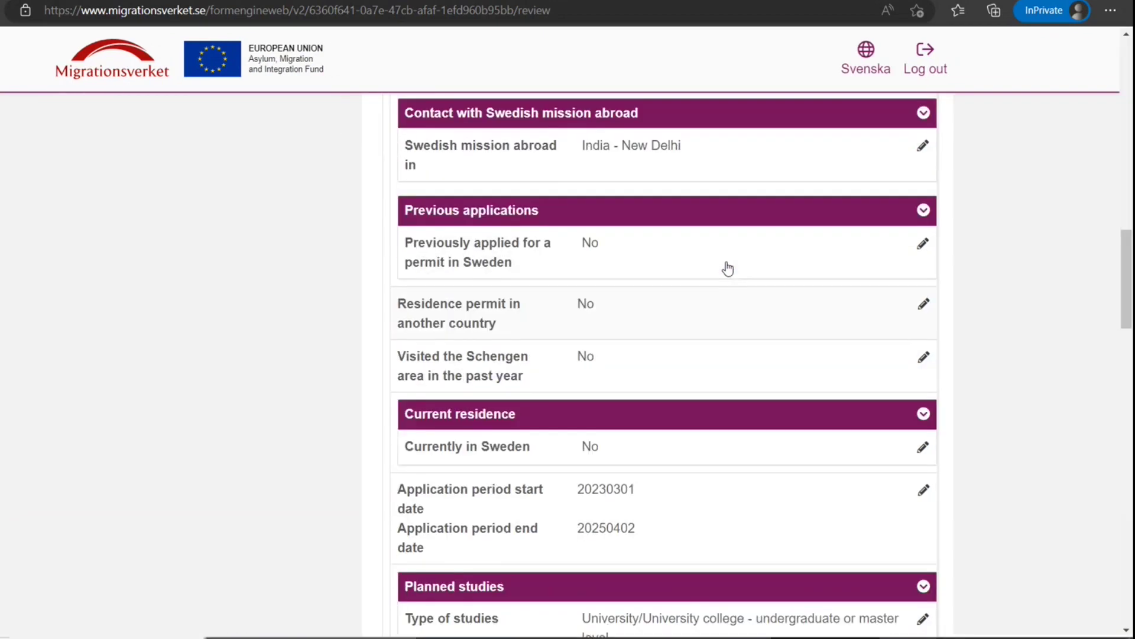
scroll(727, 269, up, 5)
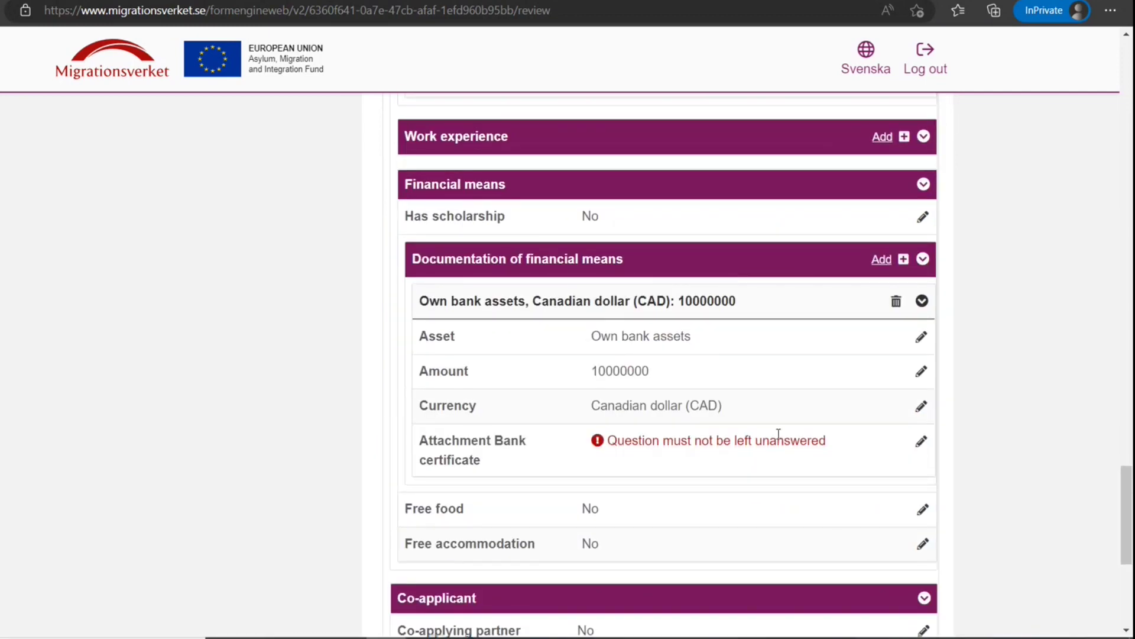
scroll(755, 434, down, 5)
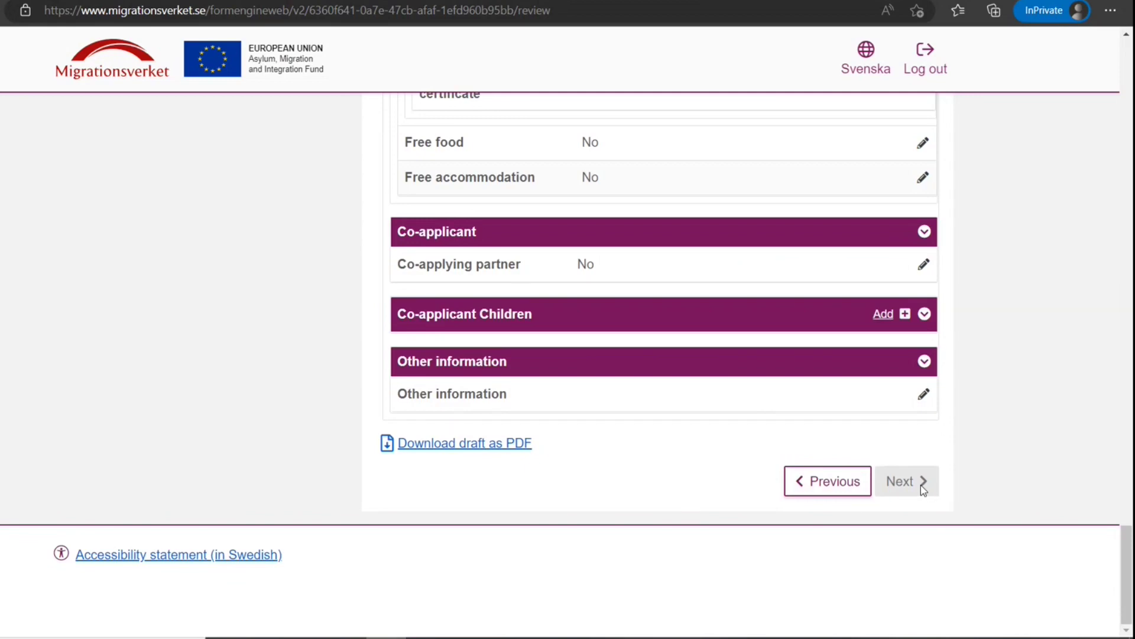
scroll(565, 363, up, 15)
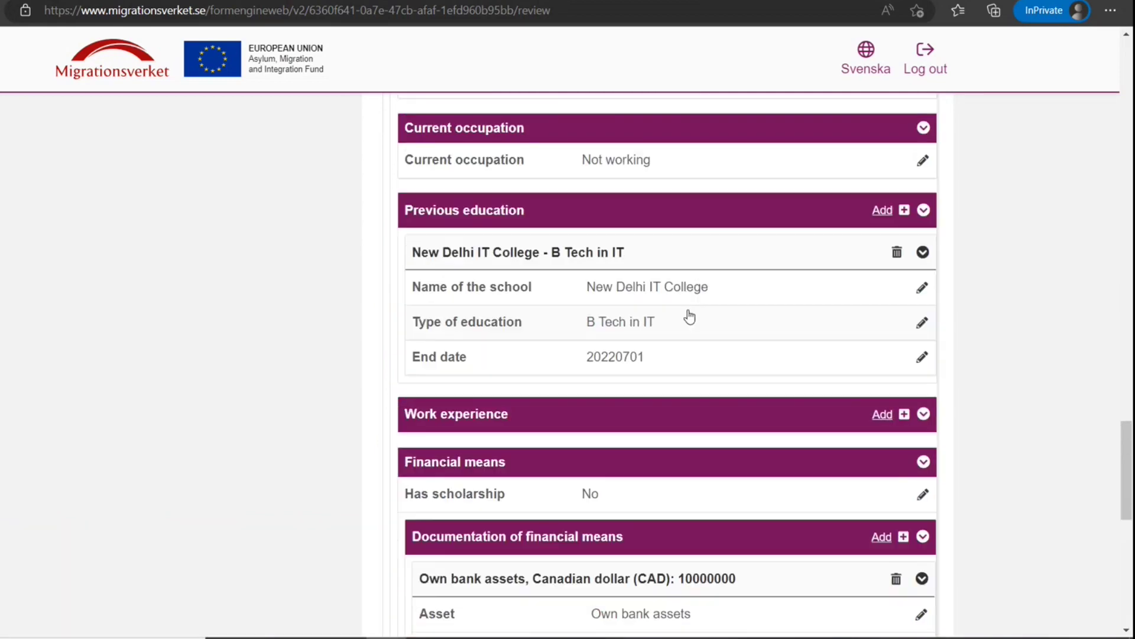
scroll(686, 316, up, 15)
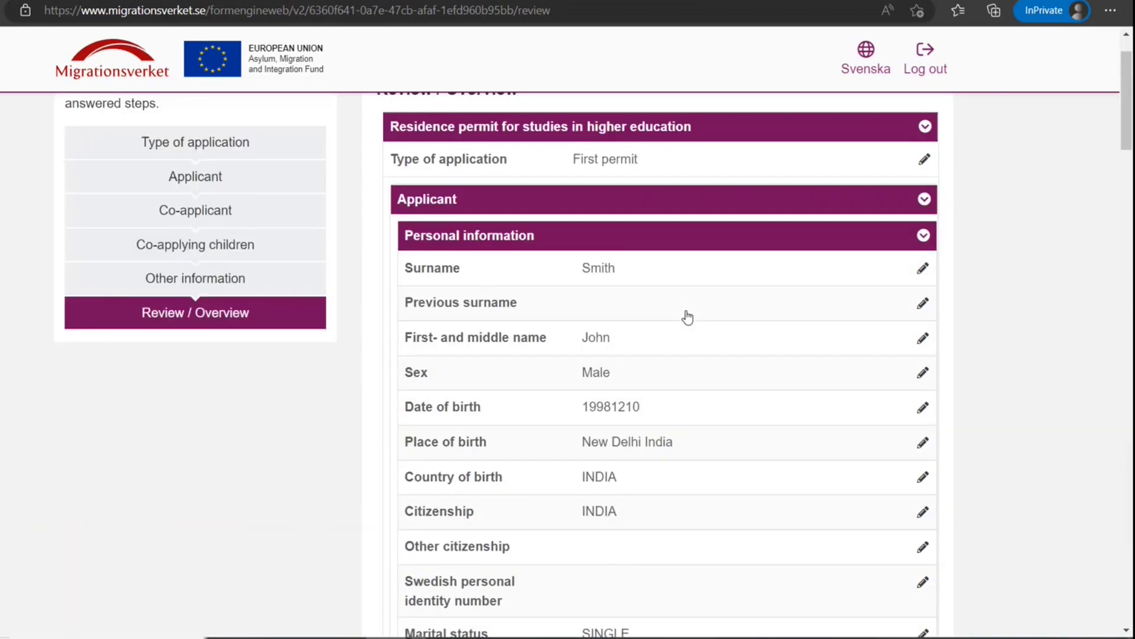
scroll(685, 329, down, 20)
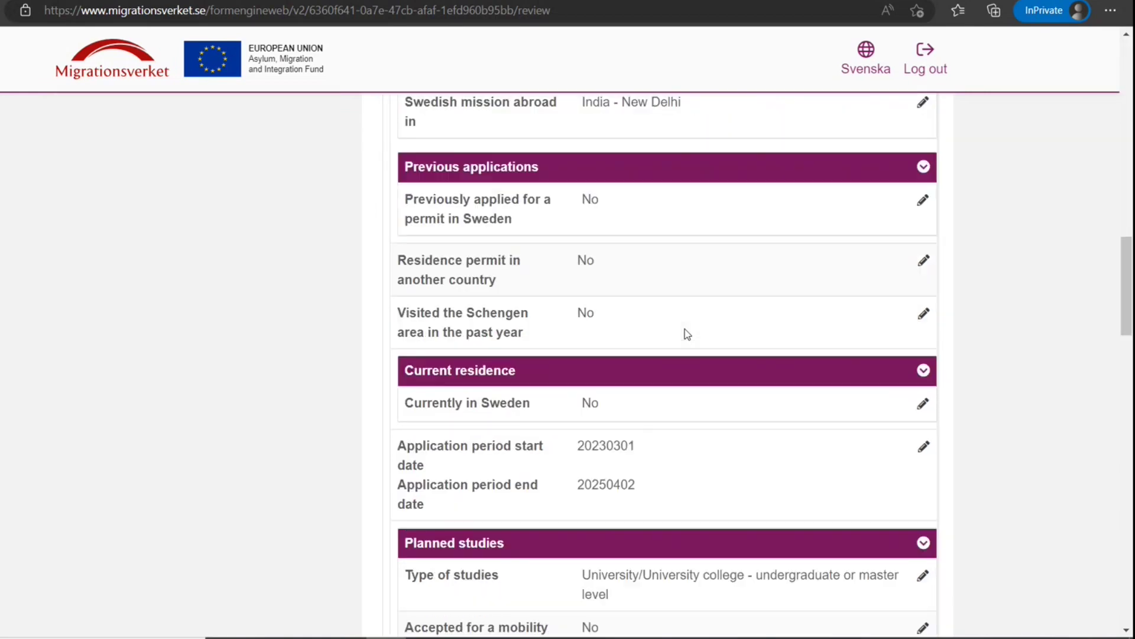
scroll(685, 331, down, 15)
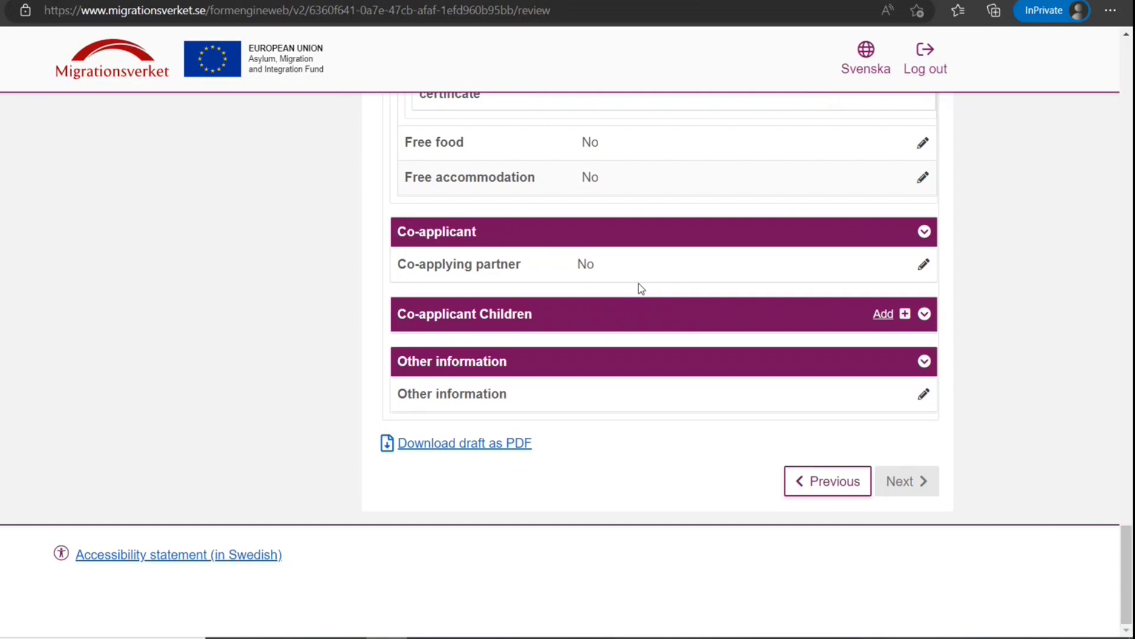
scroll(640, 285, up, 20)
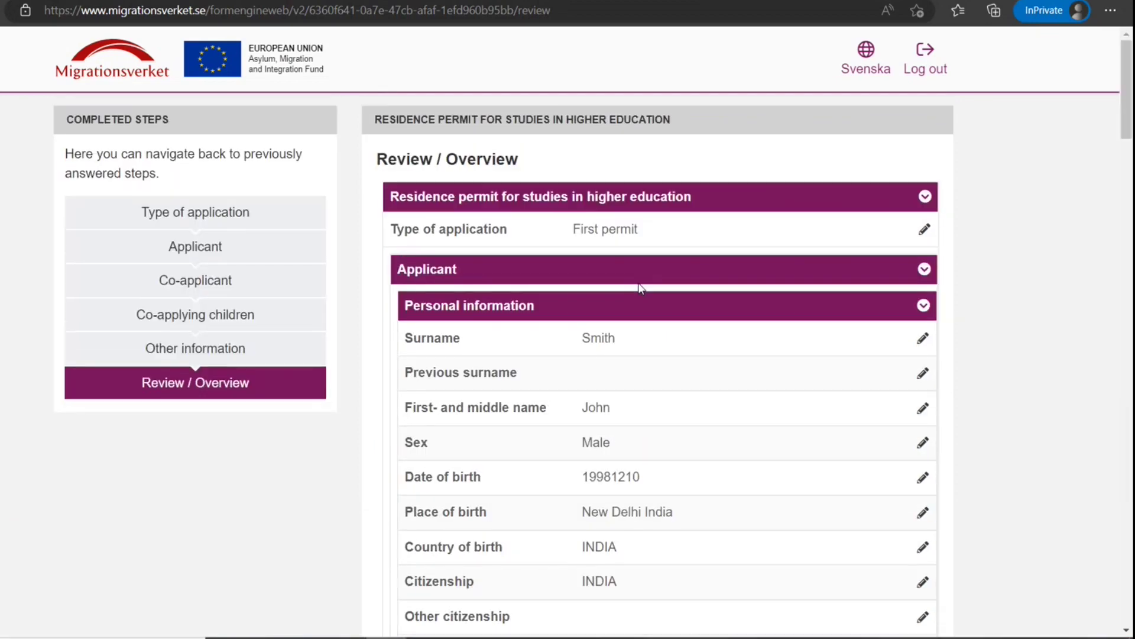
drag(653, 233, 637, 252)
click(572, 235)
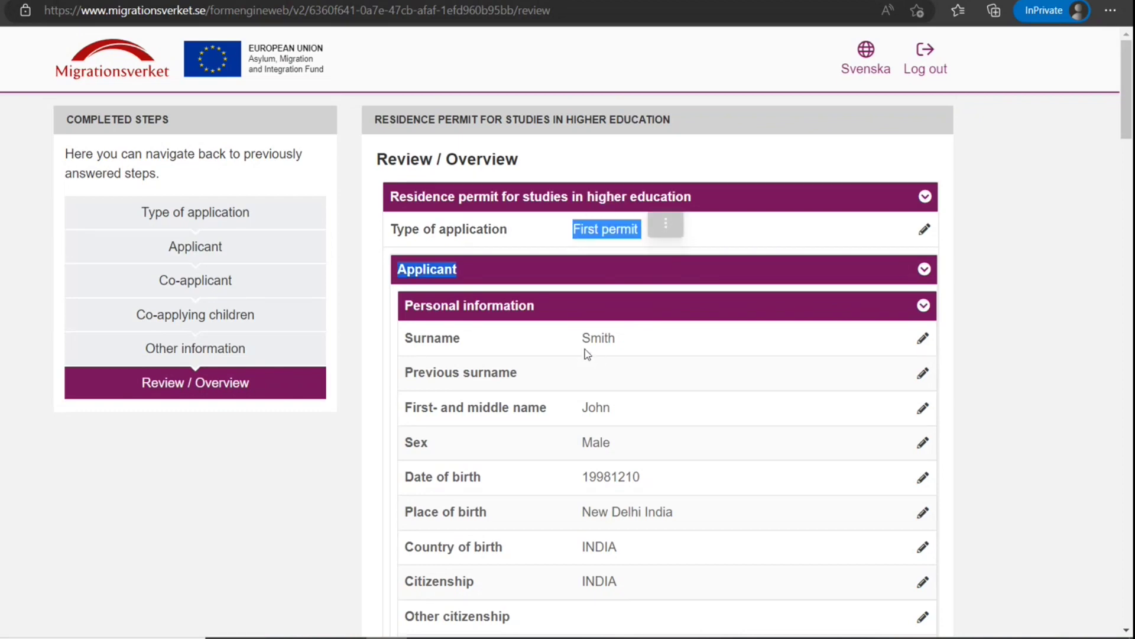